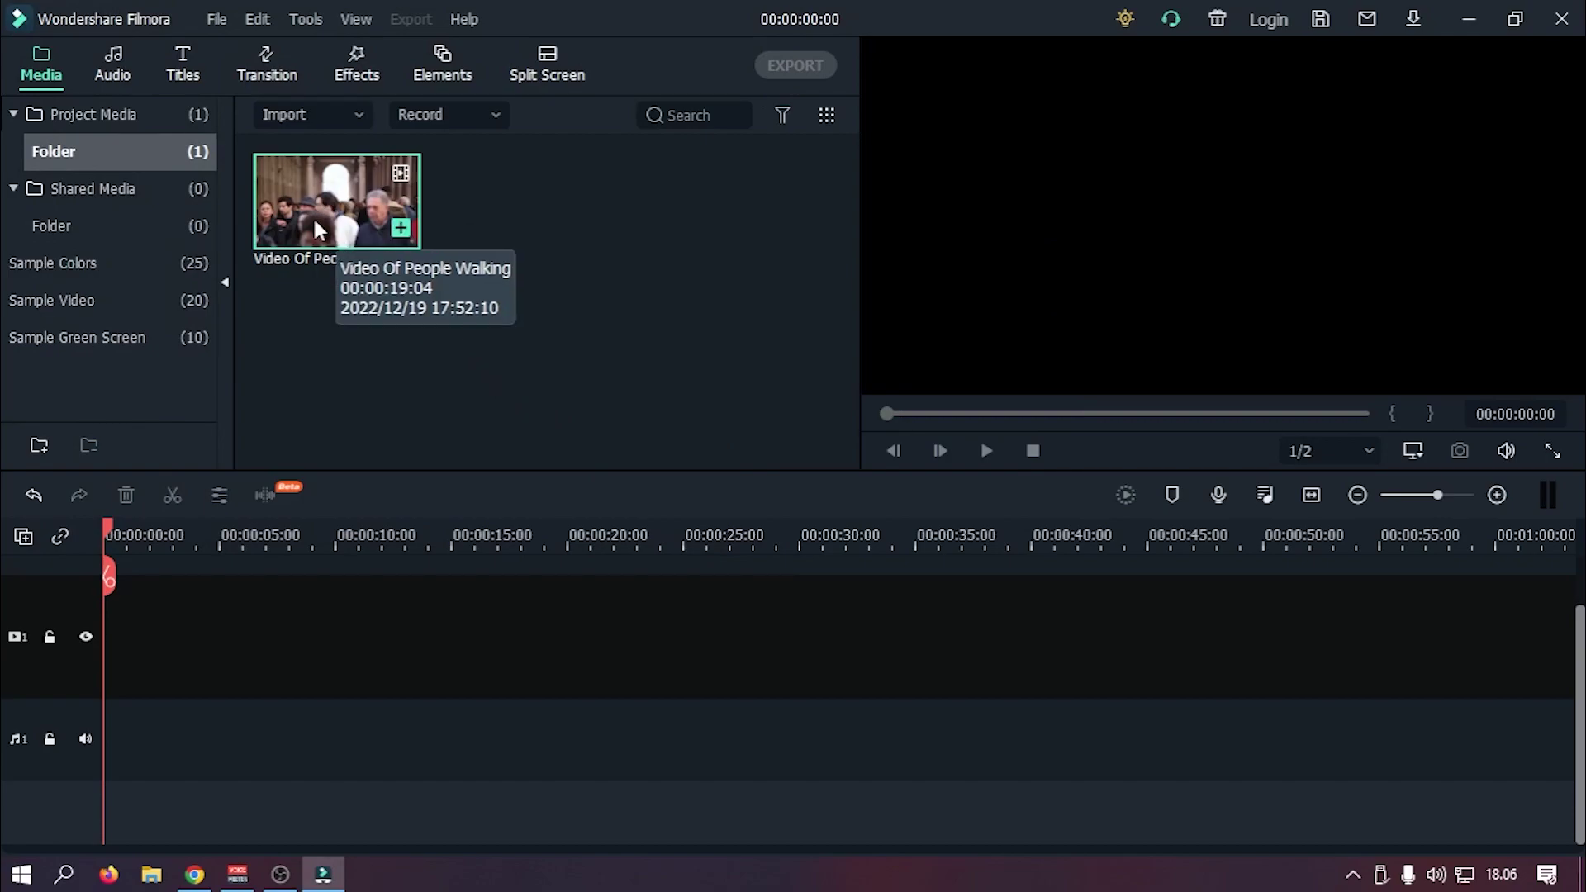
Step: Place the Video Of People Walking clip at the start of video track 1, matching the project settings to 1920 x 1080 24fps
{"action": "left_click_drag", "start_coordinate": [322, 233], "coordinate": [93, 638]}
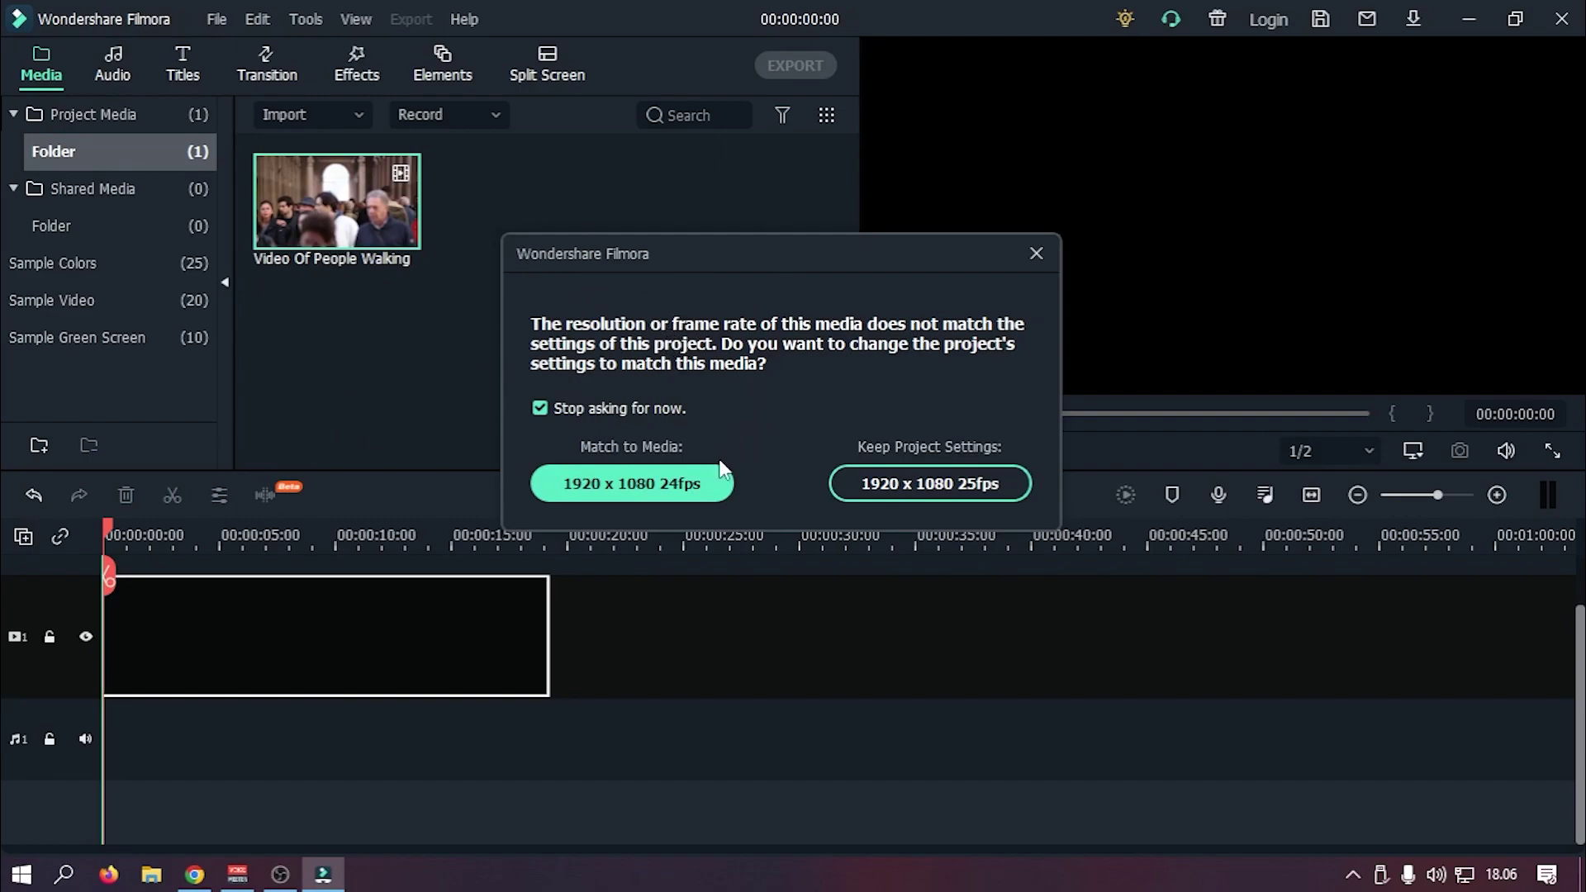
{"action": "left_click", "coordinate": [716, 479]}
Step: Preview the clip's opening and add a freeze frame to it at 00:00:02:14
{"action": "left_click", "coordinate": [985, 451]}
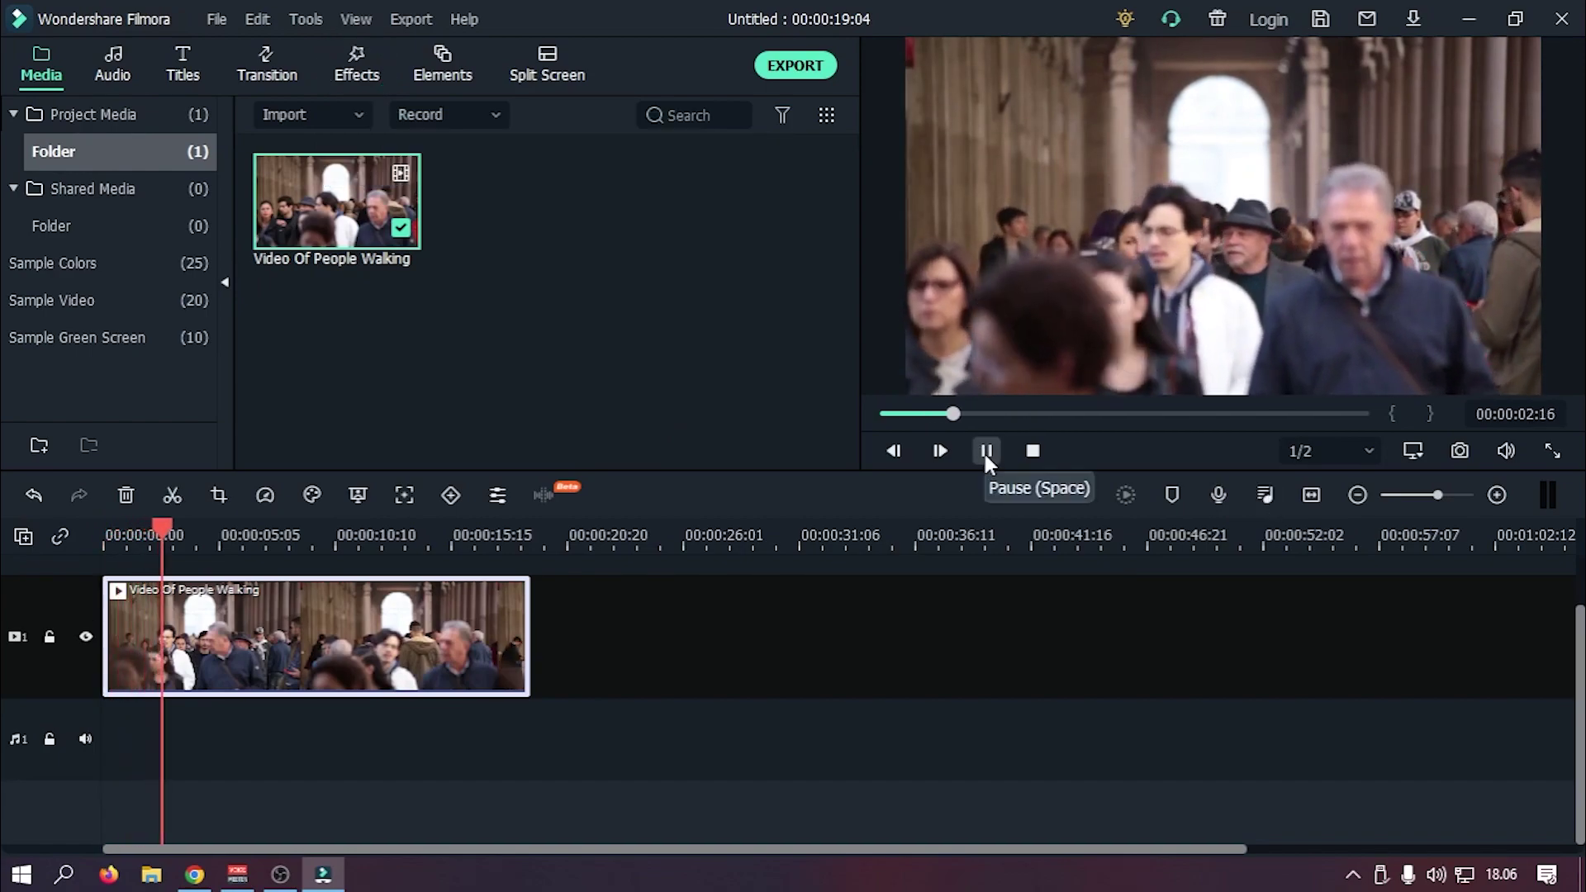
{"action": "left_click", "coordinate": [985, 452]}
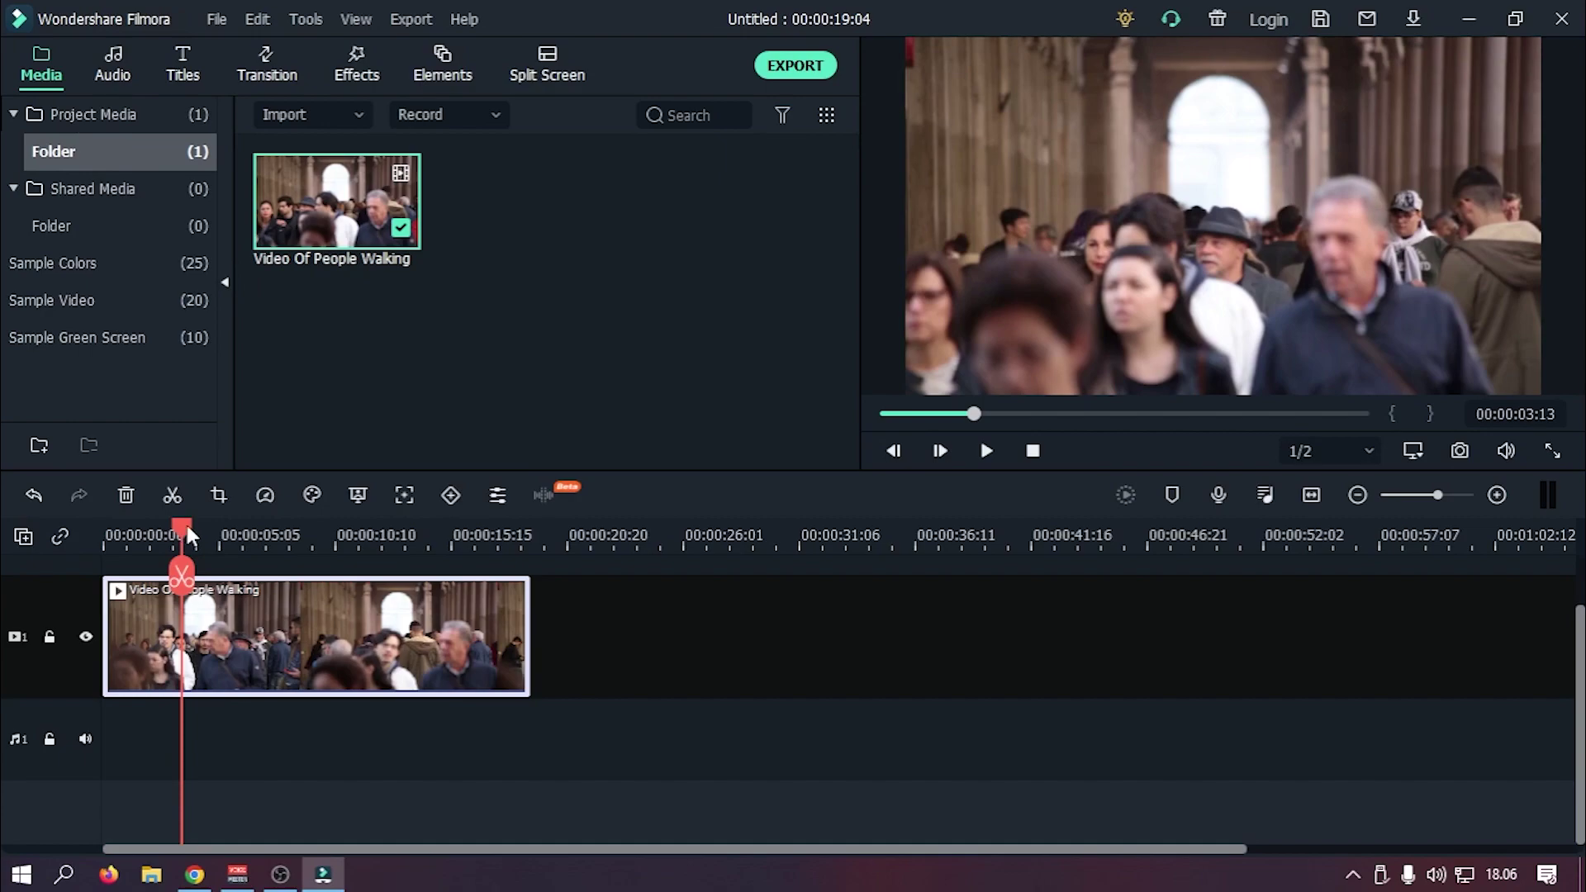
{"action": "left_click_drag", "start_coordinate": [185, 522], "coordinate": [161, 531]}
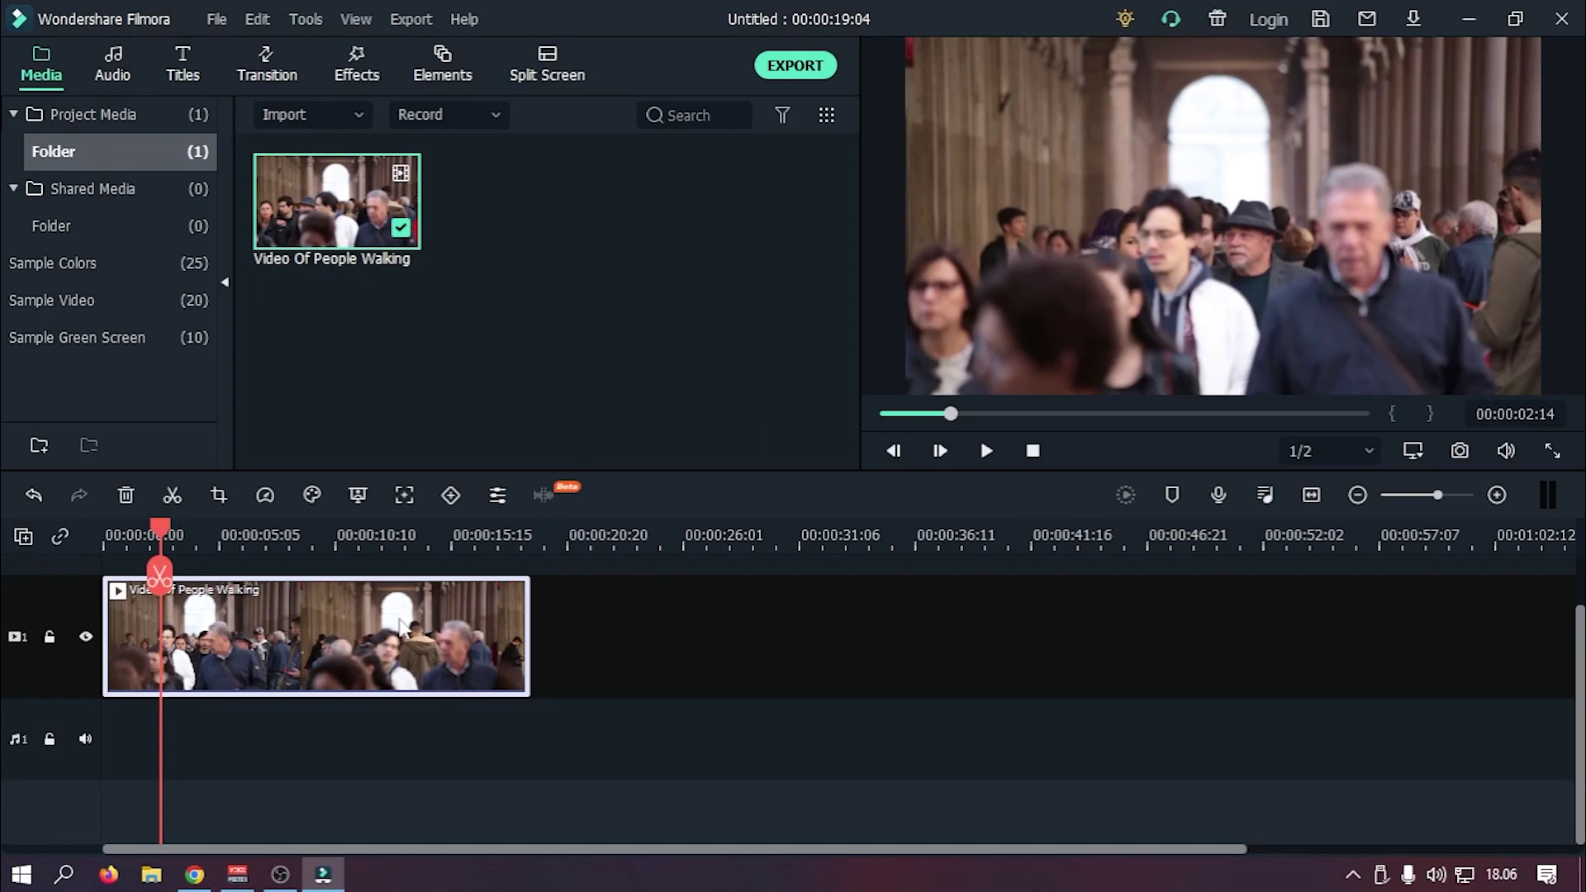
{"action": "right_click", "coordinate": [363, 601]}
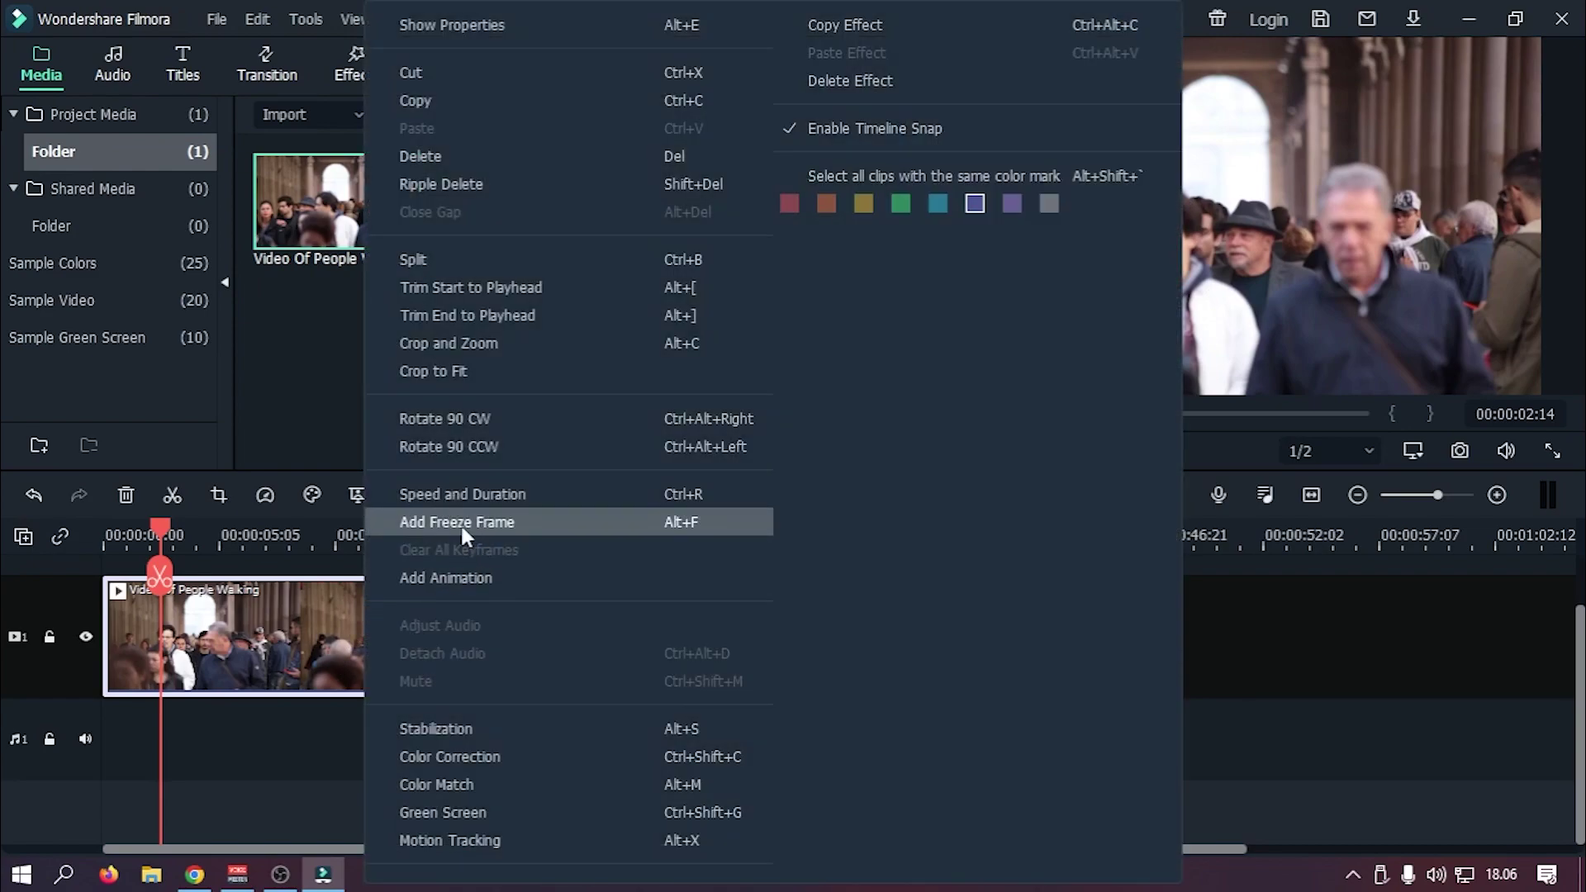
{"action": "left_click", "coordinate": [476, 522]}
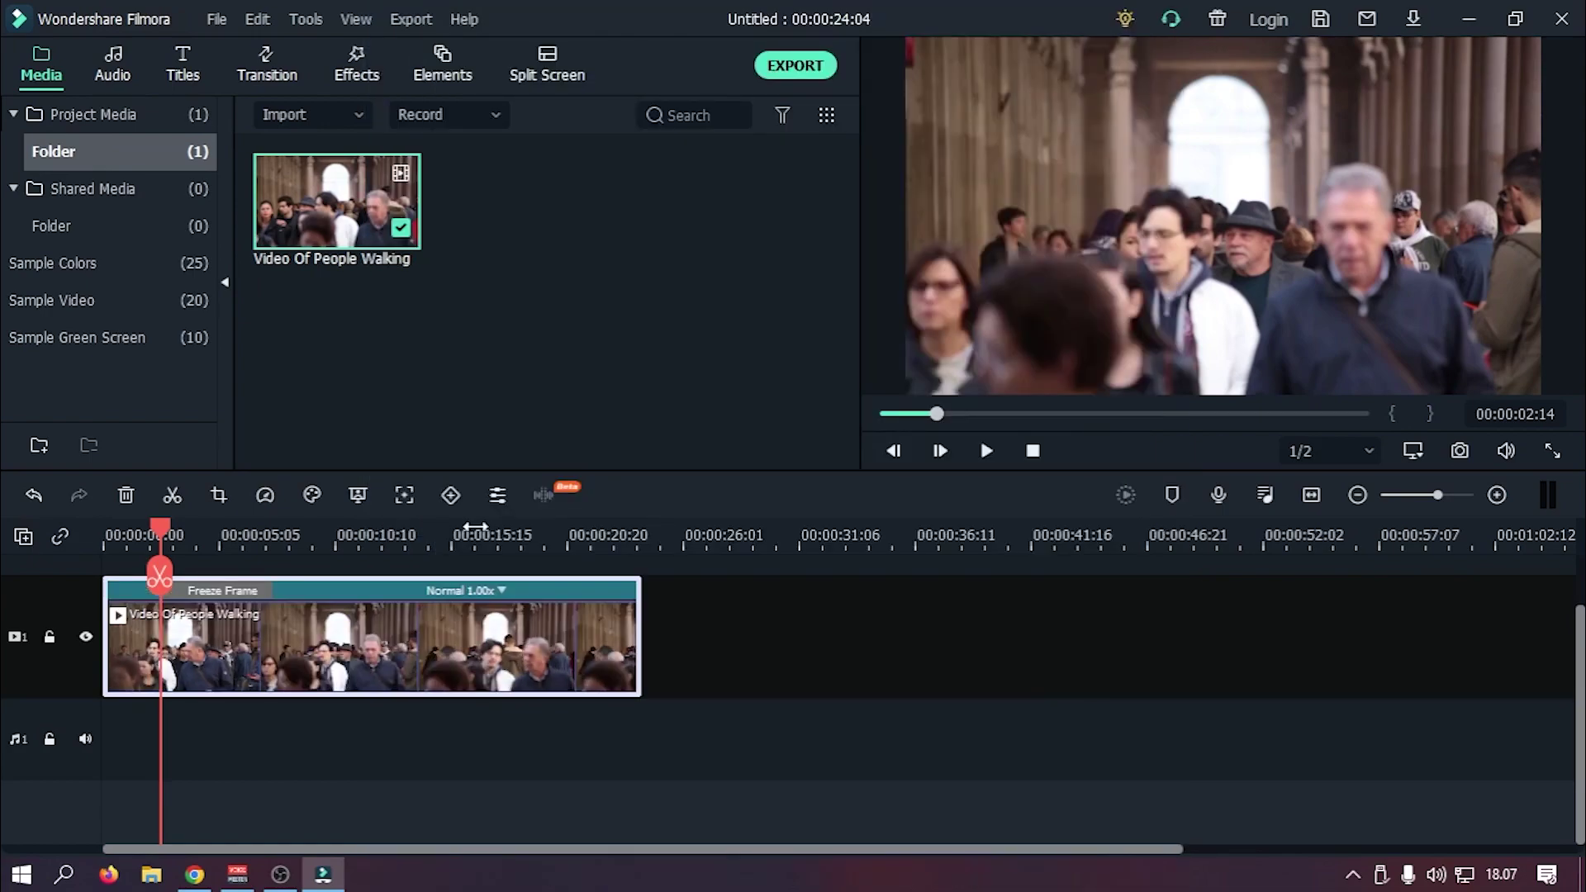
Step: Shorten the freeze frame section of the clip so that it ends at about 00:00:06:00
{"action": "left_click", "coordinate": [1358, 495]}
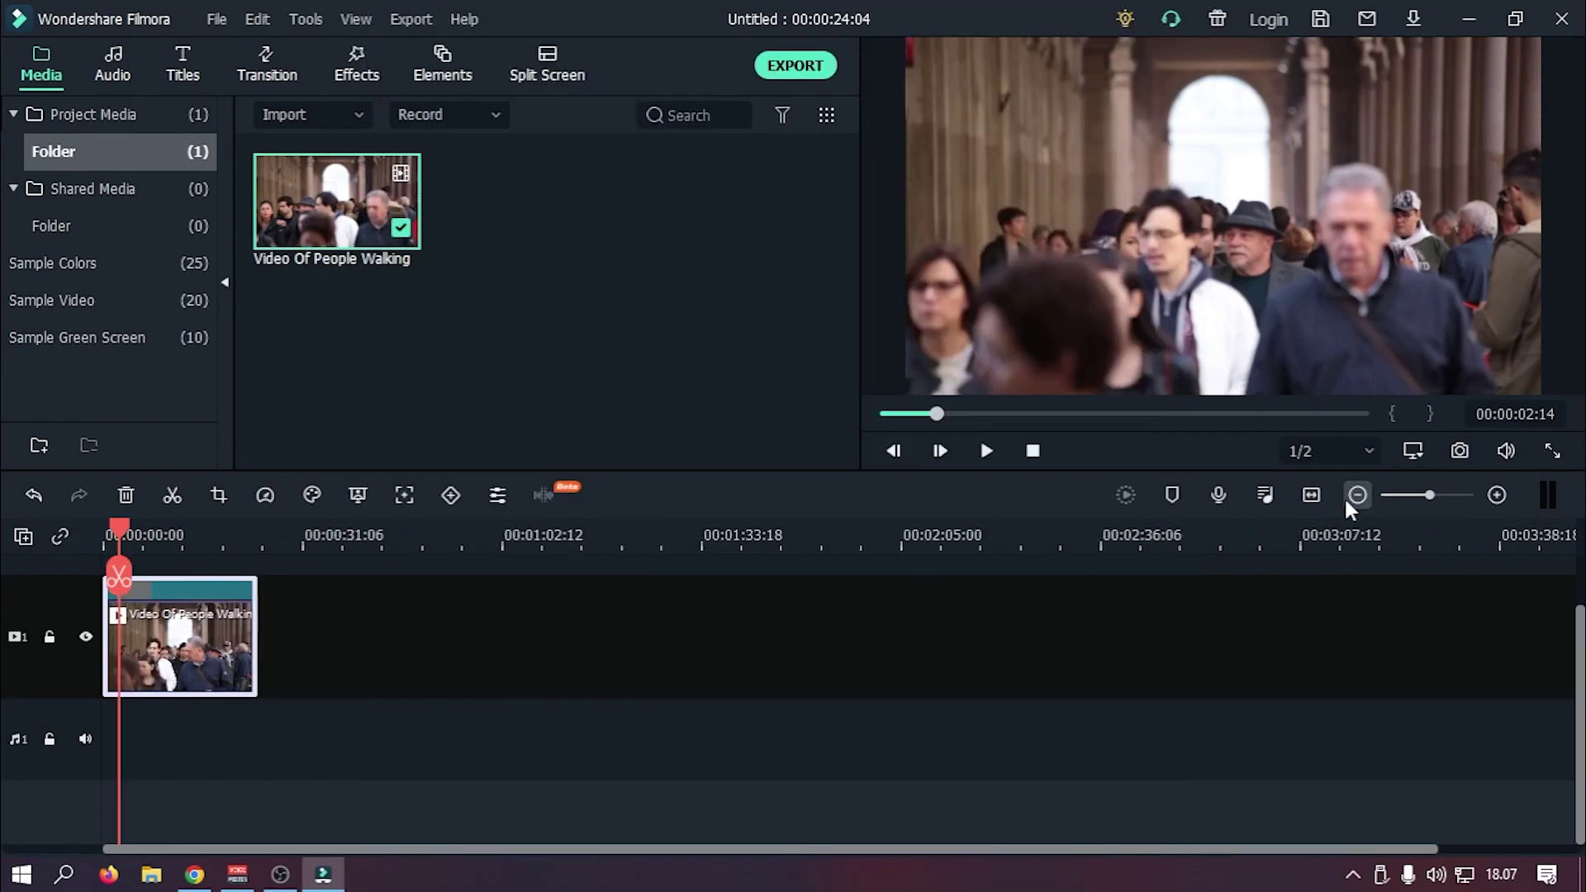
{"action": "left_click", "coordinate": [1494, 496]}
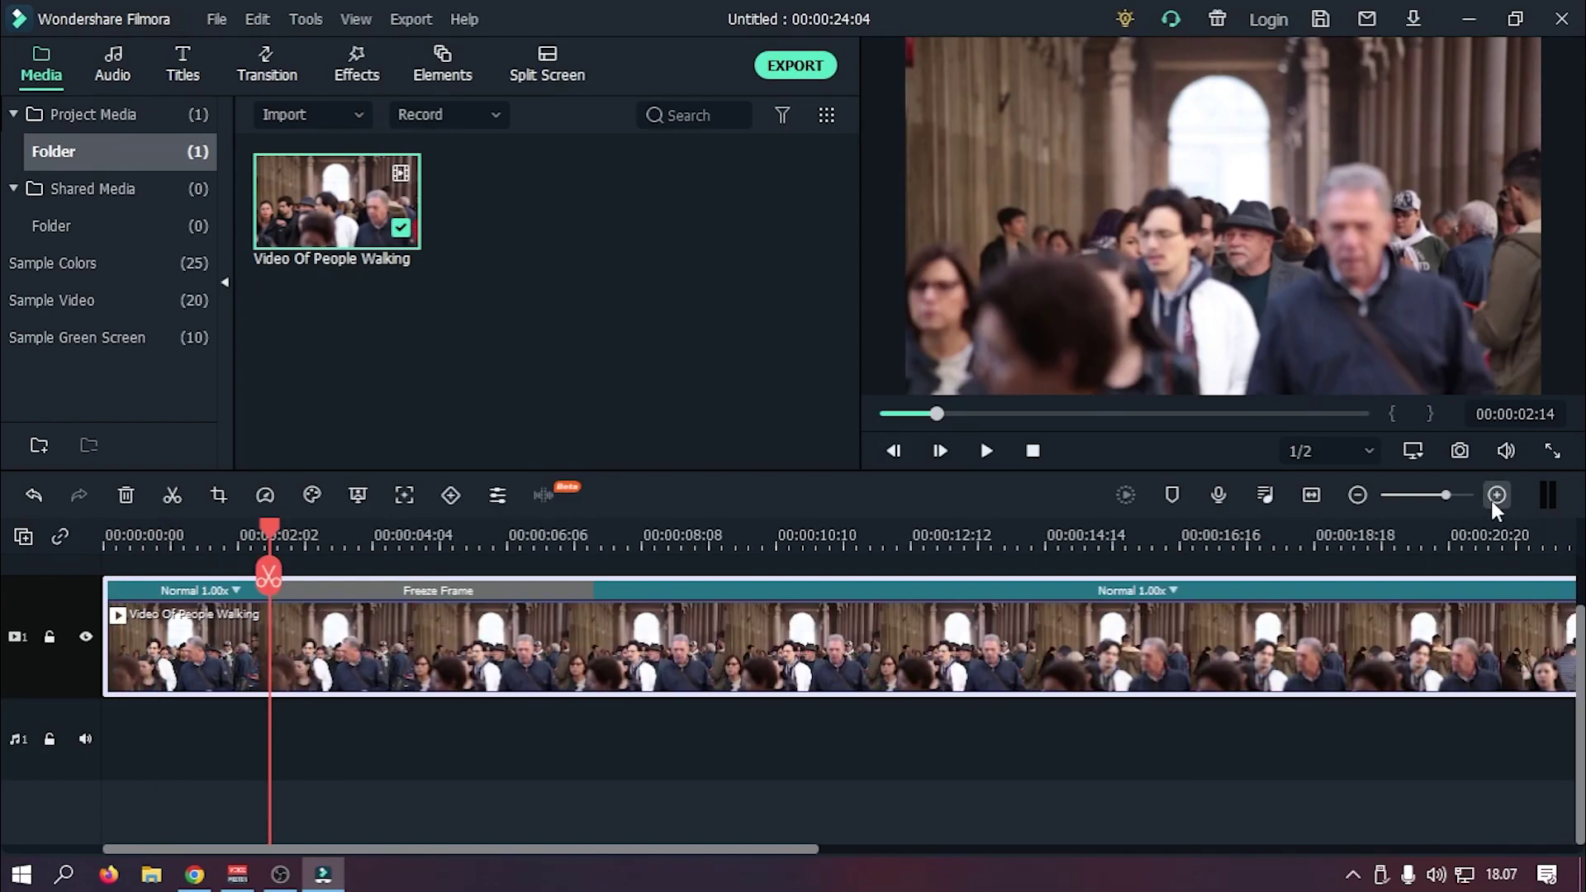
{"action": "left_click", "coordinate": [563, 585]}
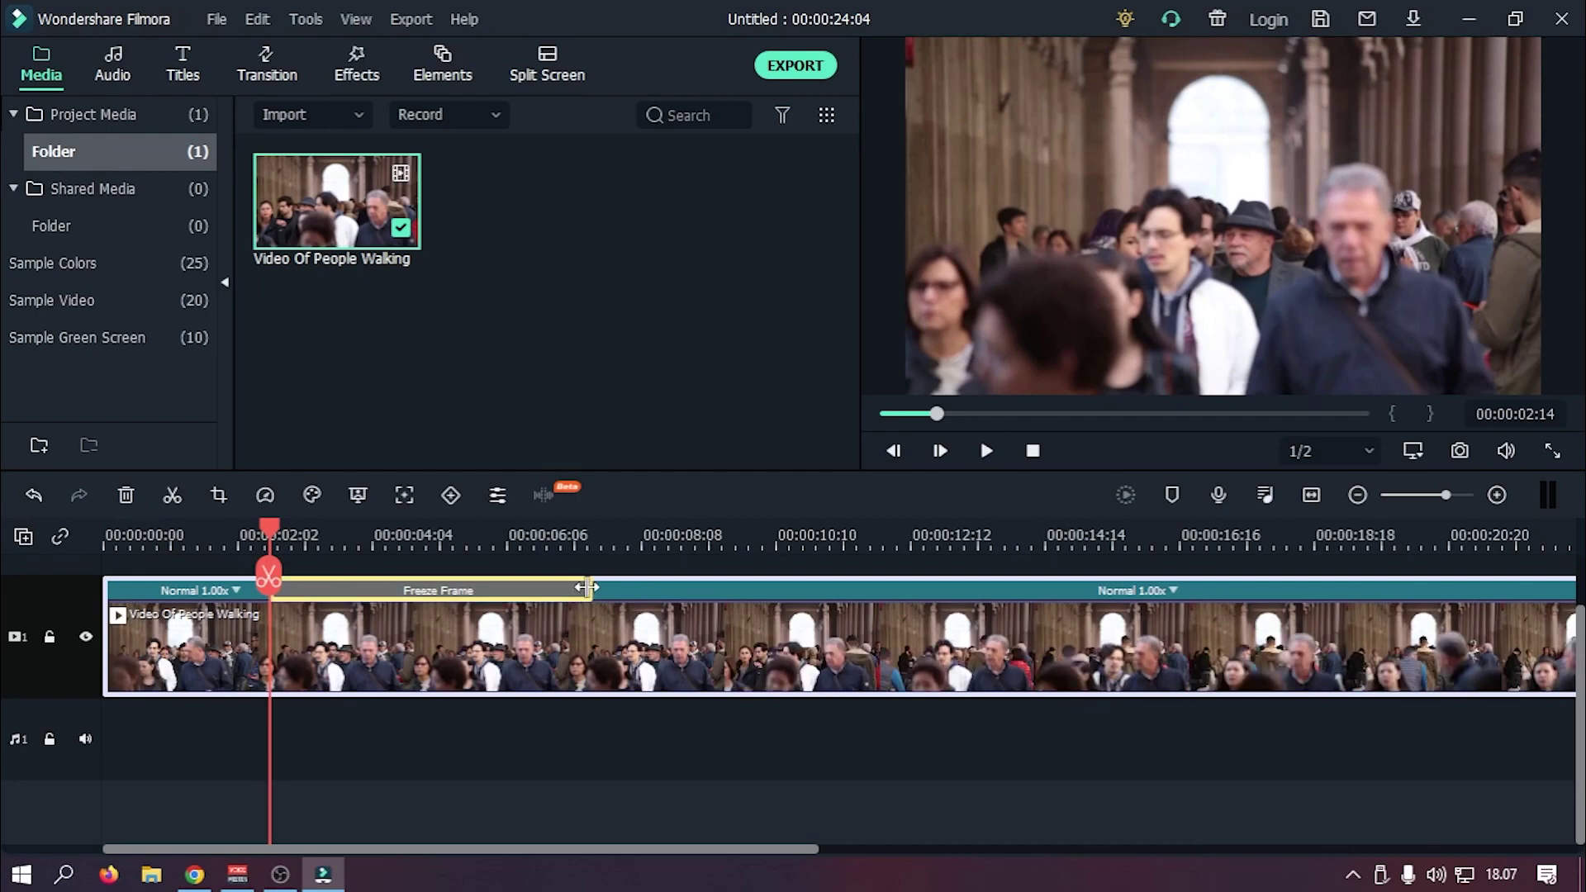
{"action": "left_click_drag", "start_coordinate": [587, 584], "coordinate": [487, 600]}
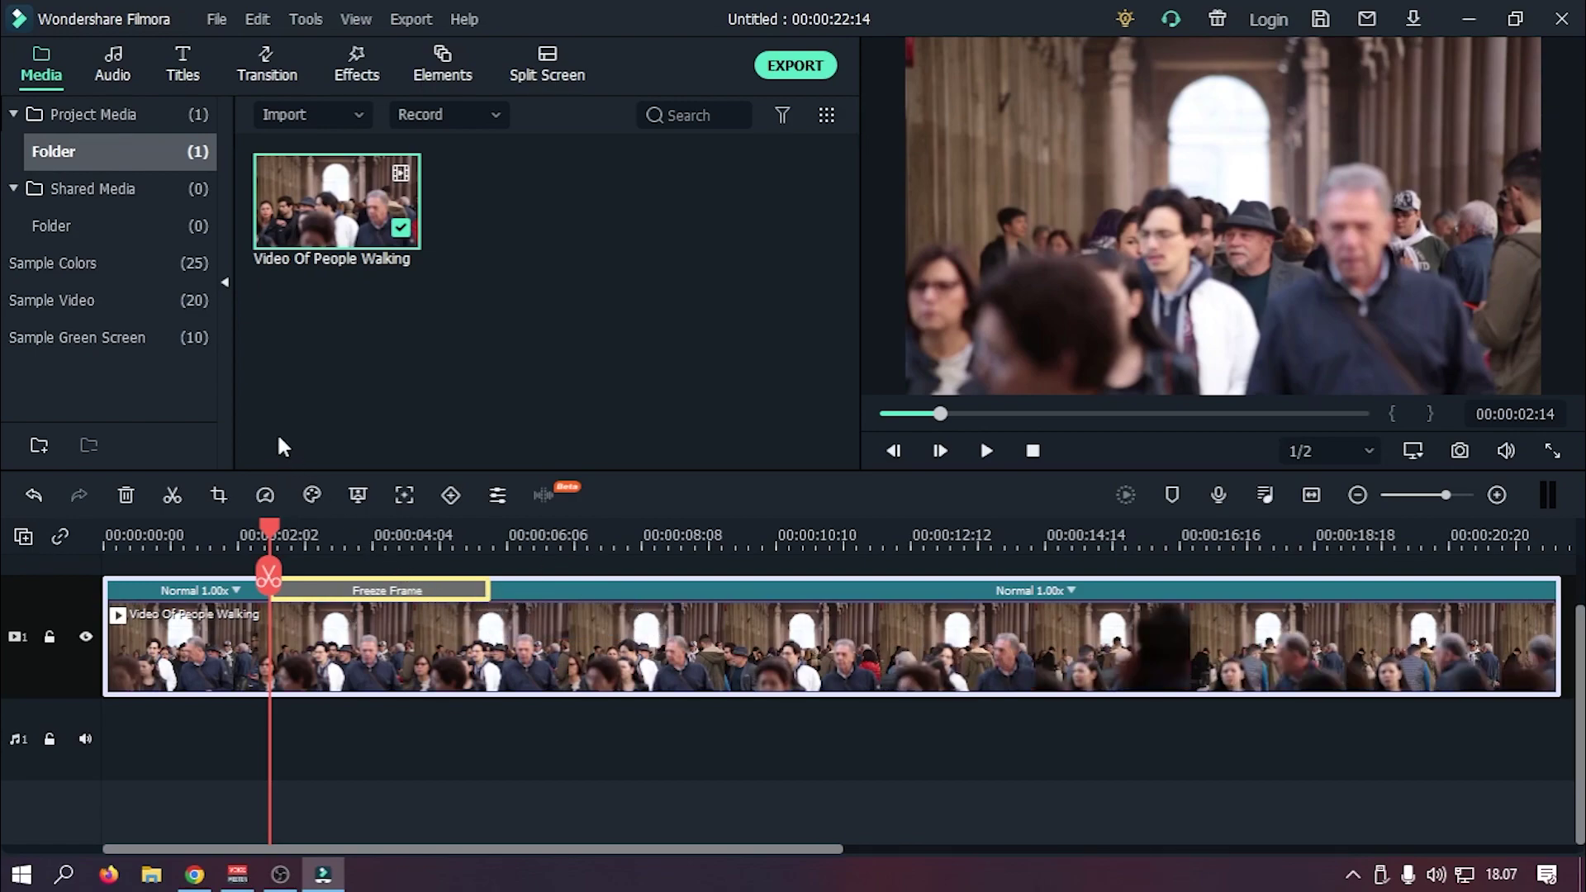
Step: Place the Black sample color on track 2 above the freeze frame and trim its end to match the freeze frame exactly
{"action": "left_click", "coordinate": [102, 261]}
{"action": "scroll", "coordinate": [529, 248], "scroll_direction": "down", "scroll_amount": 3}
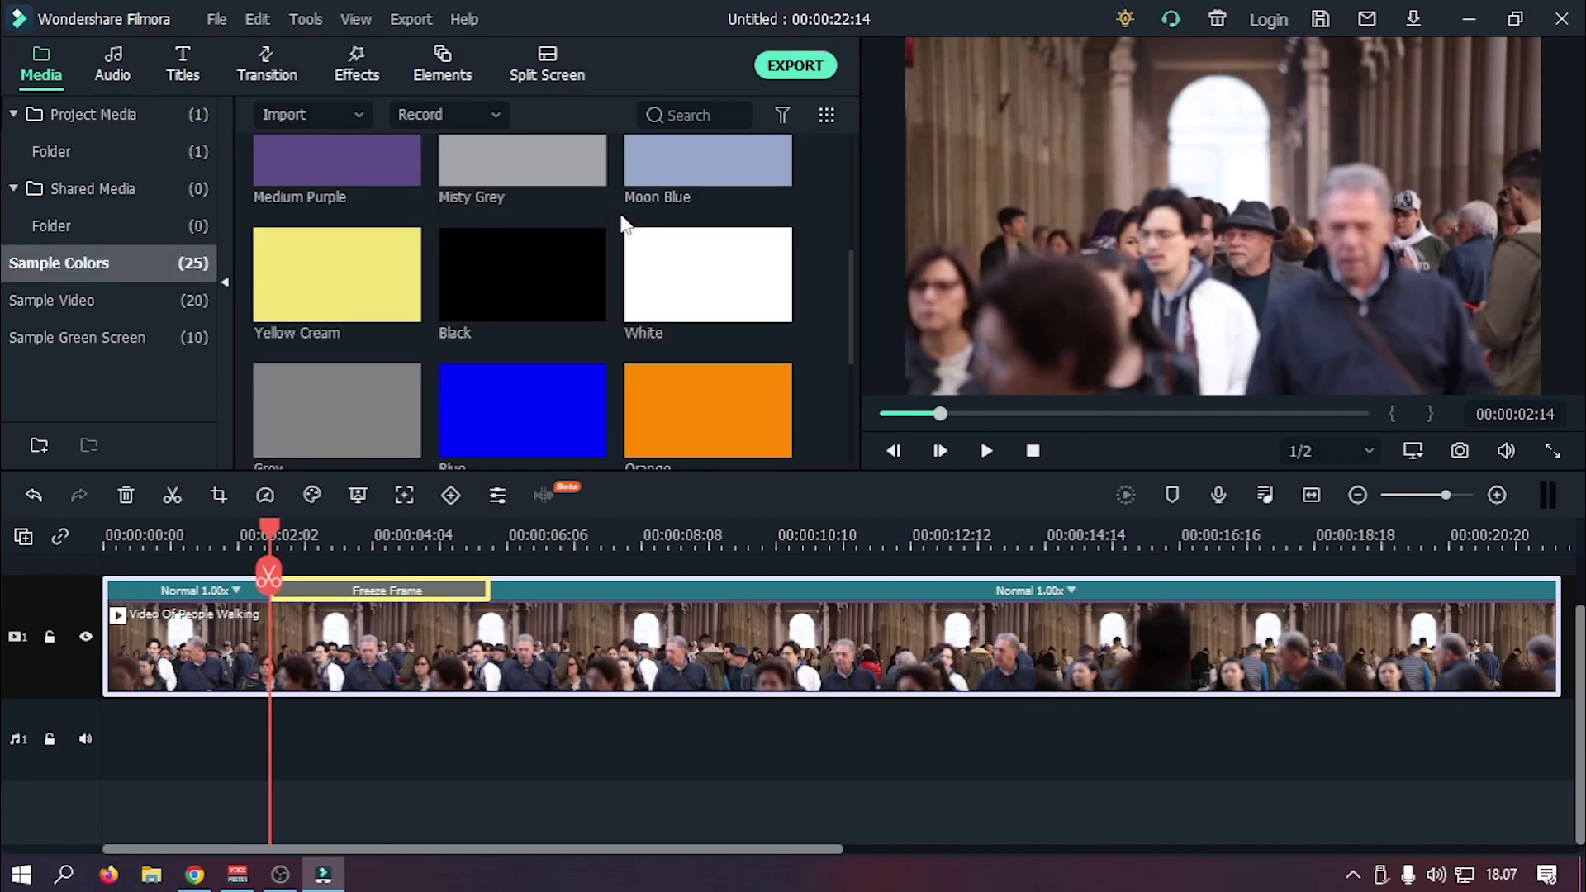
{"action": "left_click_drag", "start_coordinate": [492, 283], "coordinate": [282, 593]}
{"action": "left_click_drag", "start_coordinate": [592, 669], "coordinate": [490, 687]}
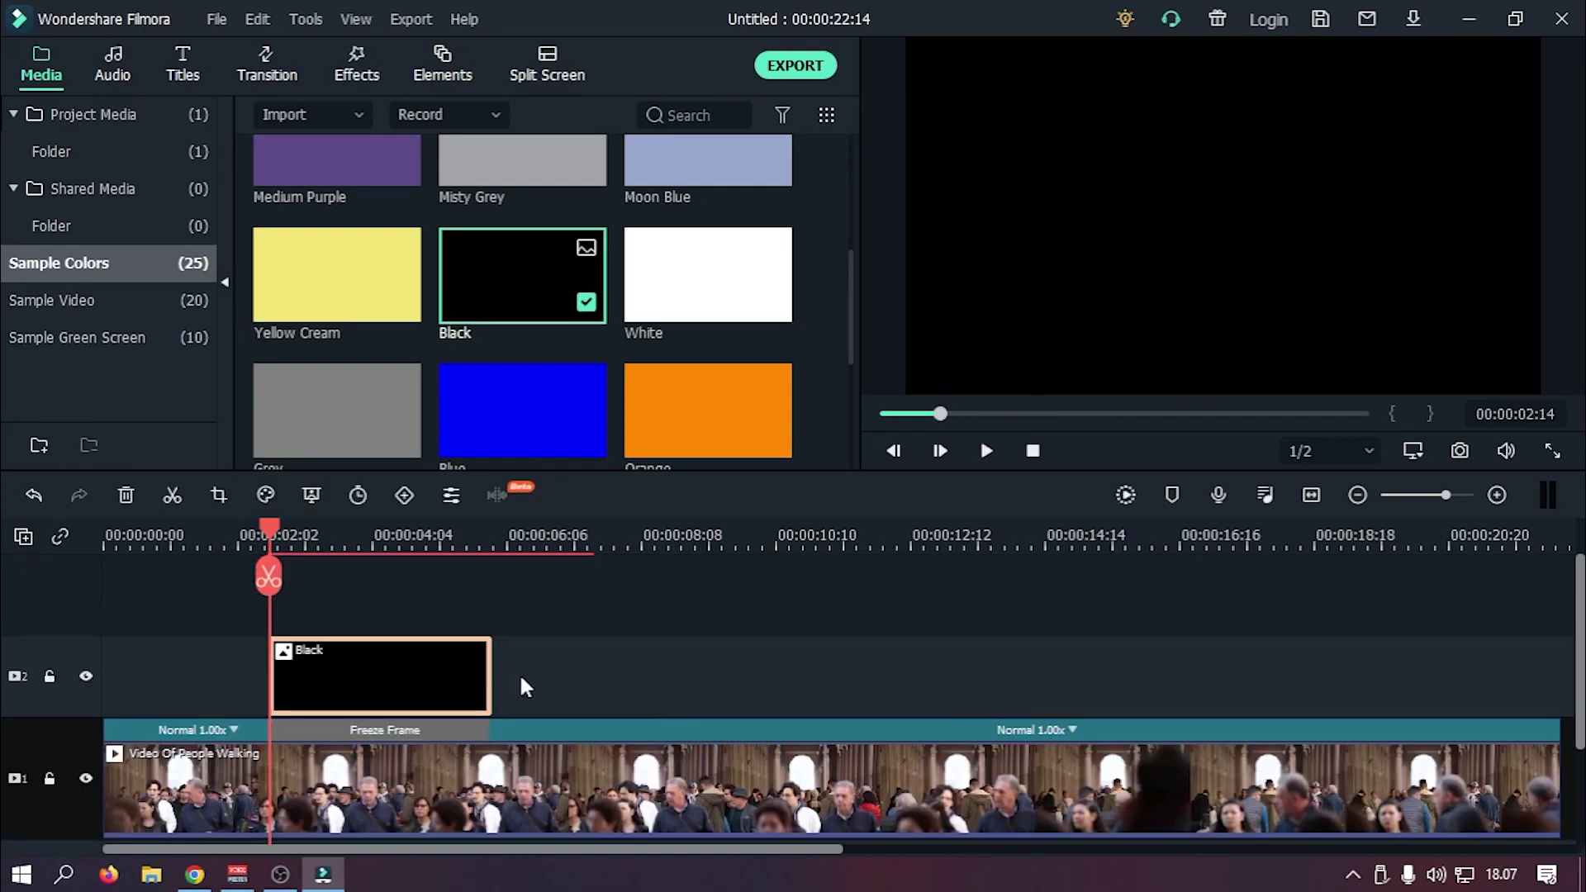
{"action": "left_click", "coordinate": [1497, 495]}
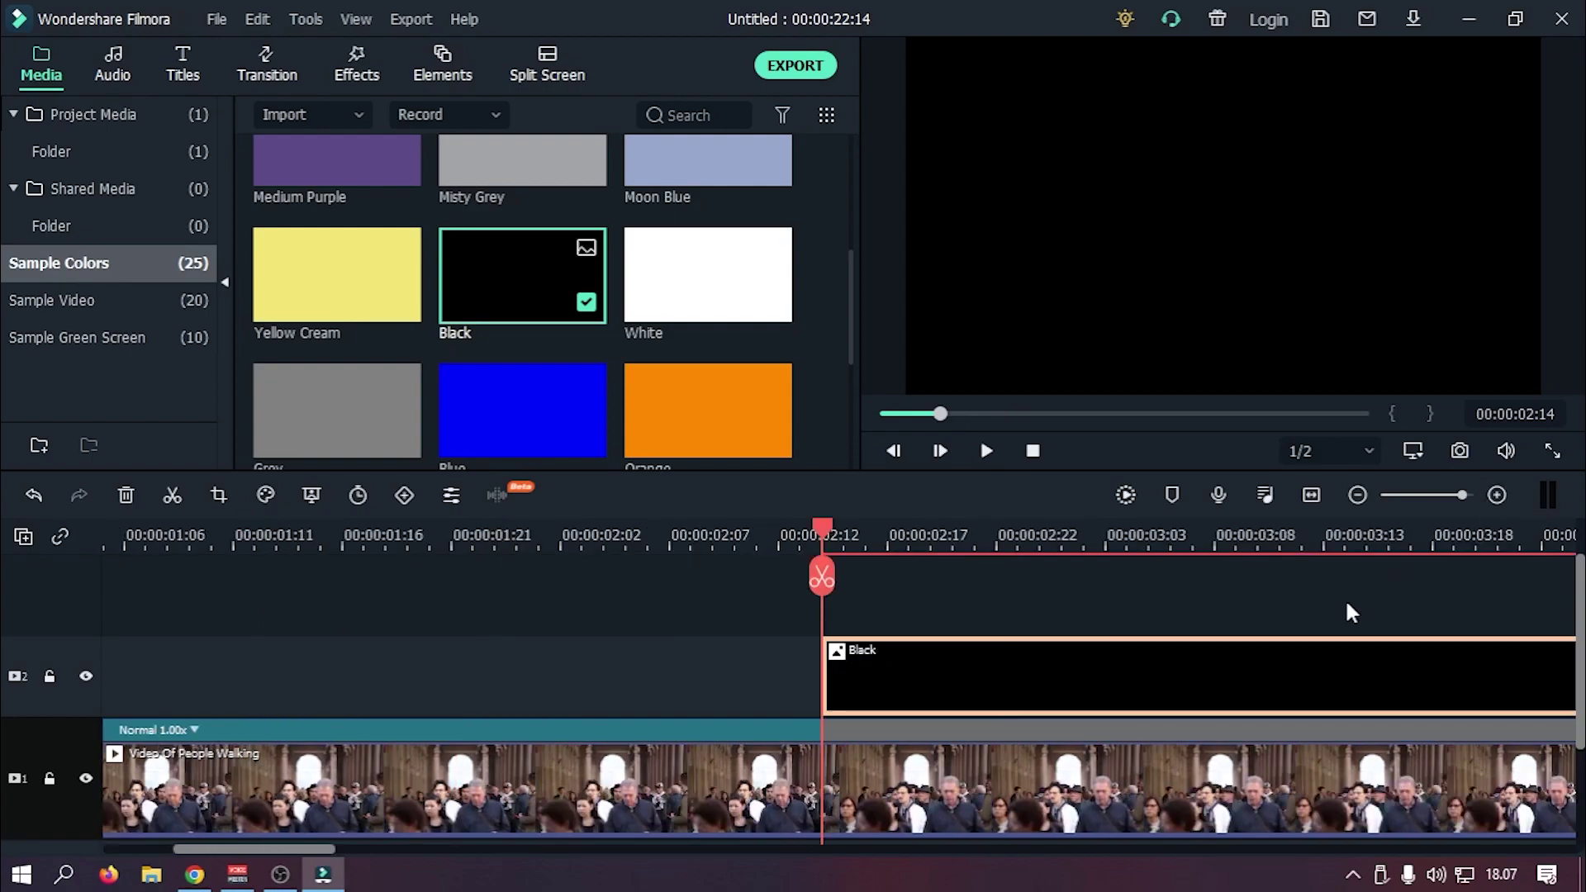
{"action": "left_click_drag", "start_coordinate": [318, 849], "coordinate": [462, 856]}
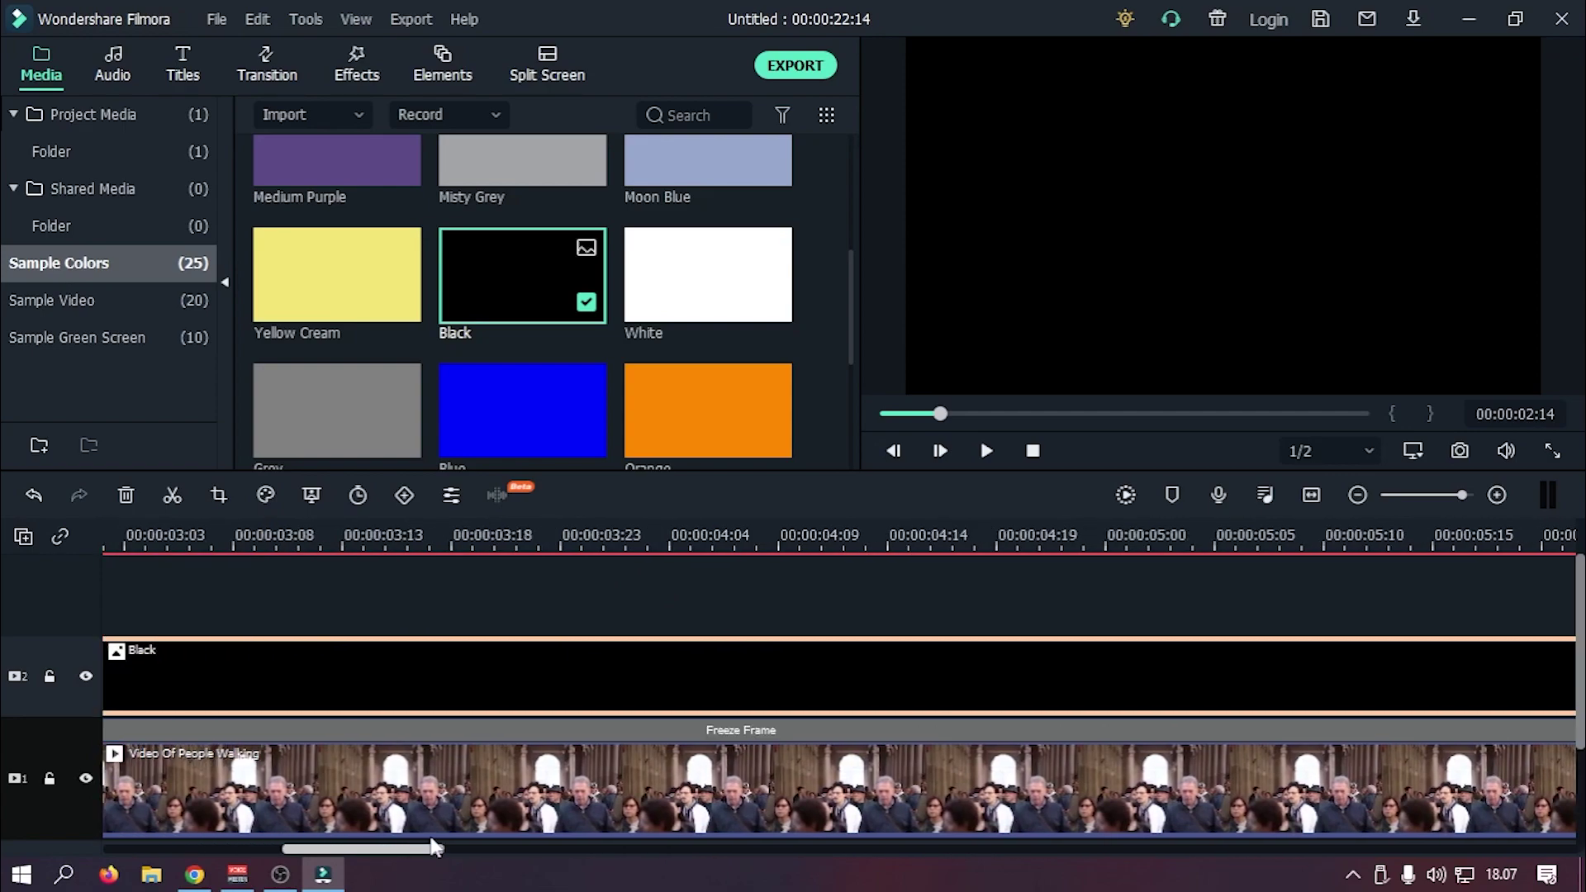
{"action": "left_click_drag", "start_coordinate": [1323, 673], "coordinate": [1293, 676]}
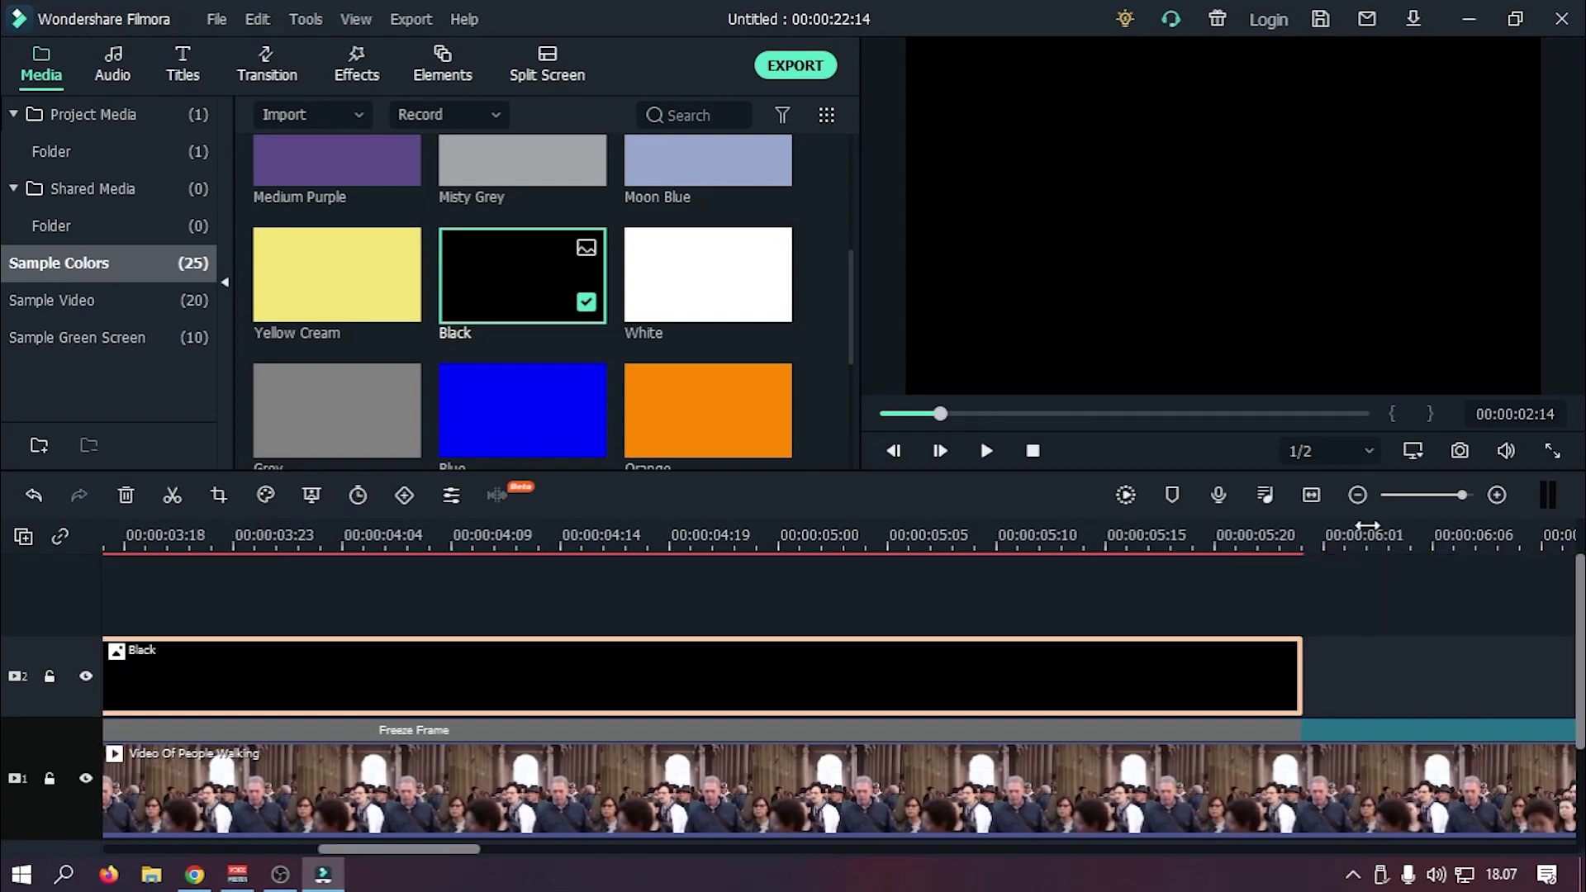
{"action": "left_click", "coordinate": [1357, 495]}
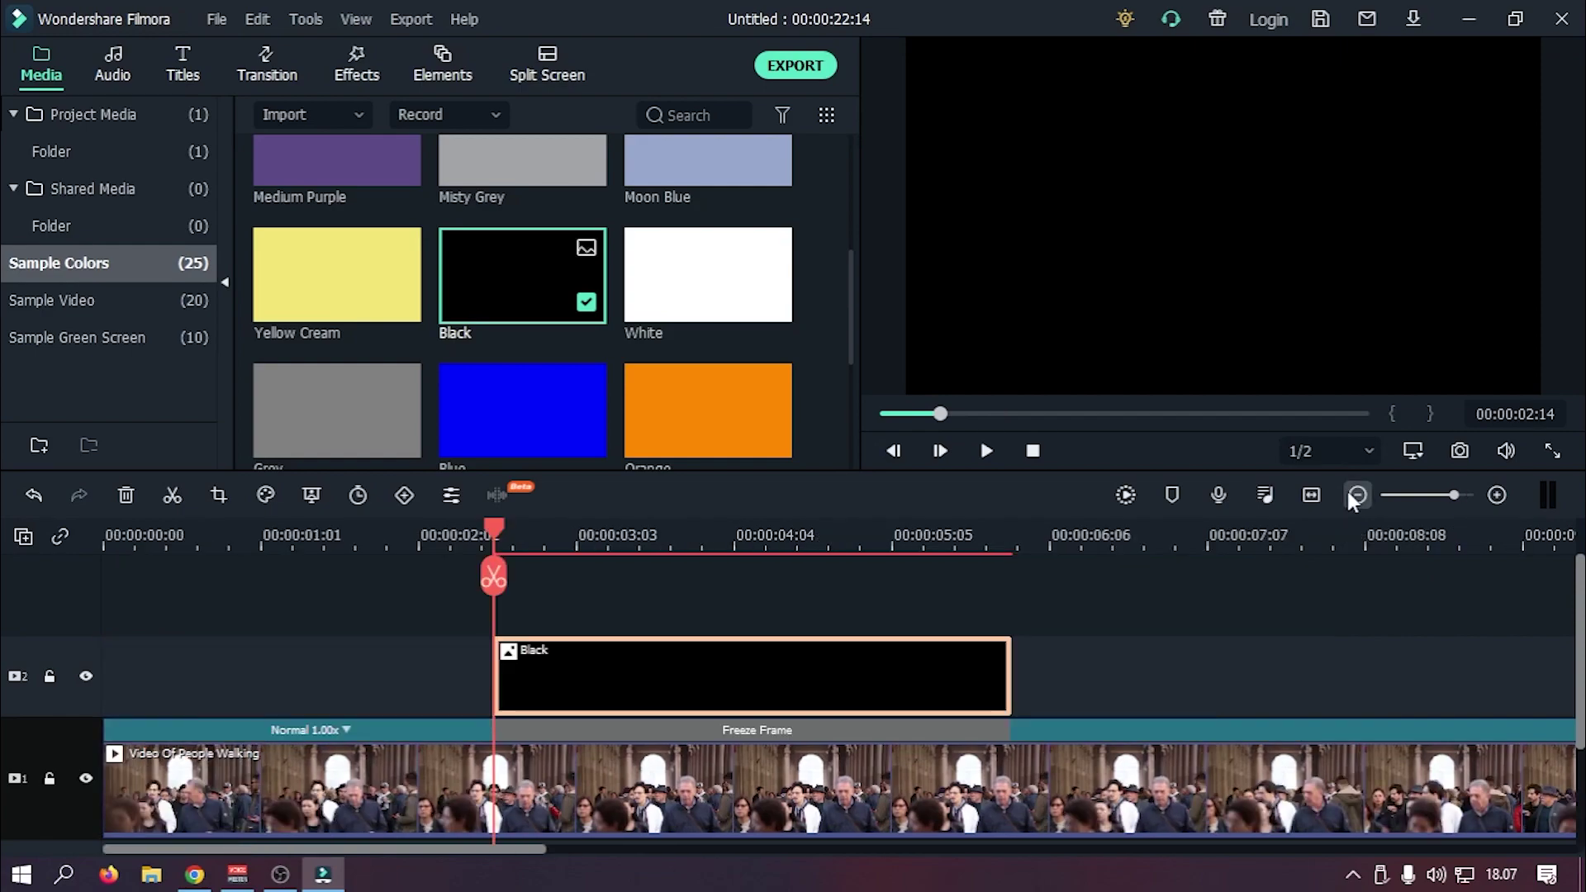
Step: Search the effects for "IMAGE" and apply the Image Mask effect to the Black clip on track 2
{"action": "left_click", "coordinate": [363, 46]}
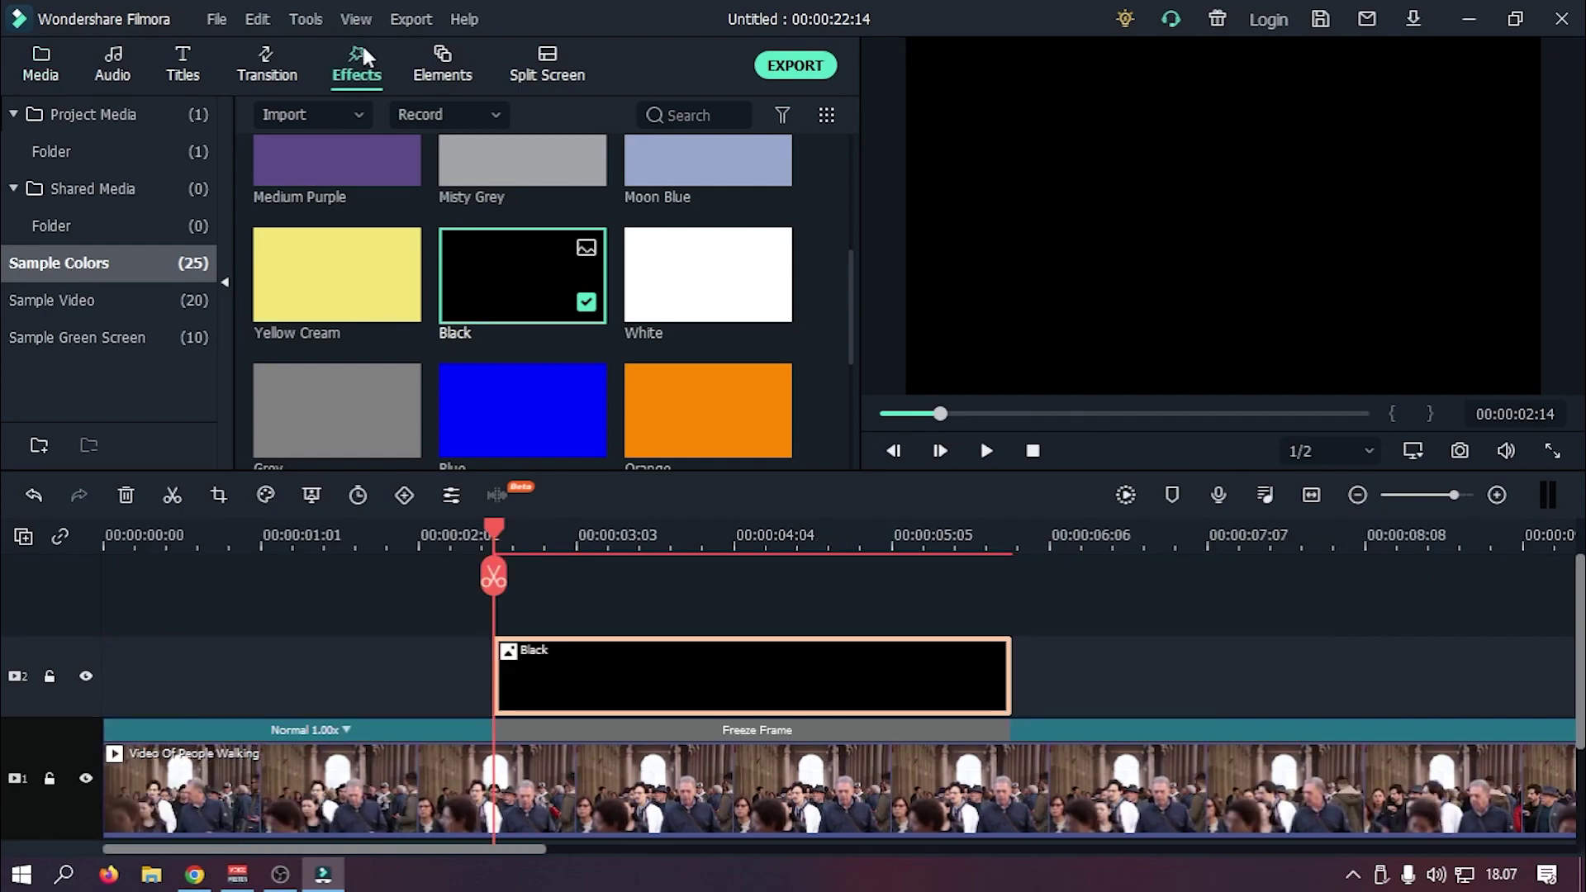
{"action": "left_click", "coordinate": [712, 114]}
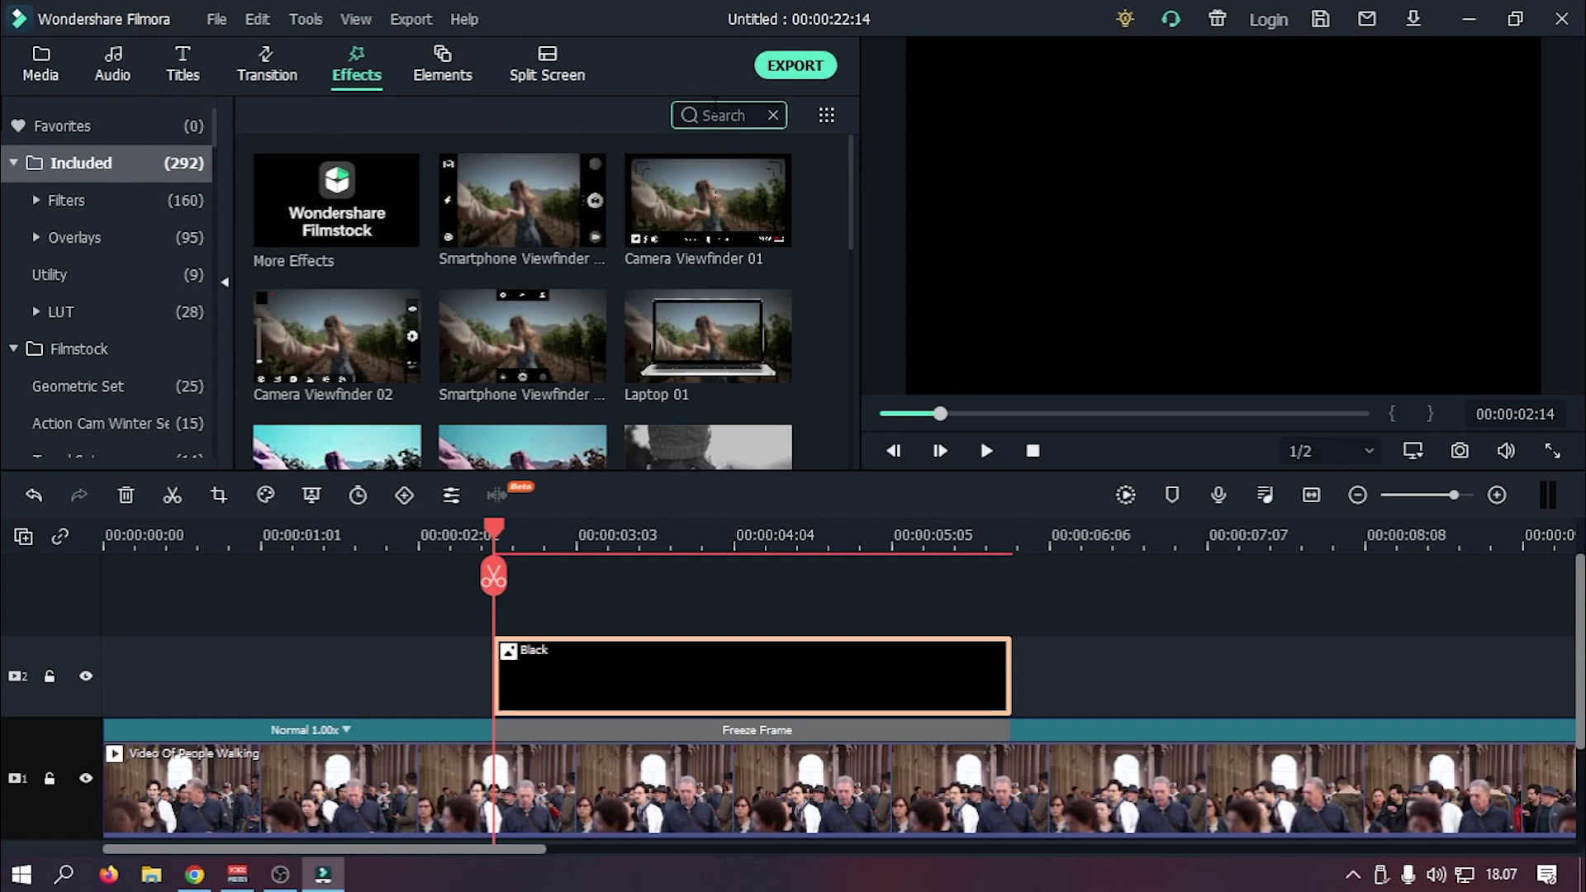
{"action": "type", "text": "bla"}
{"action": "key", "text": "BackSpace"}
{"action": "key", "text": "BackSpace"}
{"action": "key", "text": "BackSpace"}
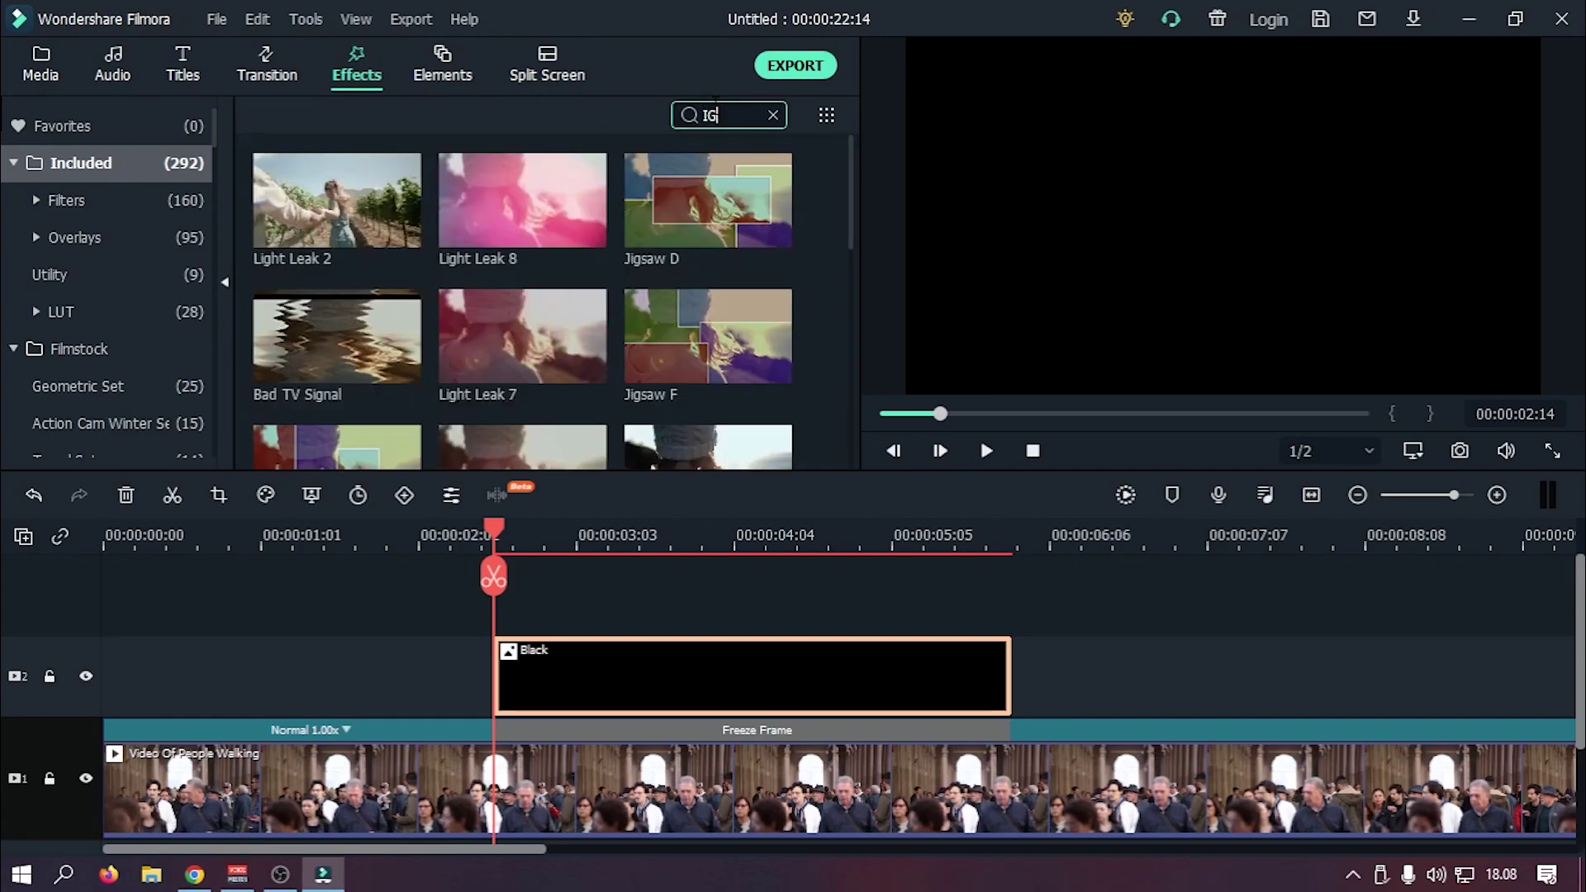
{"action": "type", "text": "IMAGE"}
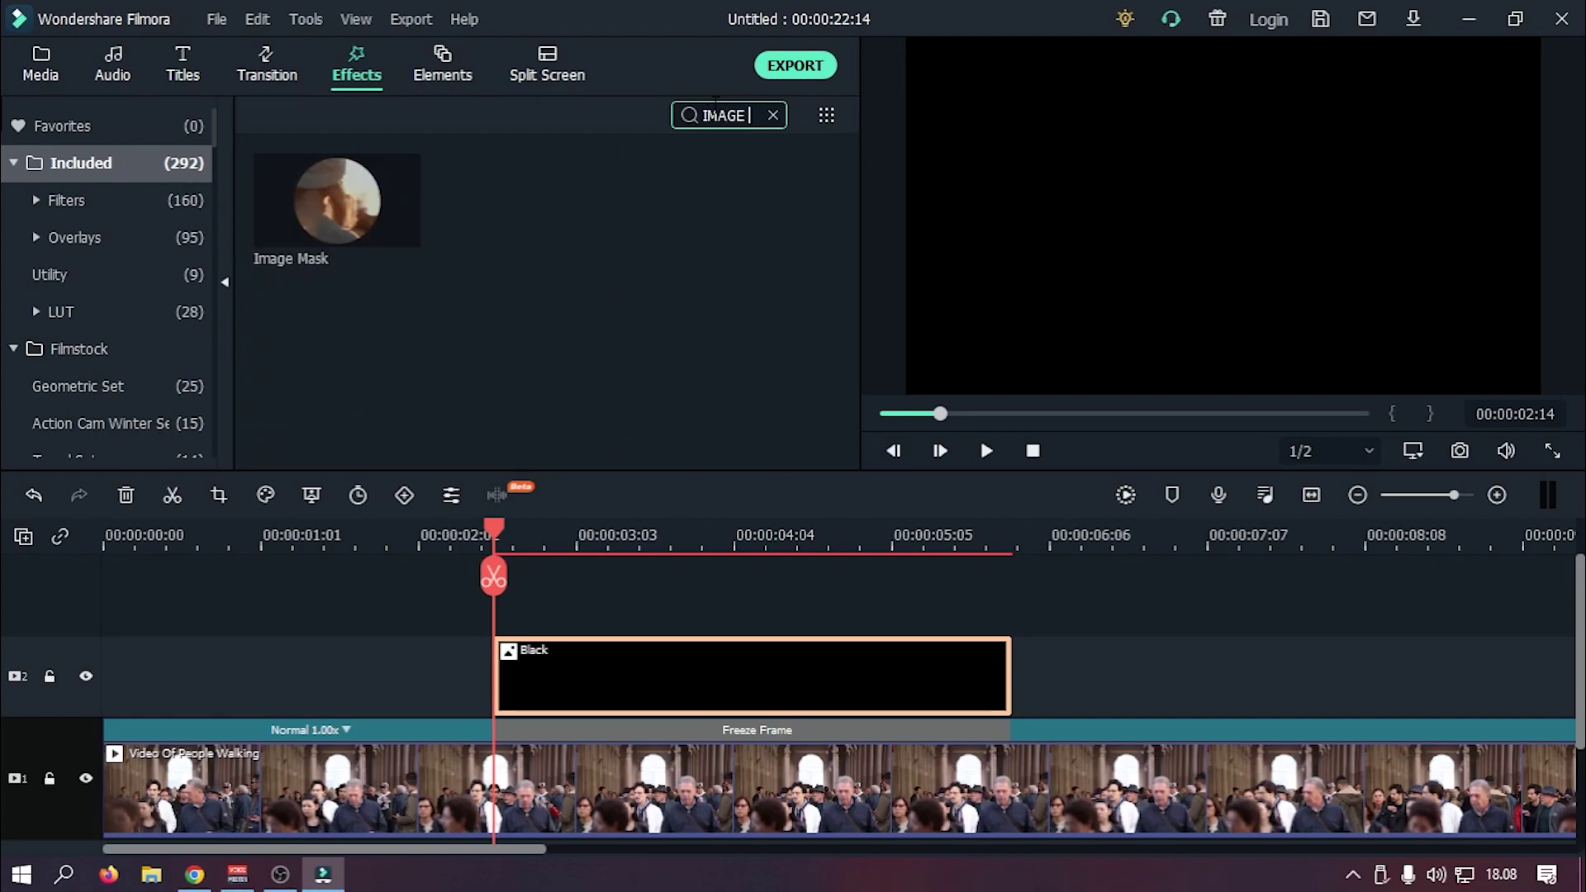
{"action": "left_click_drag", "start_coordinate": [400, 223], "coordinate": [542, 663]}
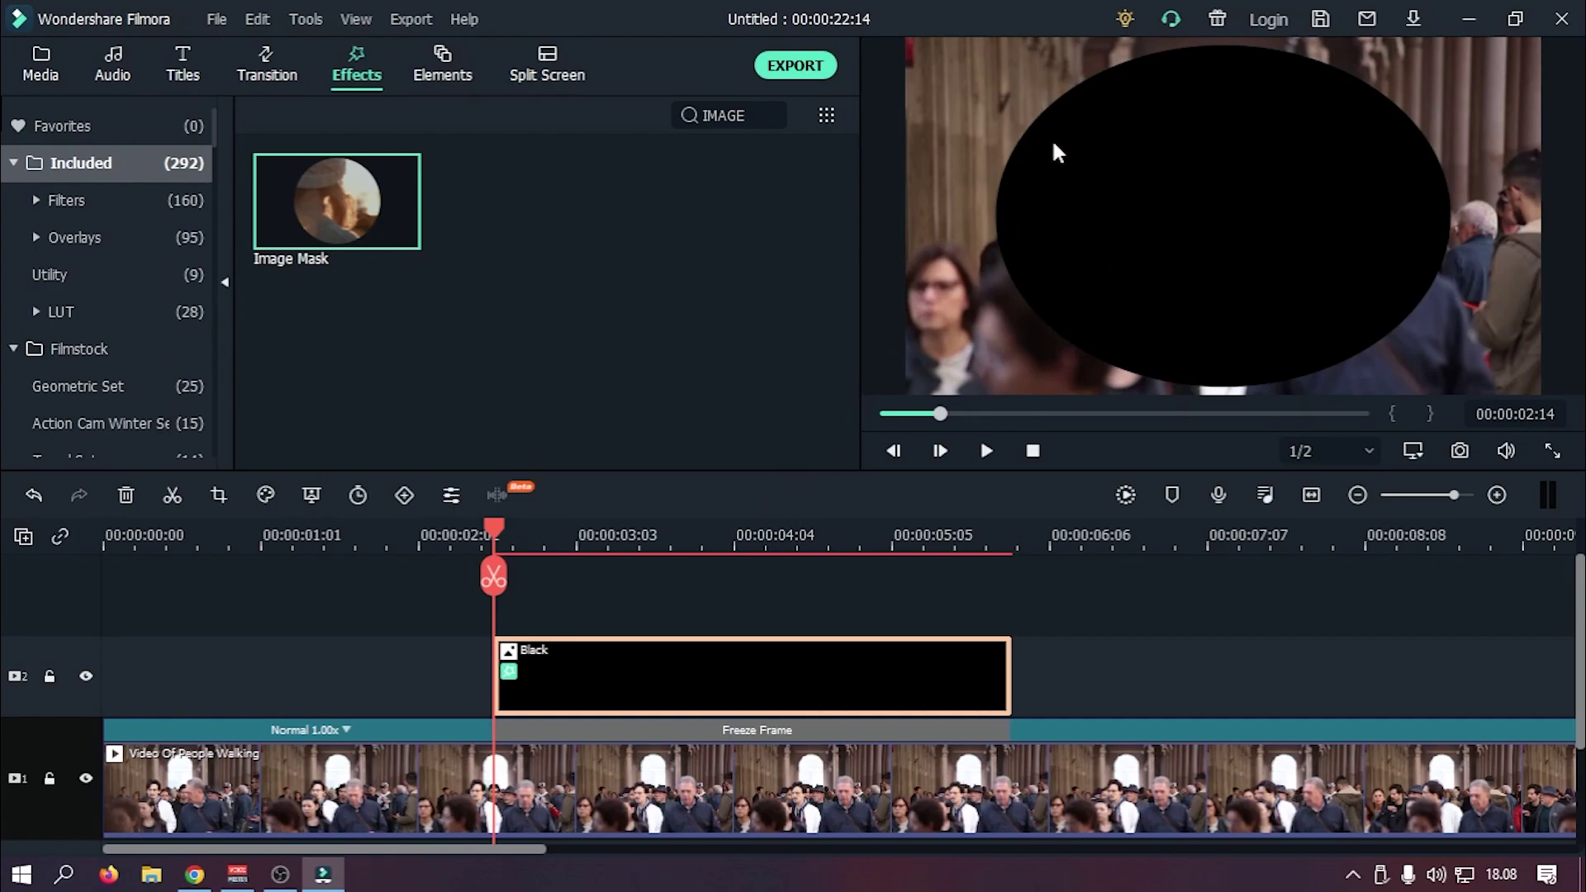
Step: Open the Black clip's Image Mask settings within its video effects
{"action": "double_click", "coordinate": [607, 671]}
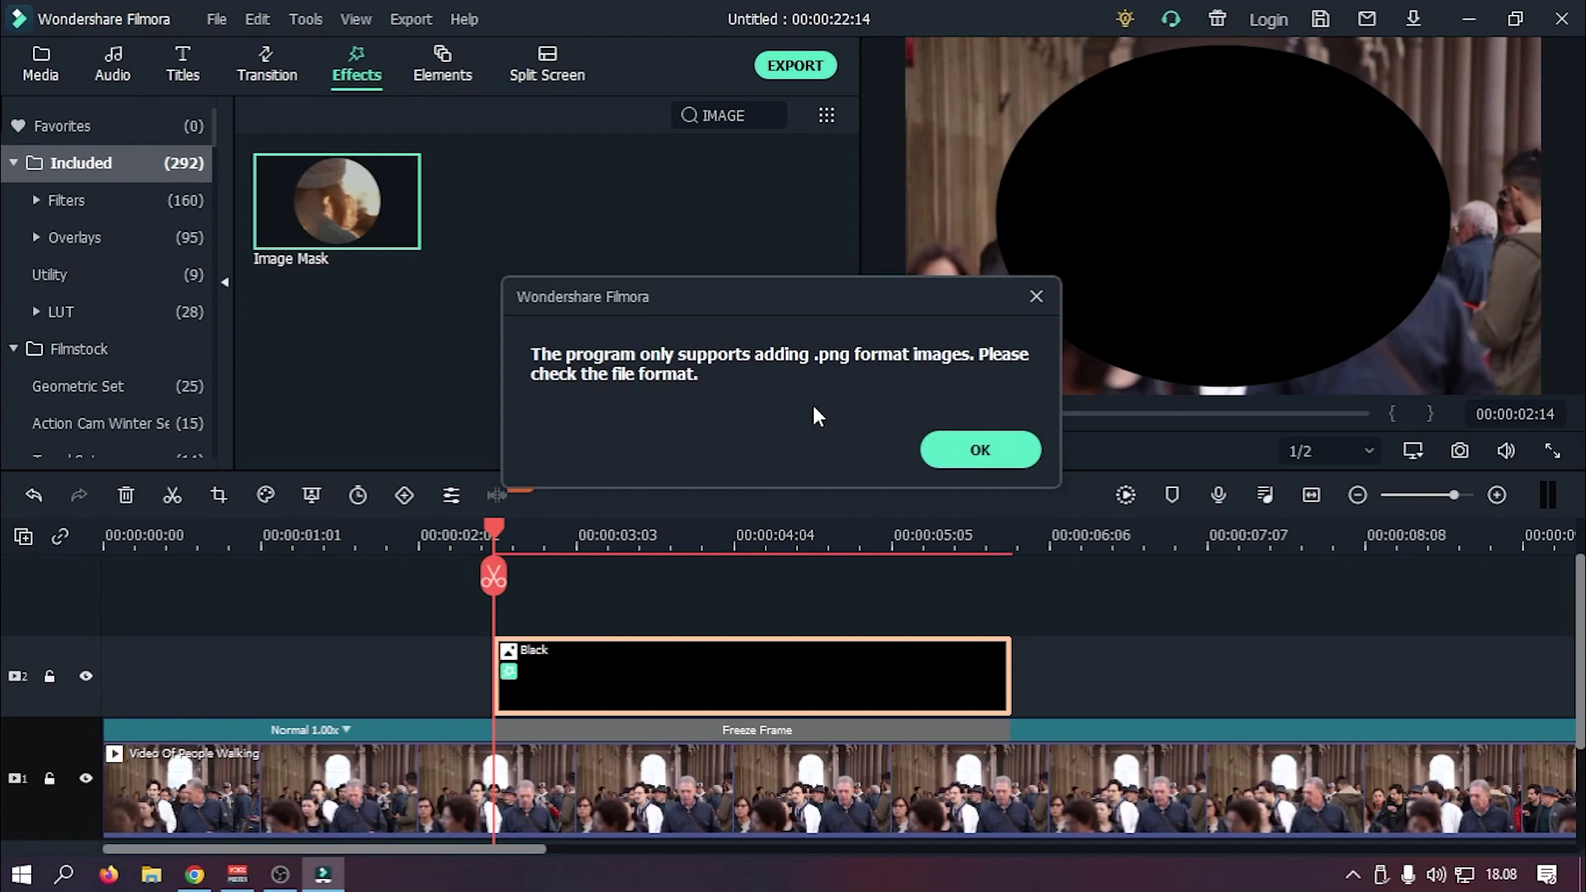
{"action": "left_click", "coordinate": [1032, 463]}
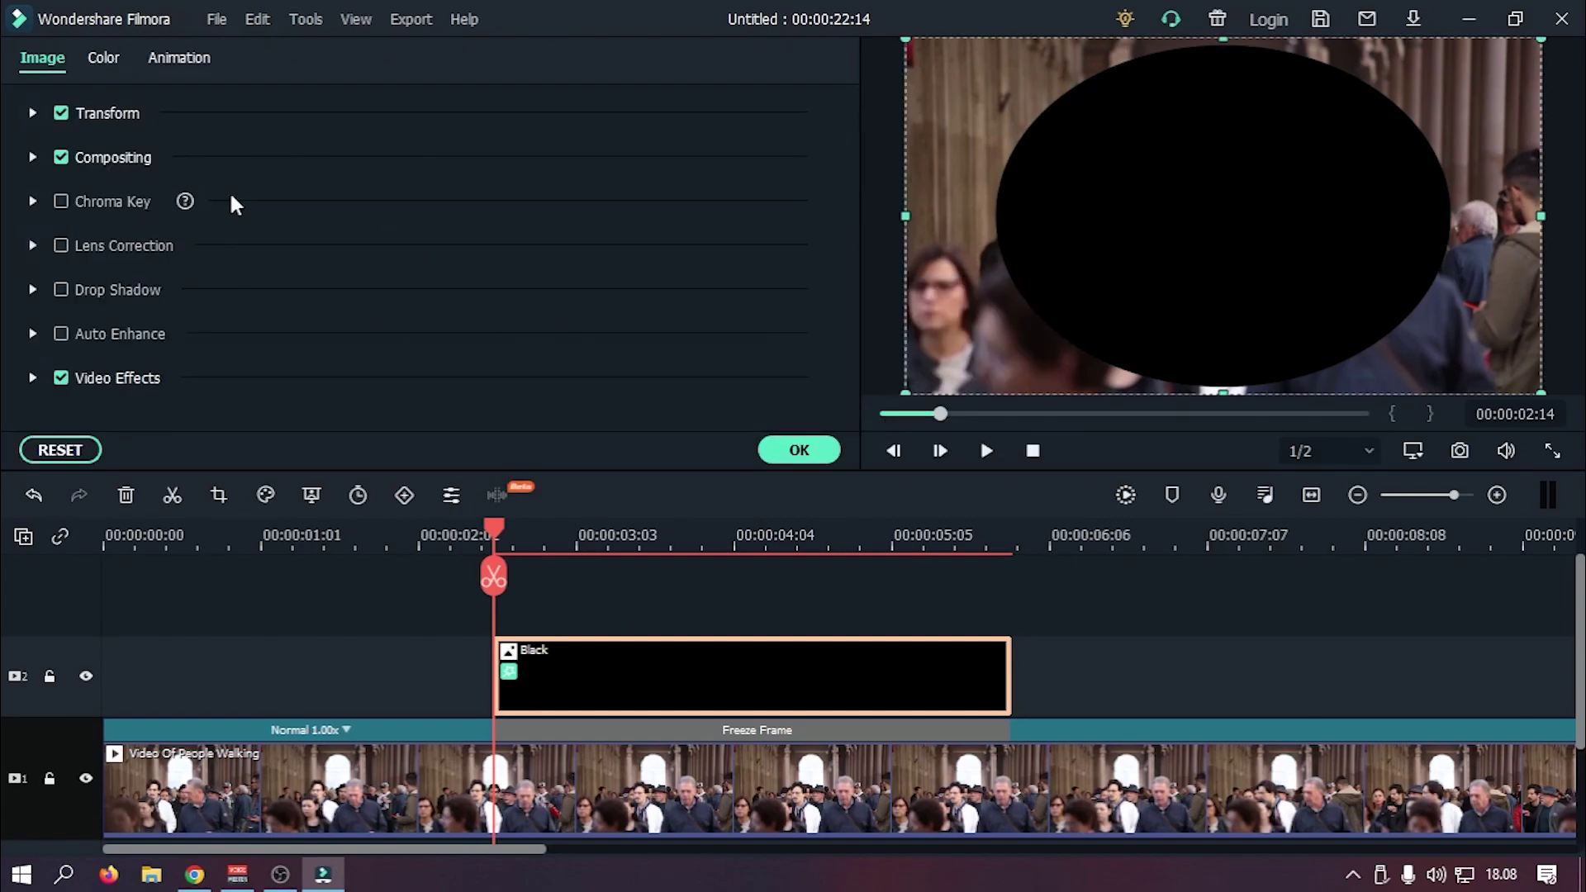
{"action": "left_click", "coordinate": [32, 378]}
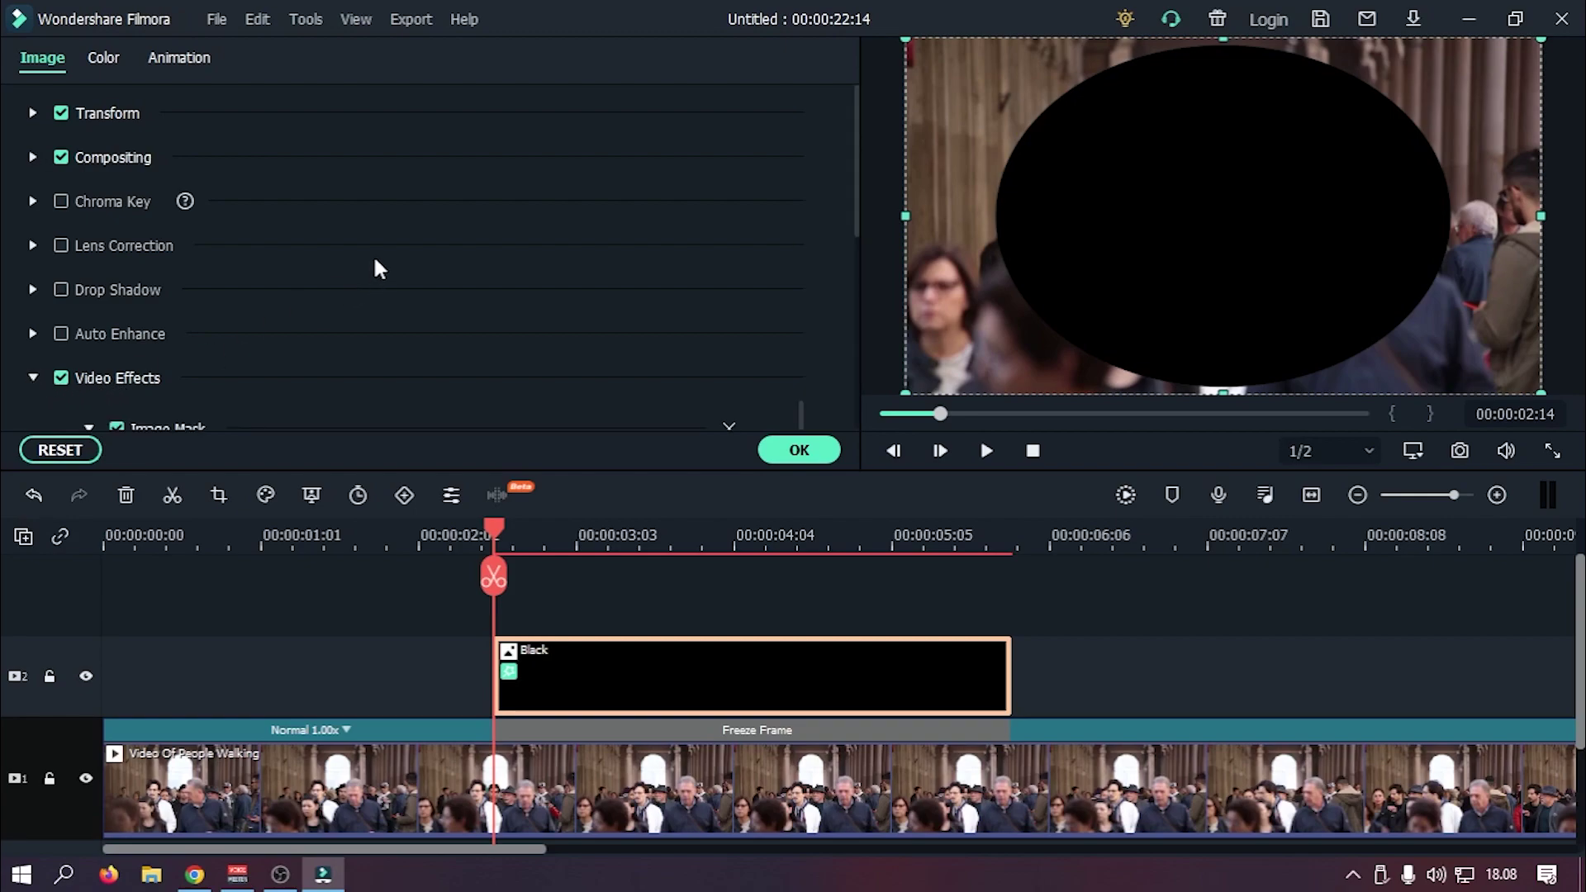
{"action": "scroll", "coordinate": [380, 248], "scroll_direction": "down", "scroll_amount": 2}
{"action": "scroll", "coordinate": [395, 249], "scroll_direction": "down", "scroll_amount": 2}
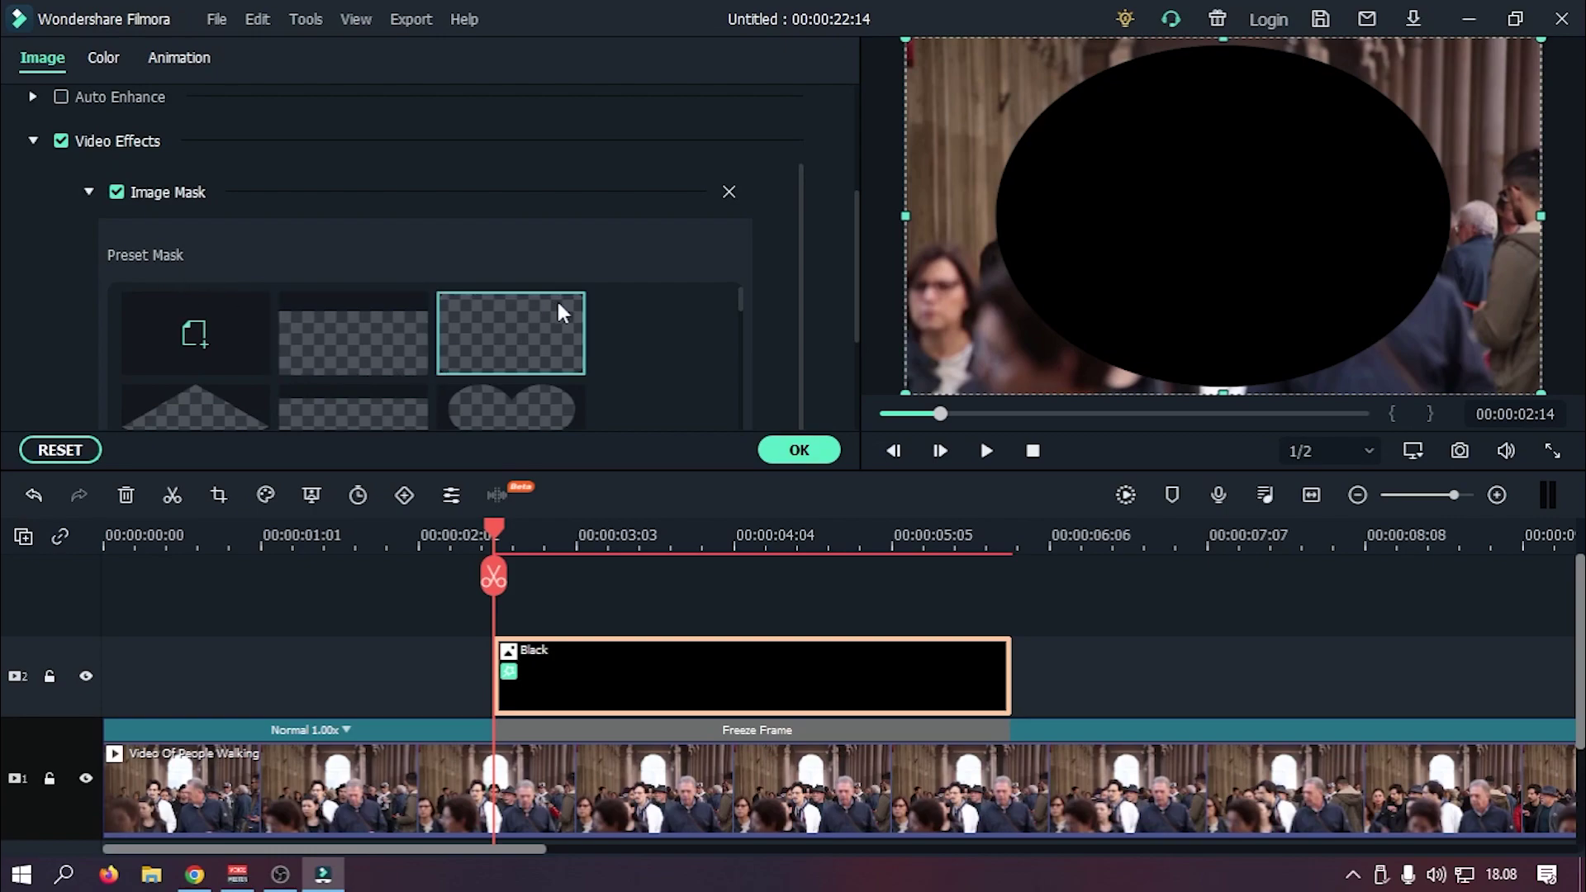
Step: Examine the preset mask shapes available for the Black clip's image mask
{"action": "scroll", "coordinate": [558, 304], "scroll_direction": "down", "scroll_amount": 4}
{"action": "scroll", "coordinate": [514, 338], "scroll_direction": "down", "scroll_amount": 5}
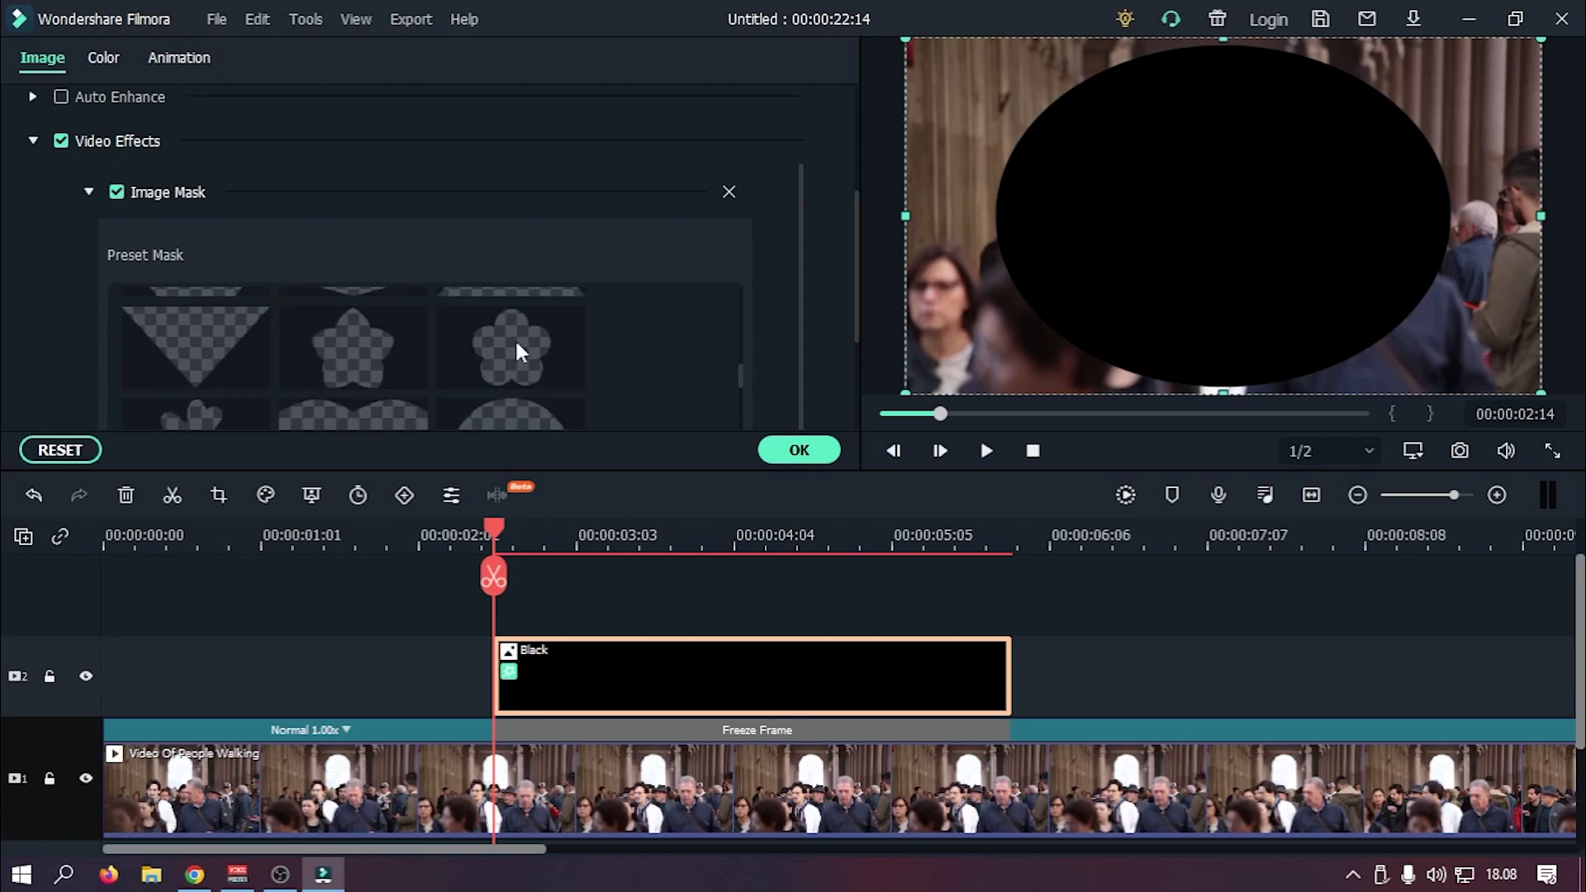
{"action": "scroll", "coordinate": [513, 339], "scroll_direction": "down", "scroll_amount": 5}
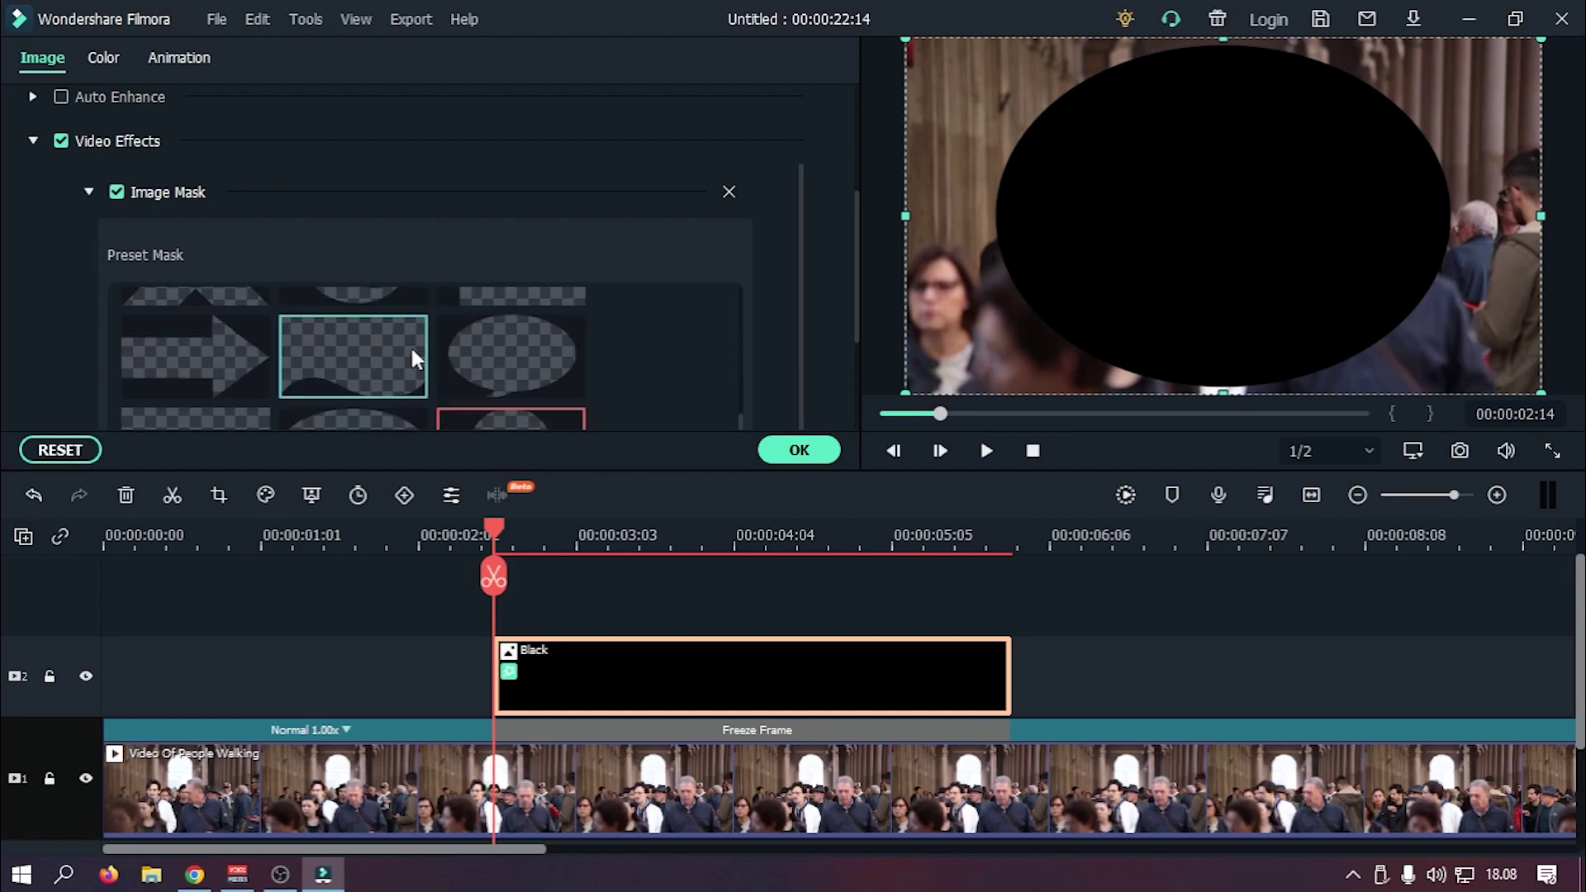
{"action": "scroll", "coordinate": [460, 358], "scroll_direction": "up", "scroll_amount": 1}
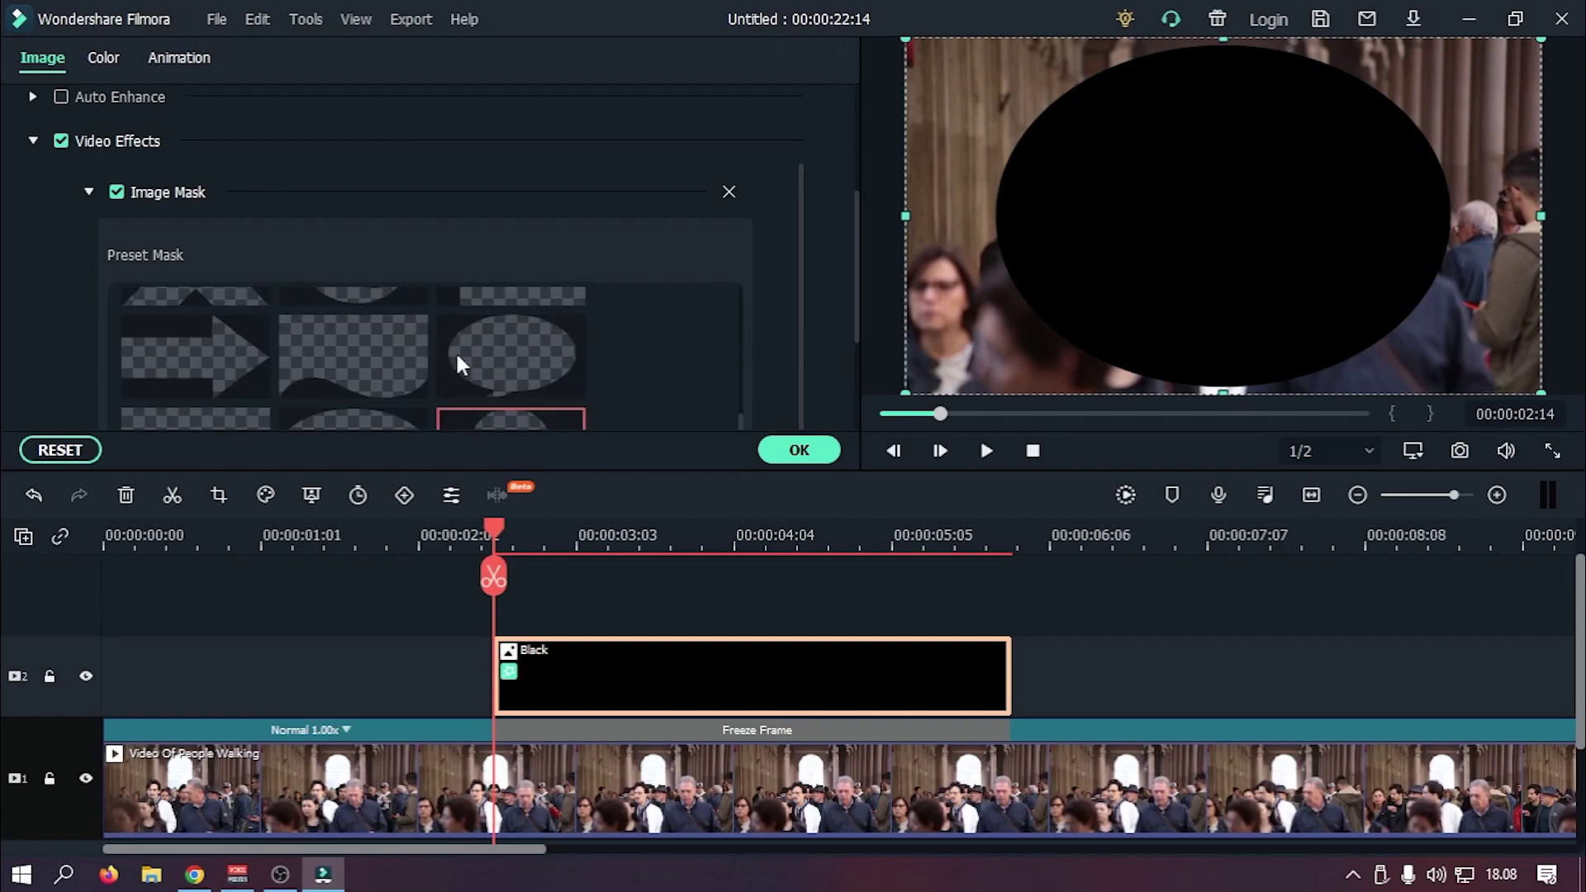
{"action": "scroll", "coordinate": [507, 386], "scroll_direction": "down", "scroll_amount": 1}
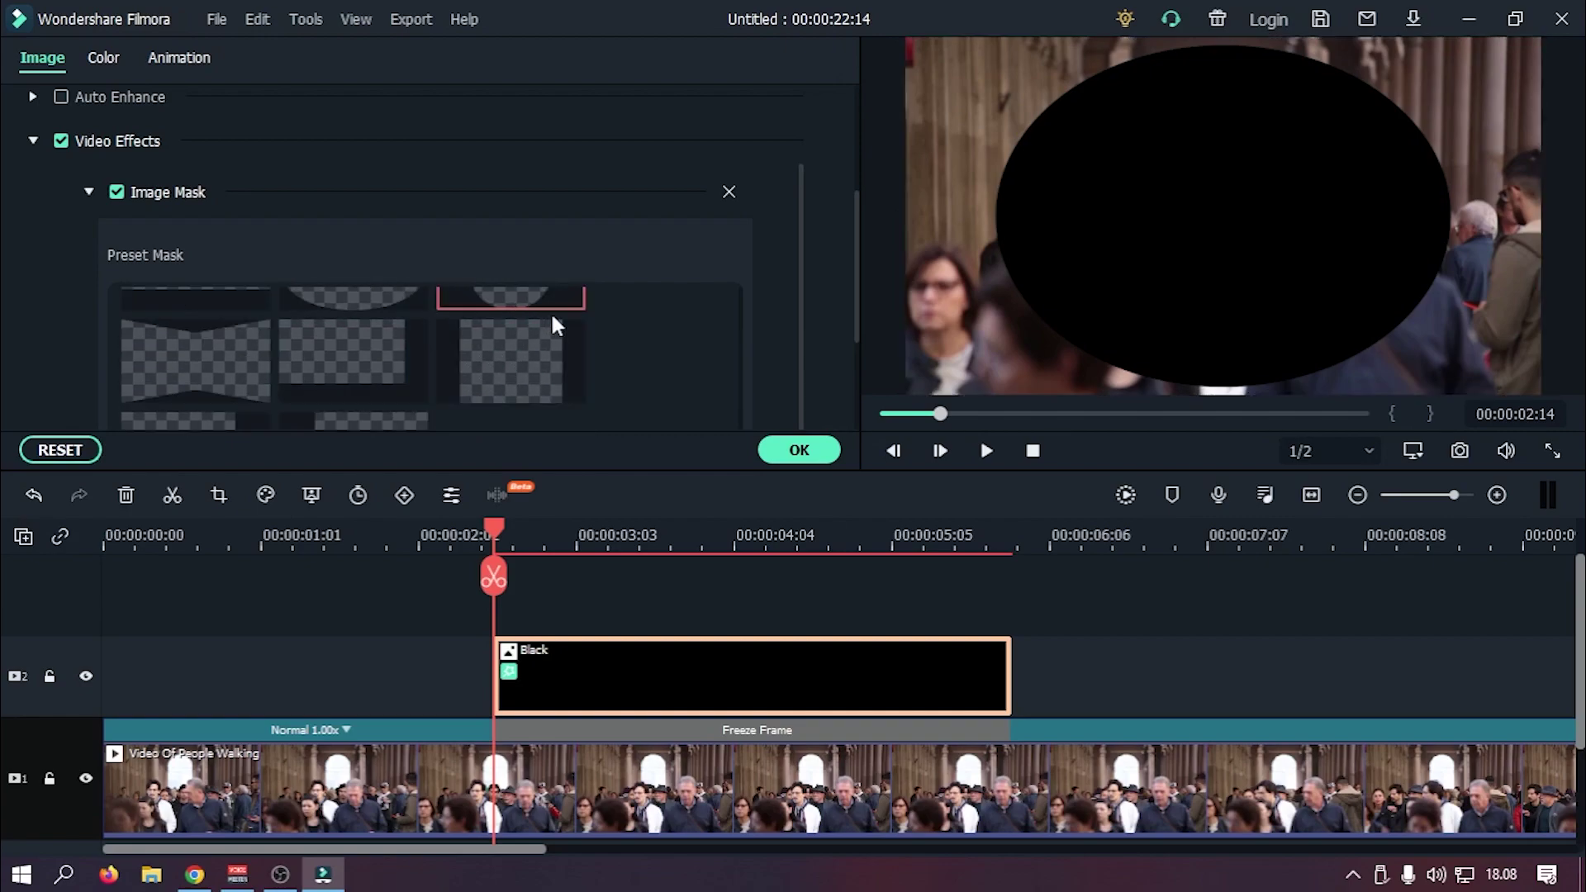
{"action": "scroll", "coordinate": [549, 322], "scroll_direction": "up", "scroll_amount": 1}
{"action": "scroll", "coordinate": [607, 324], "scroll_direction": "down", "scroll_amount": 1}
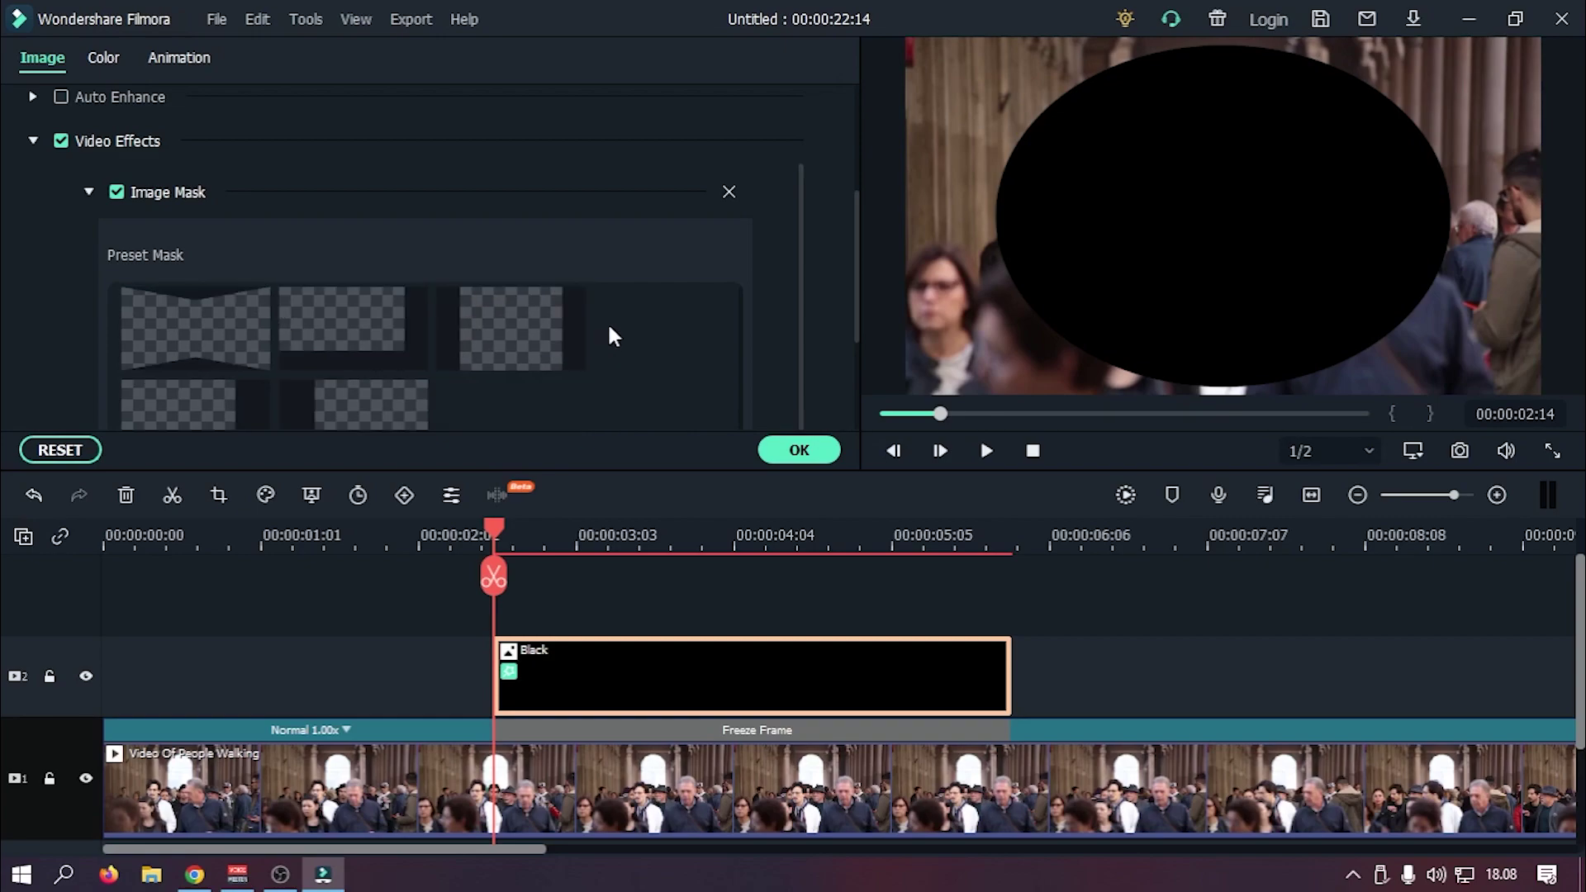
Step: Enable Invert Mask for the Black clip's elliptical image mask
{"action": "scroll", "coordinate": [828, 283], "scroll_direction": "down", "scroll_amount": 2}
{"action": "scroll", "coordinate": [830, 278], "scroll_direction": "down", "scroll_amount": 1}
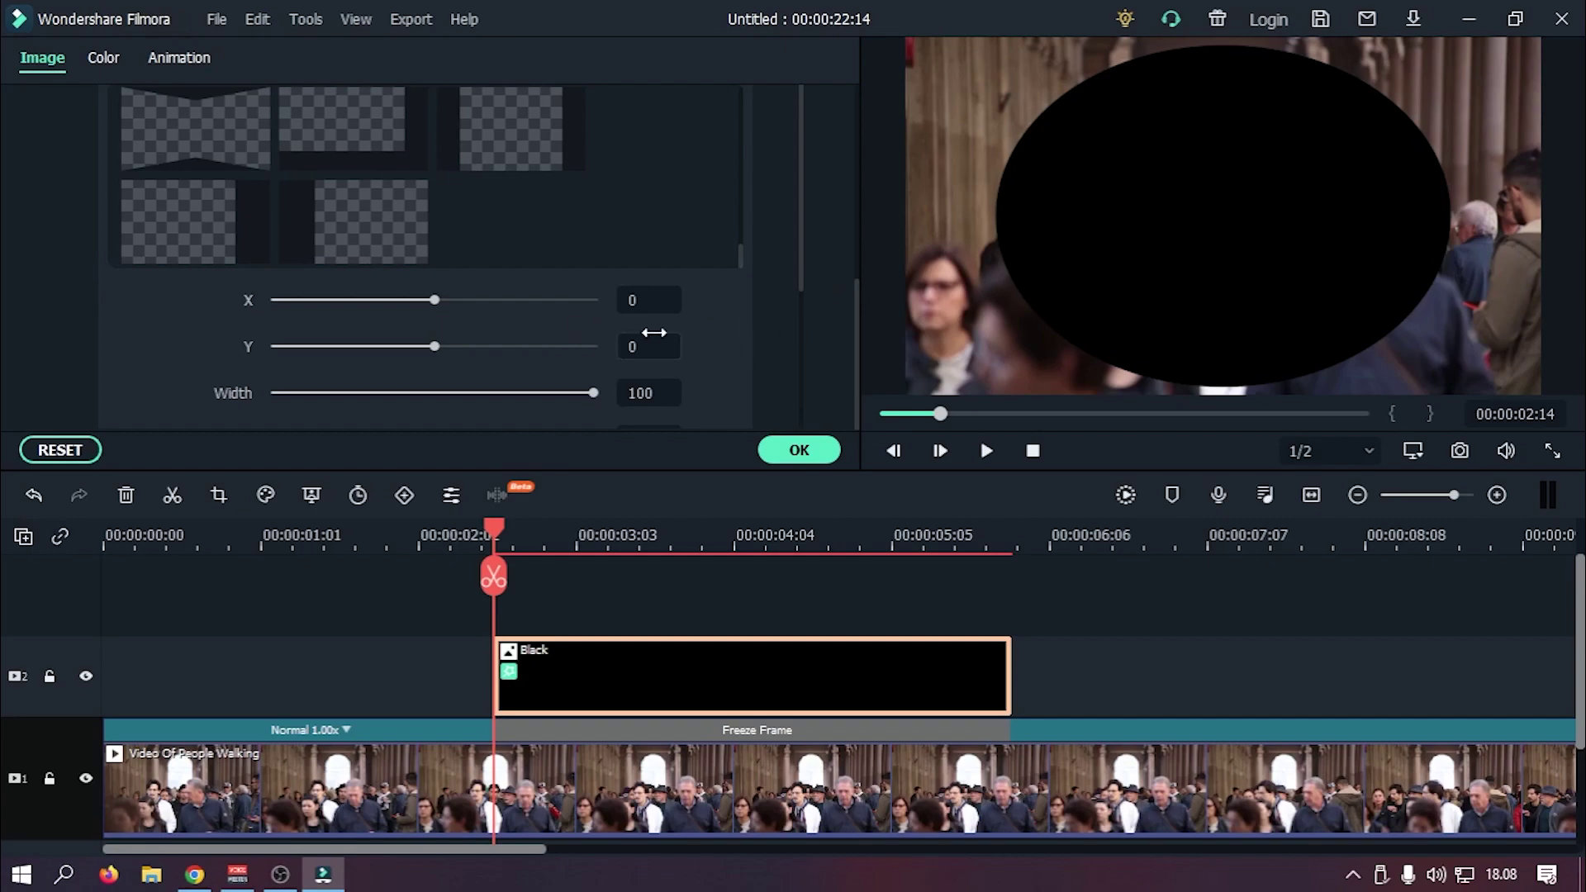
{"action": "left_click_drag", "start_coordinate": [801, 266], "coordinate": [789, 395]}
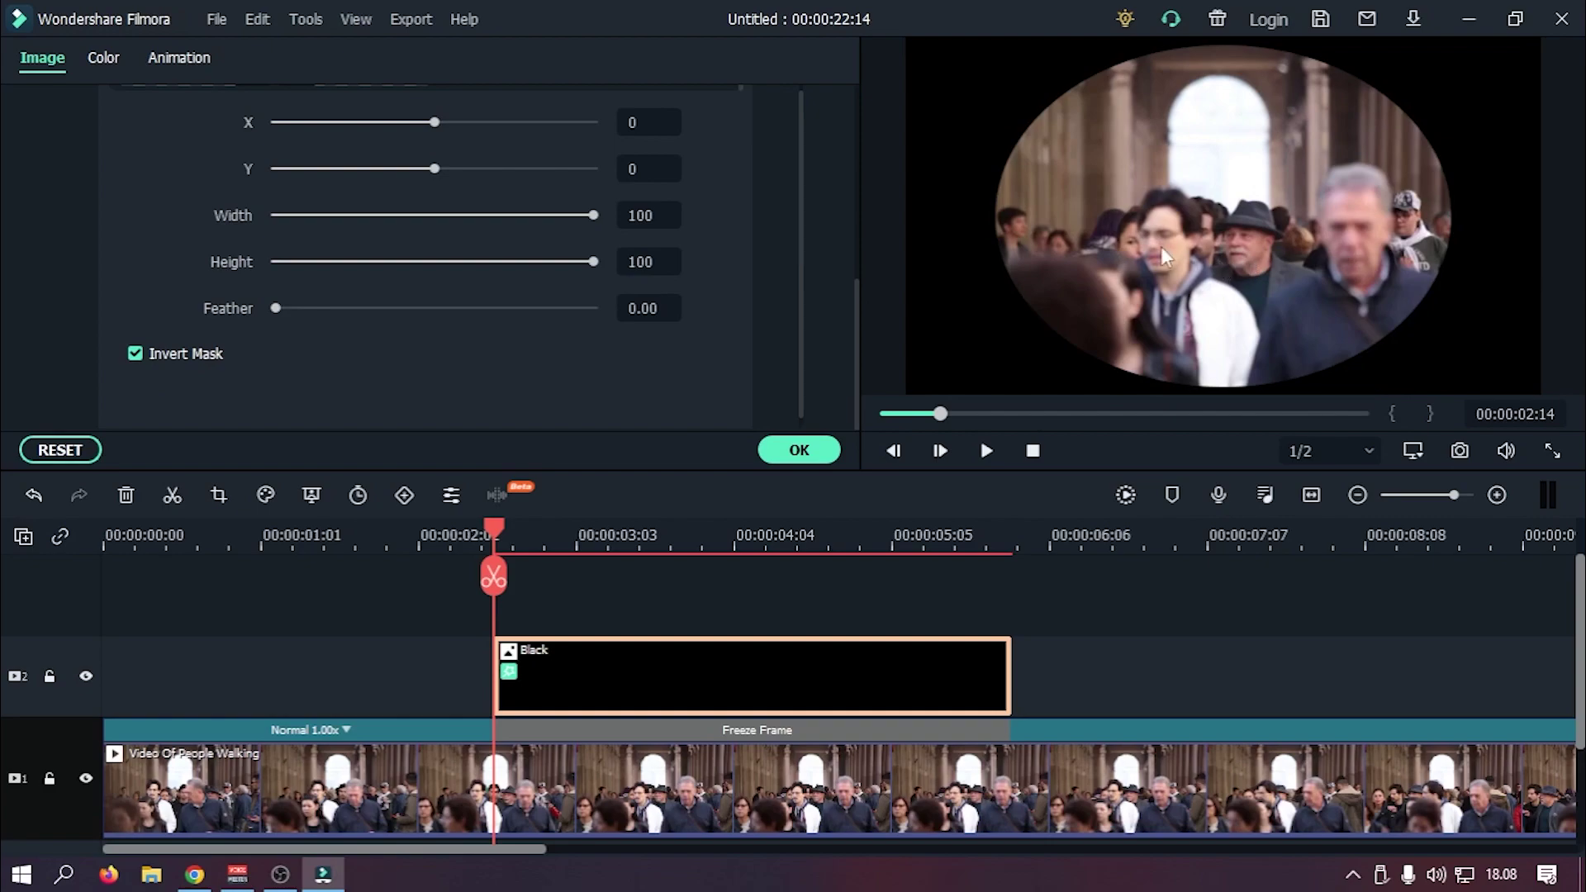
Step: Shift the inverted mask horizontally by setting its X position to 14
{"action": "scroll", "coordinate": [452, 380], "scroll_direction": "up", "scroll_amount": 2}
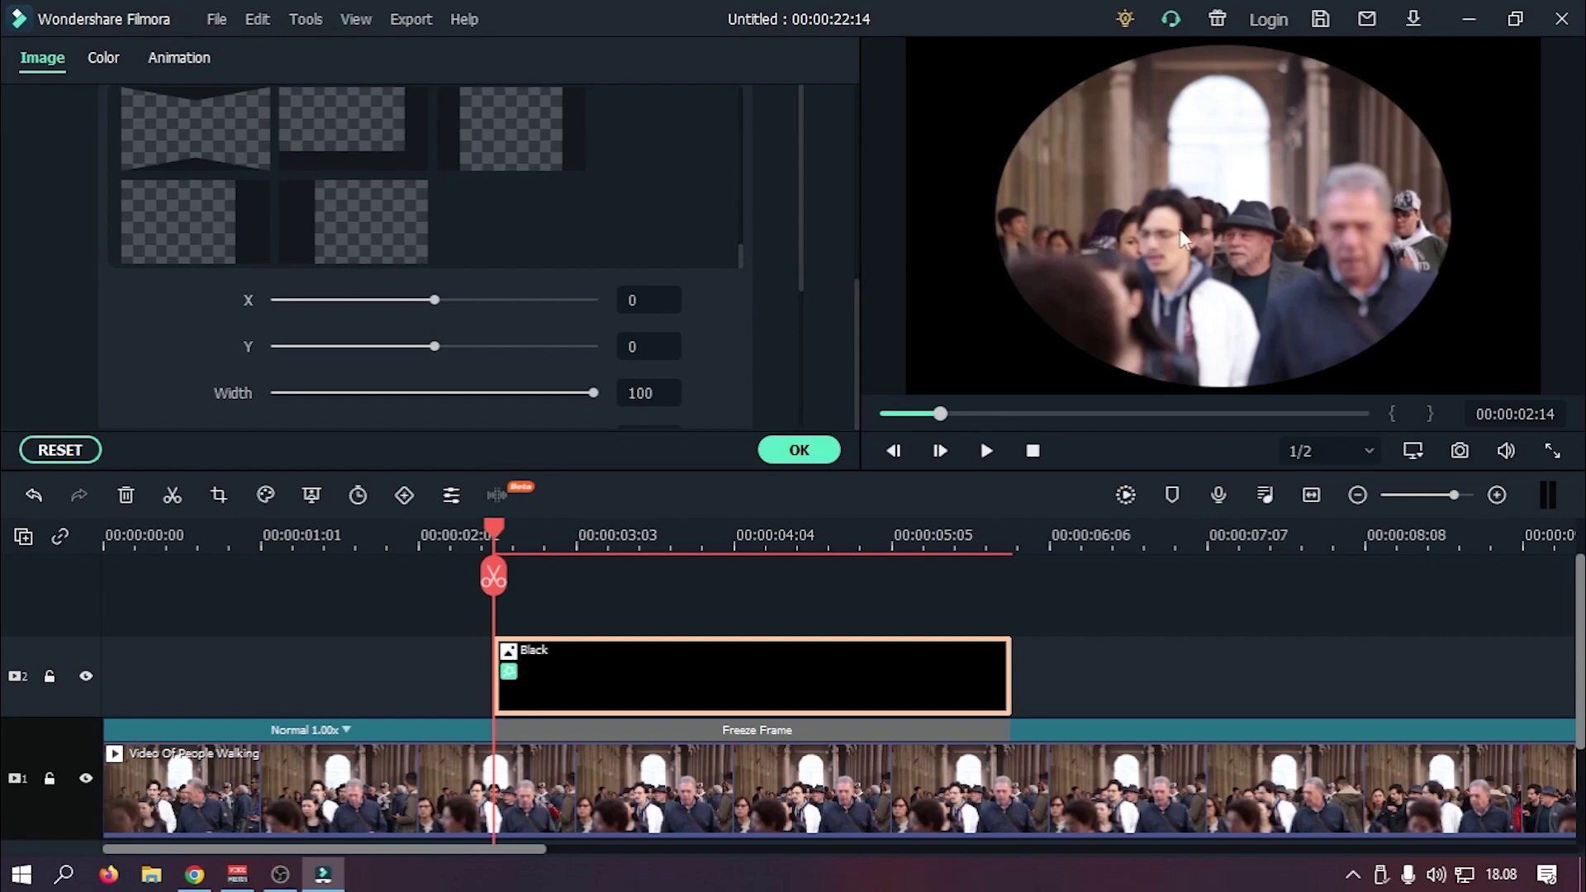
{"action": "scroll", "coordinate": [512, 337], "scroll_direction": "down", "scroll_amount": 2}
{"action": "scroll", "coordinate": [468, 337], "scroll_direction": "up", "scroll_amount": 2}
{"action": "left_click_drag", "start_coordinate": [435, 301], "coordinate": [426, 360]}
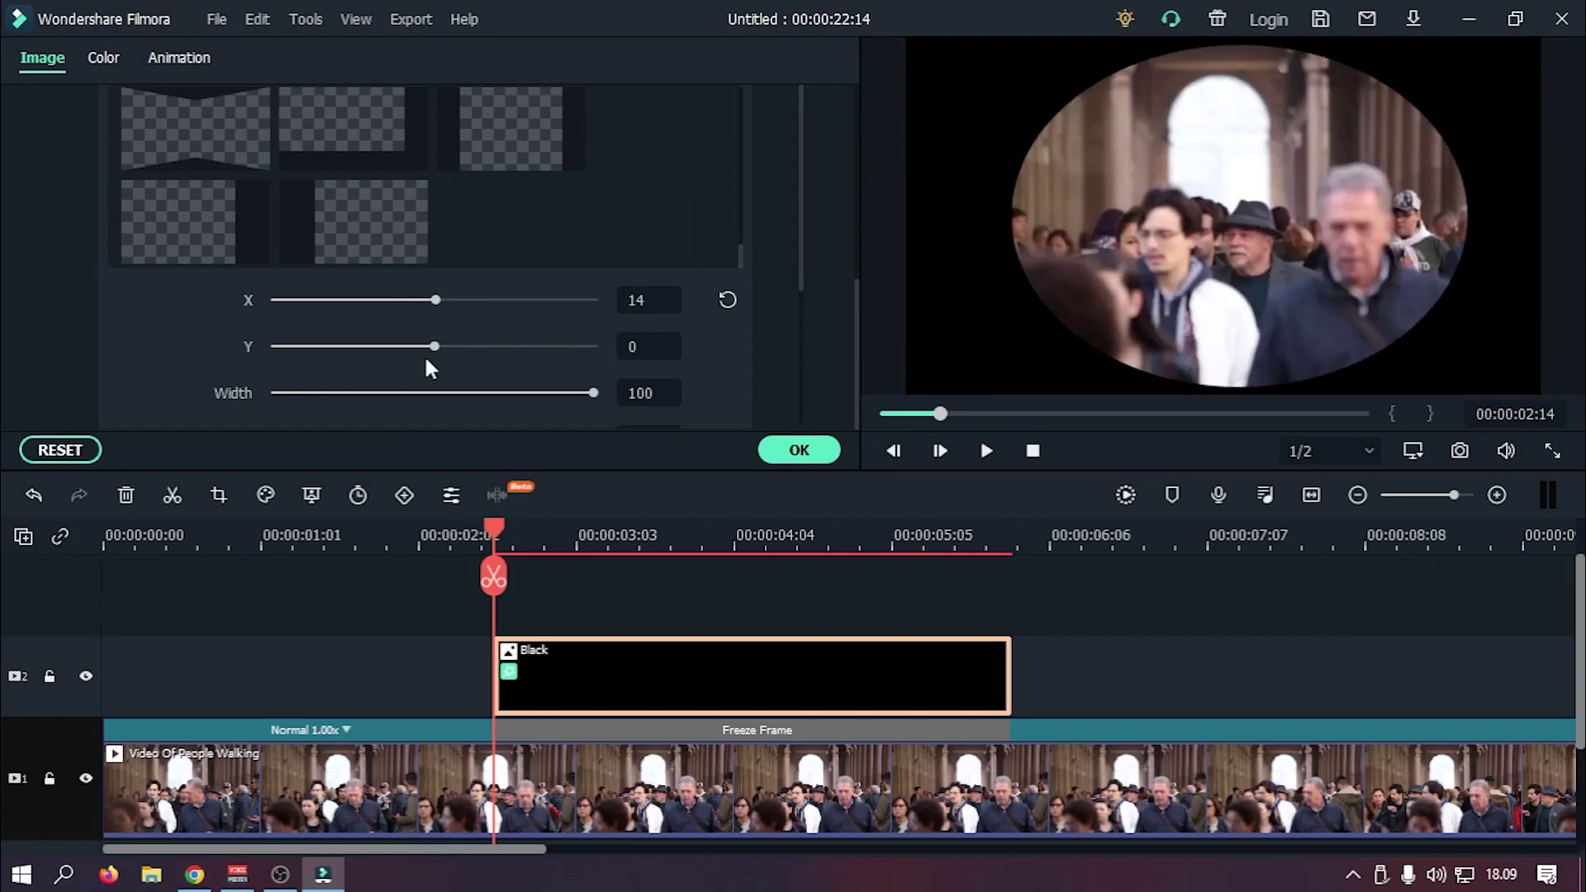
{"action": "scroll", "coordinate": [443, 337], "scroll_direction": "down", "scroll_amount": 2}
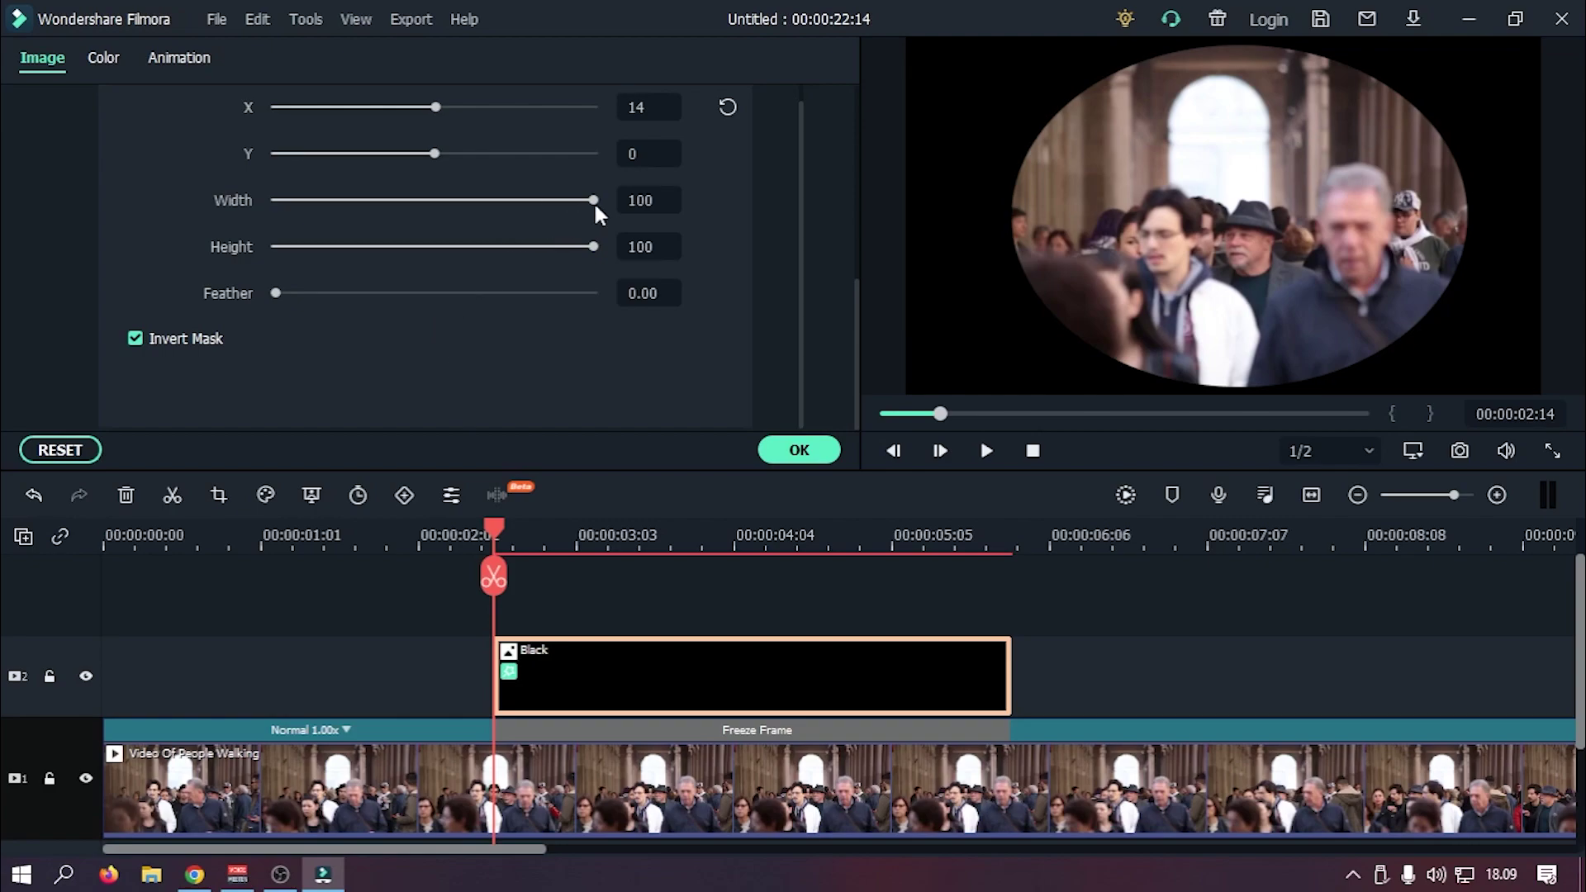
Step: Shrink the Black clip's inverted elliptical mask to a width of 21 and a height of 27
{"action": "scroll", "coordinate": [595, 213], "scroll_direction": "up", "scroll_amount": 2}
{"action": "scroll", "coordinate": [548, 369], "scroll_direction": "down", "scroll_amount": 2}
{"action": "left_click_drag", "start_coordinate": [593, 200], "coordinate": [467, 201]}
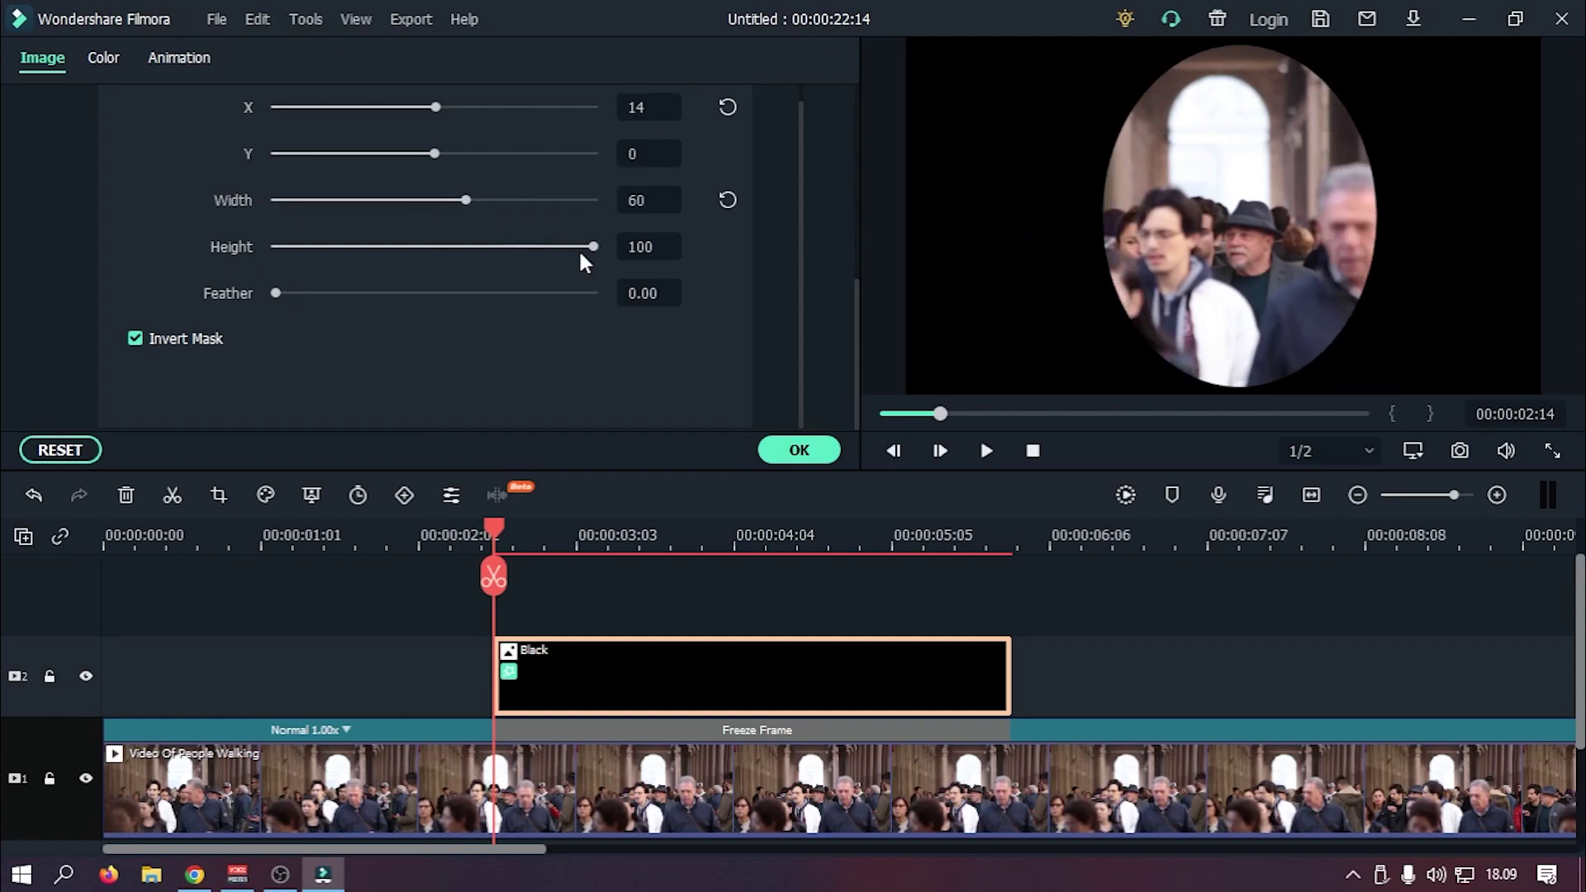
{"action": "left_click_drag", "start_coordinate": [593, 247], "coordinate": [339, 207]}
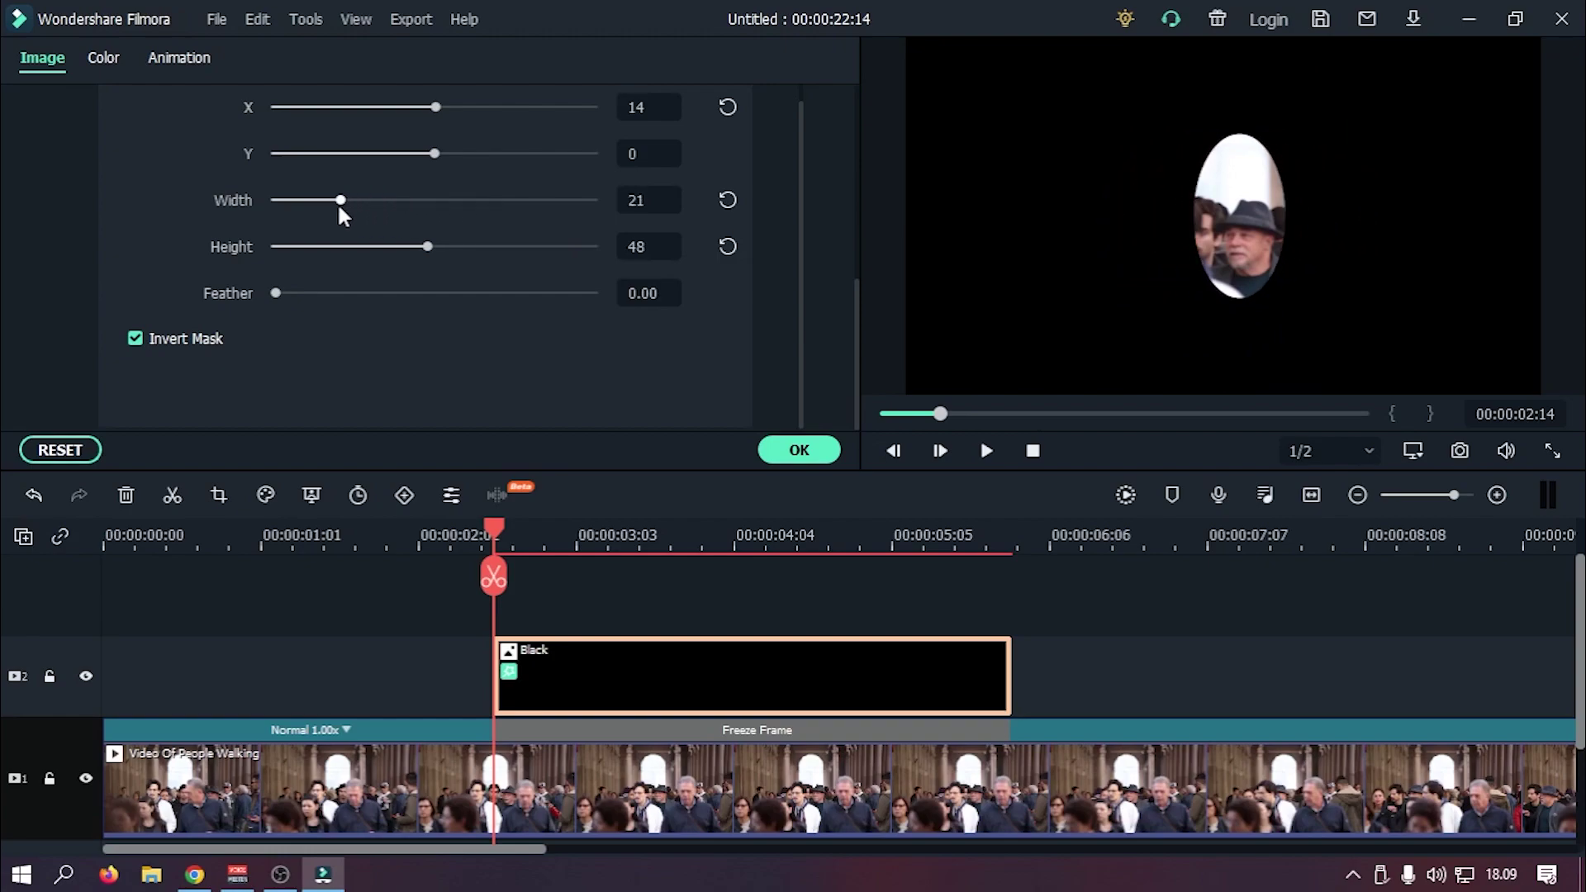
{"action": "left_click_drag", "start_coordinate": [429, 246], "coordinate": [364, 246]}
Step: Move the mask over the face of the man with glasses by setting X to -51 and Y to -14
{"action": "scroll", "coordinate": [365, 210], "scroll_direction": "up", "scroll_amount": 2}
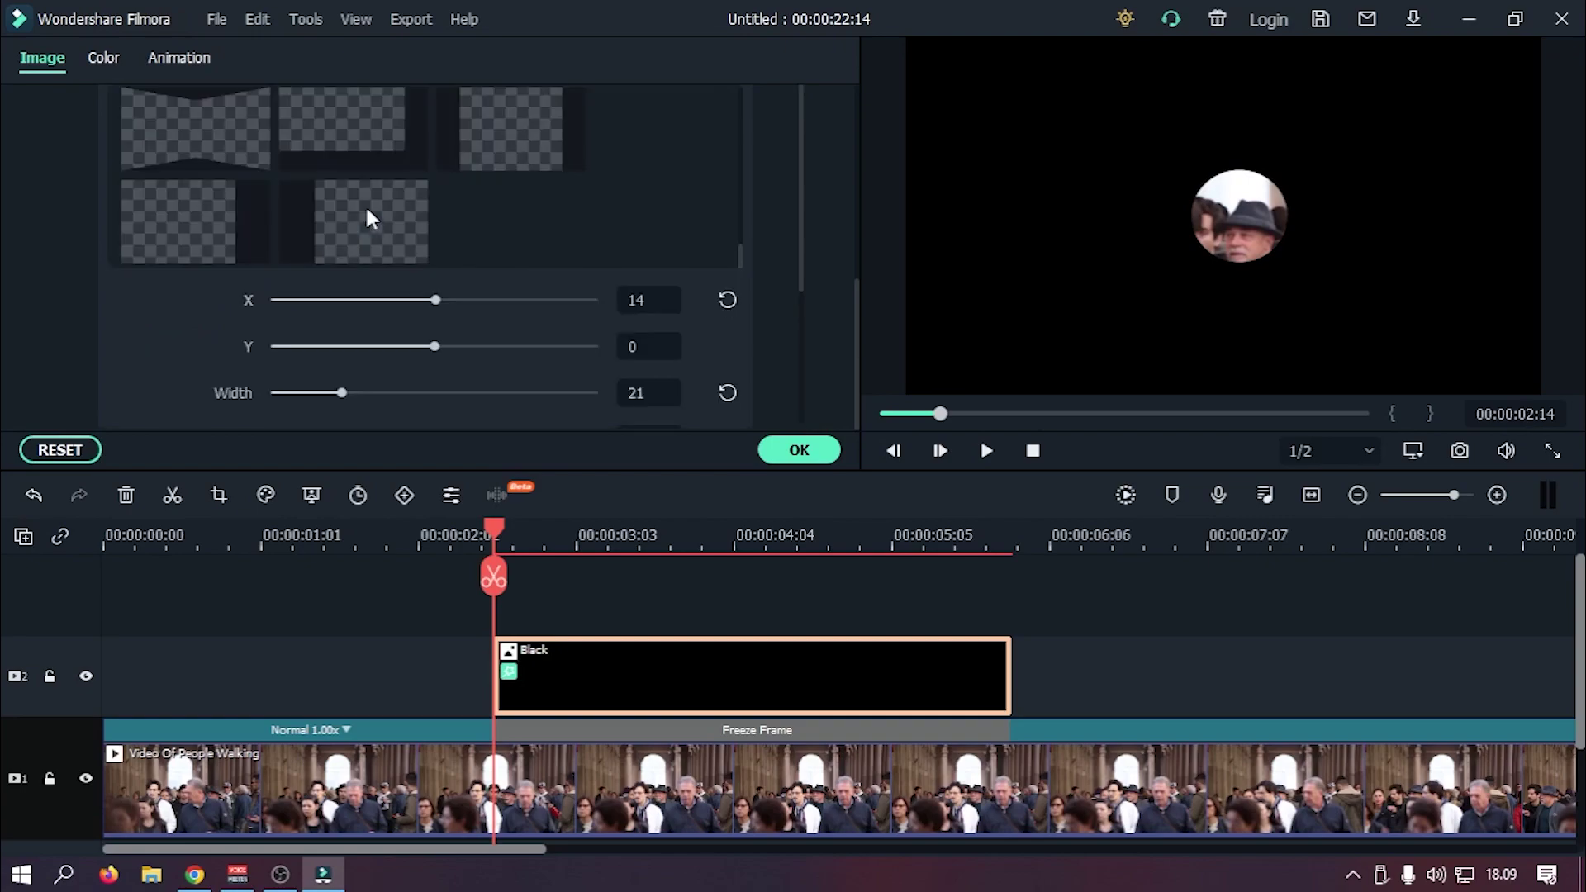
{"action": "left_click_drag", "start_coordinate": [436, 301], "coordinate": [435, 346]}
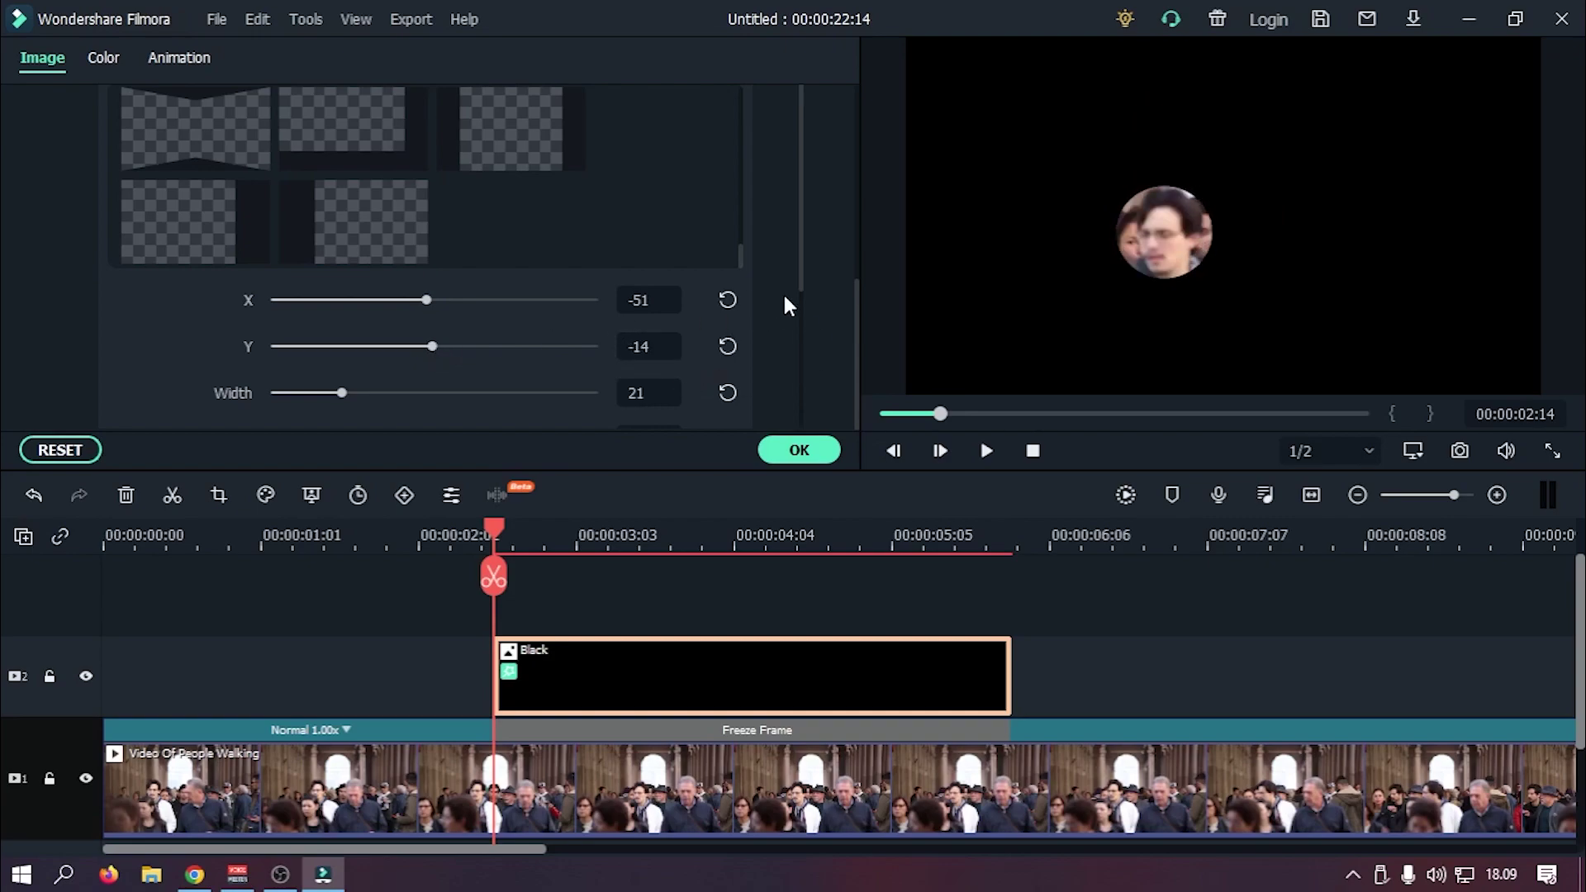
{"action": "scroll", "coordinate": [772, 262], "scroll_direction": "down", "scroll_amount": 2}
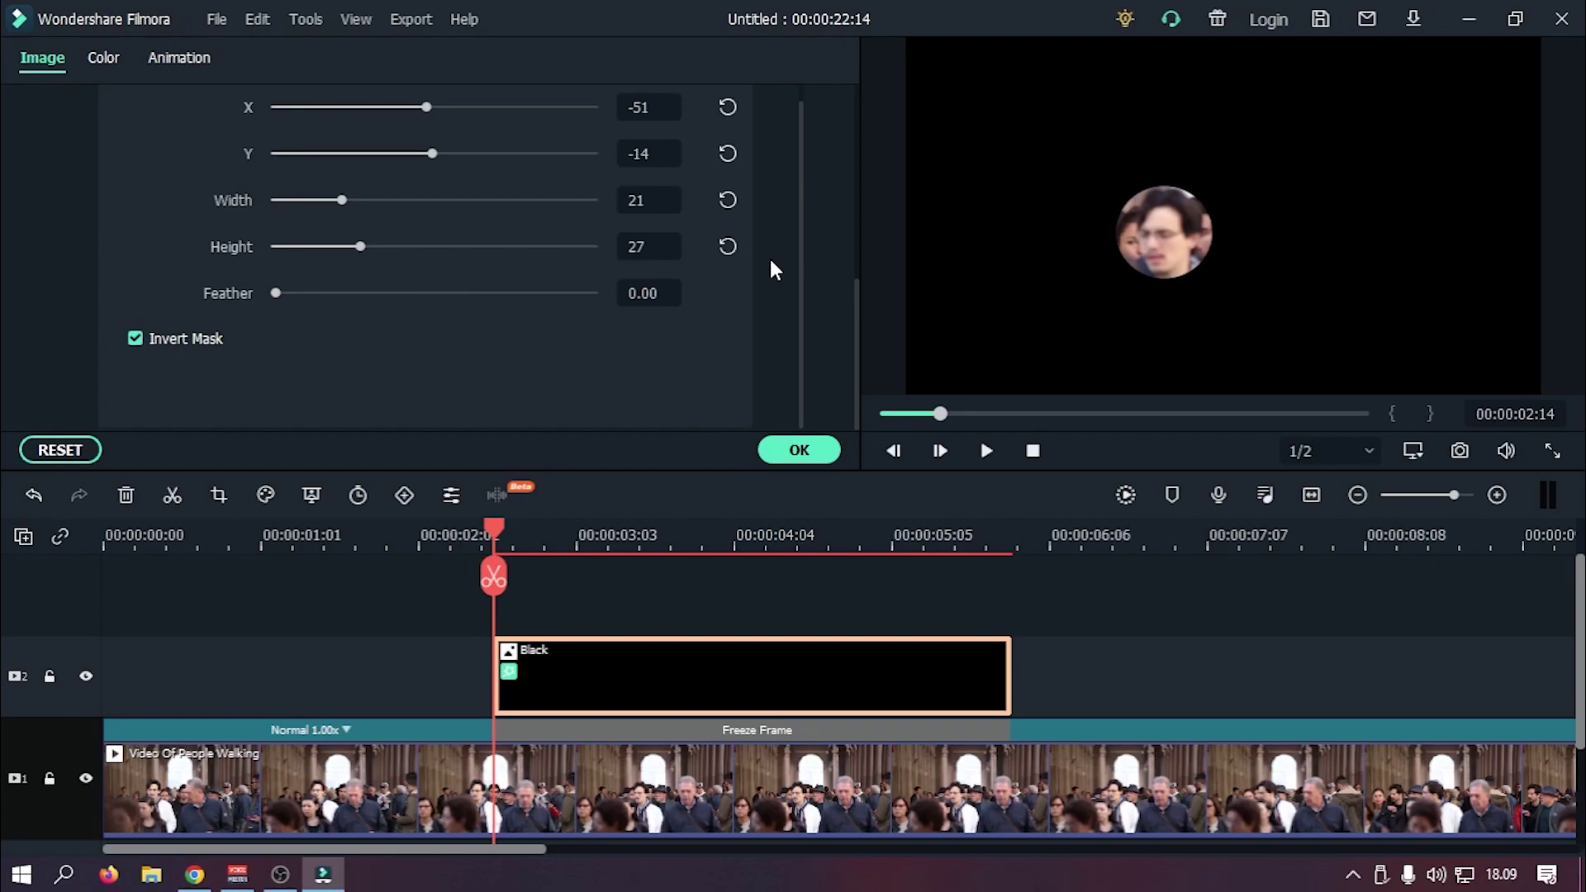
Step: Add custom animation keyframes to the Black clip at its start, 00:00:02:14, and at 00:00:03:00
{"action": "left_click", "coordinate": [172, 63]}
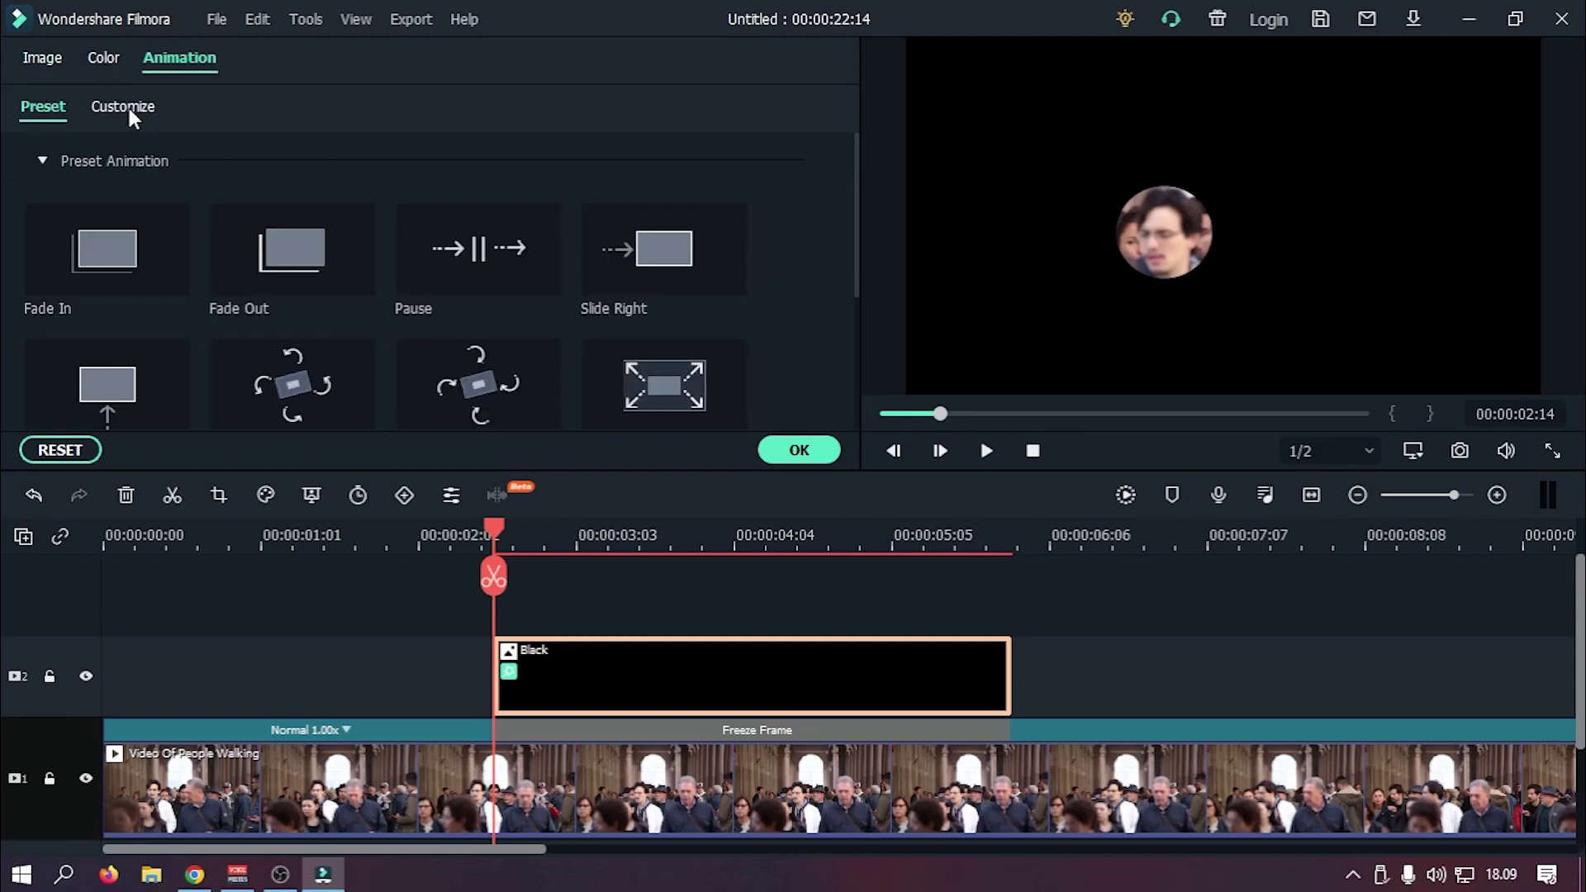
{"action": "left_click", "coordinate": [126, 107]}
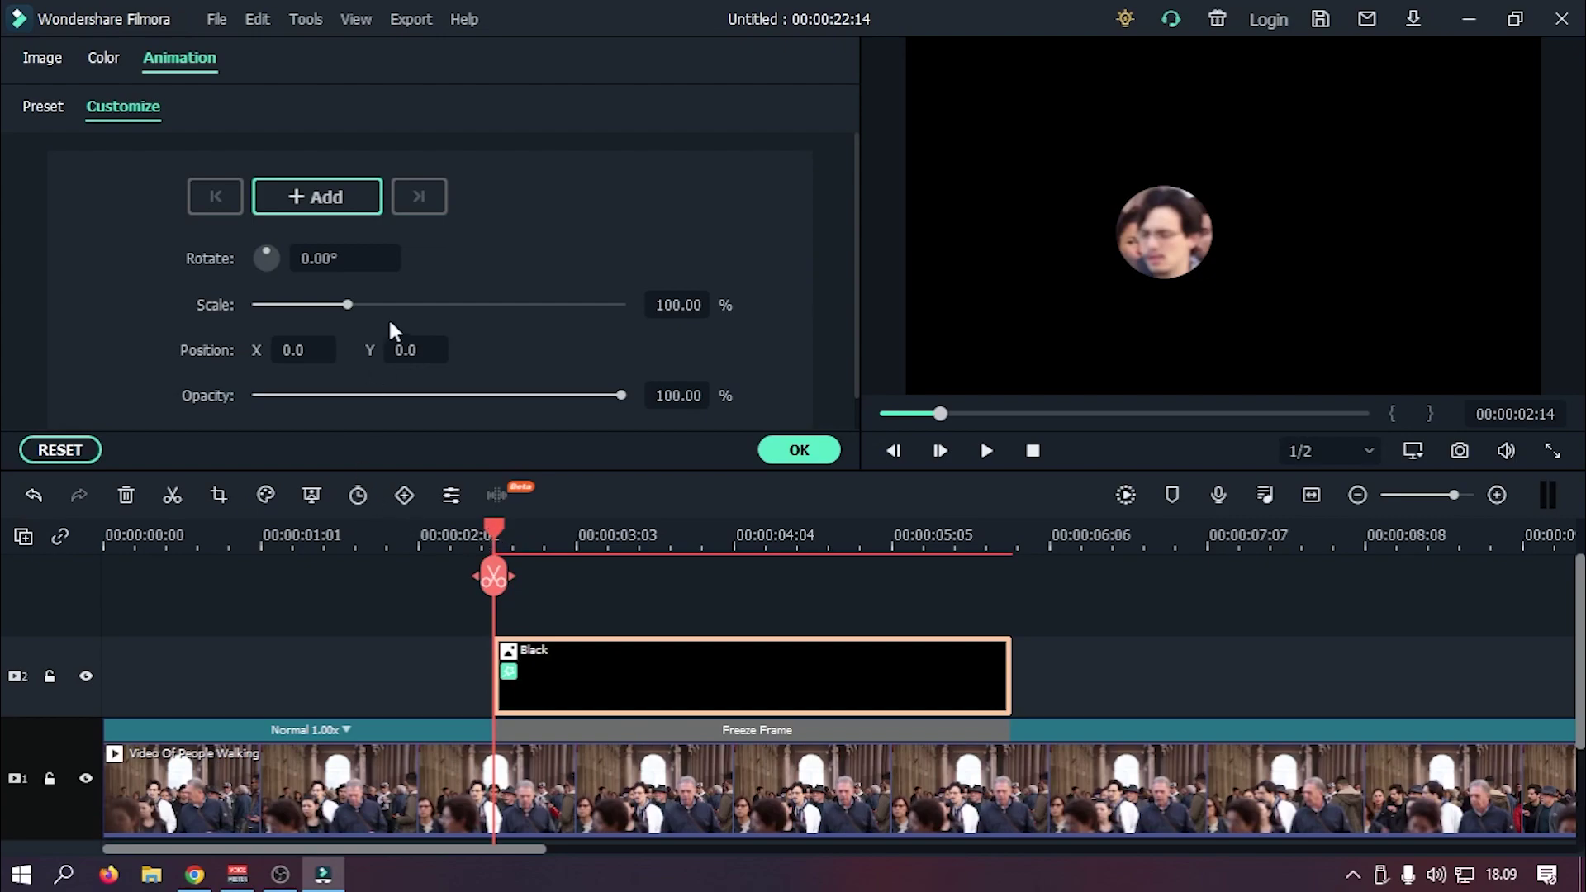
{"action": "left_click", "coordinate": [317, 200]}
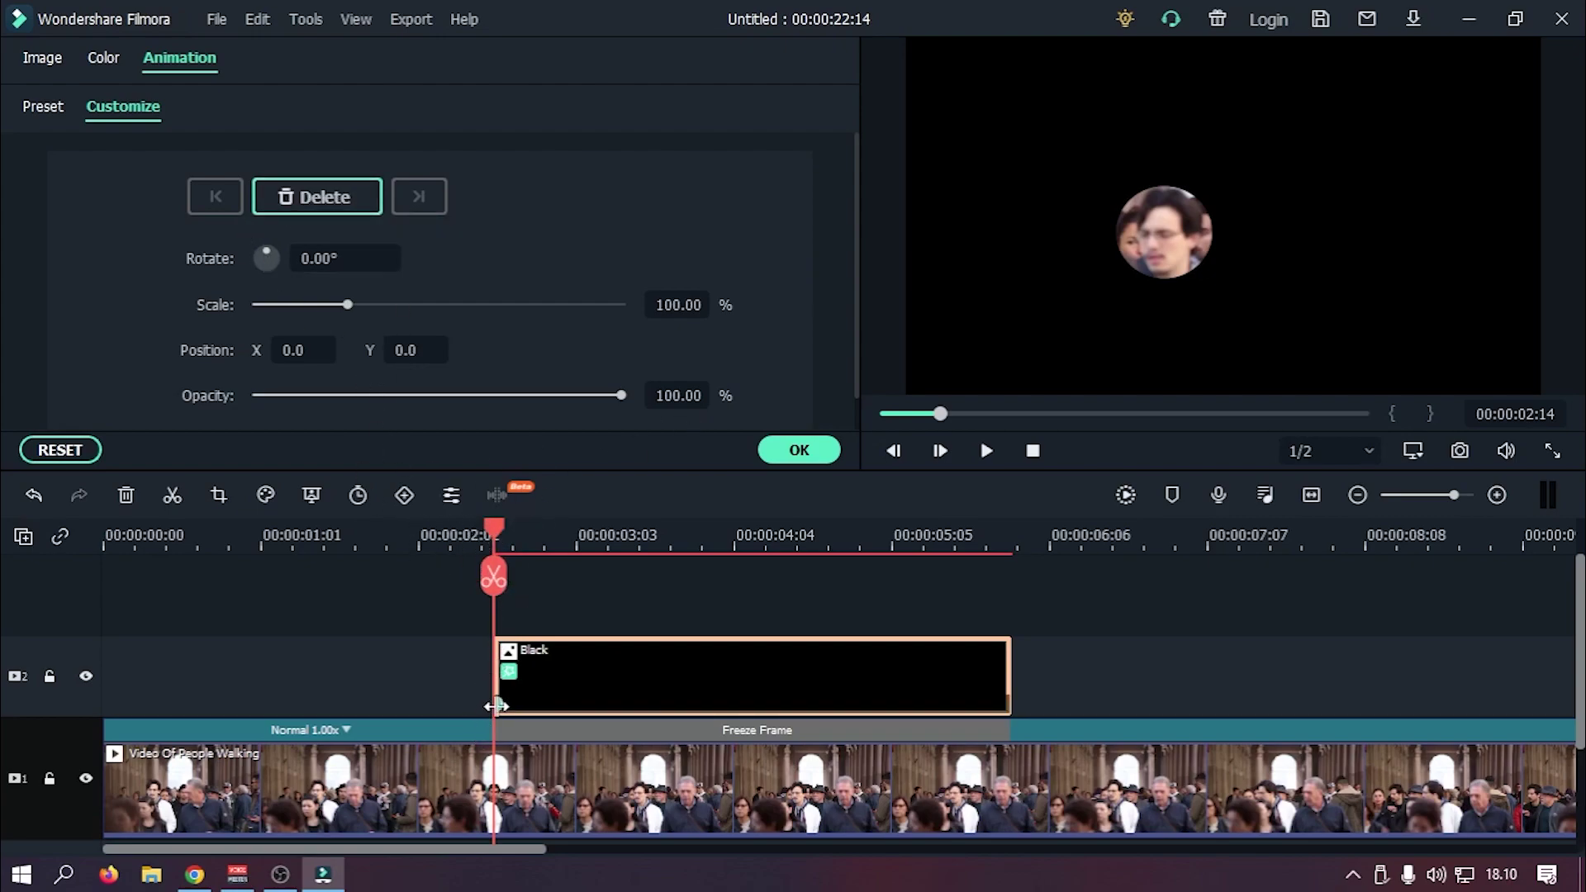
{"action": "left_click", "coordinate": [1499, 494]}
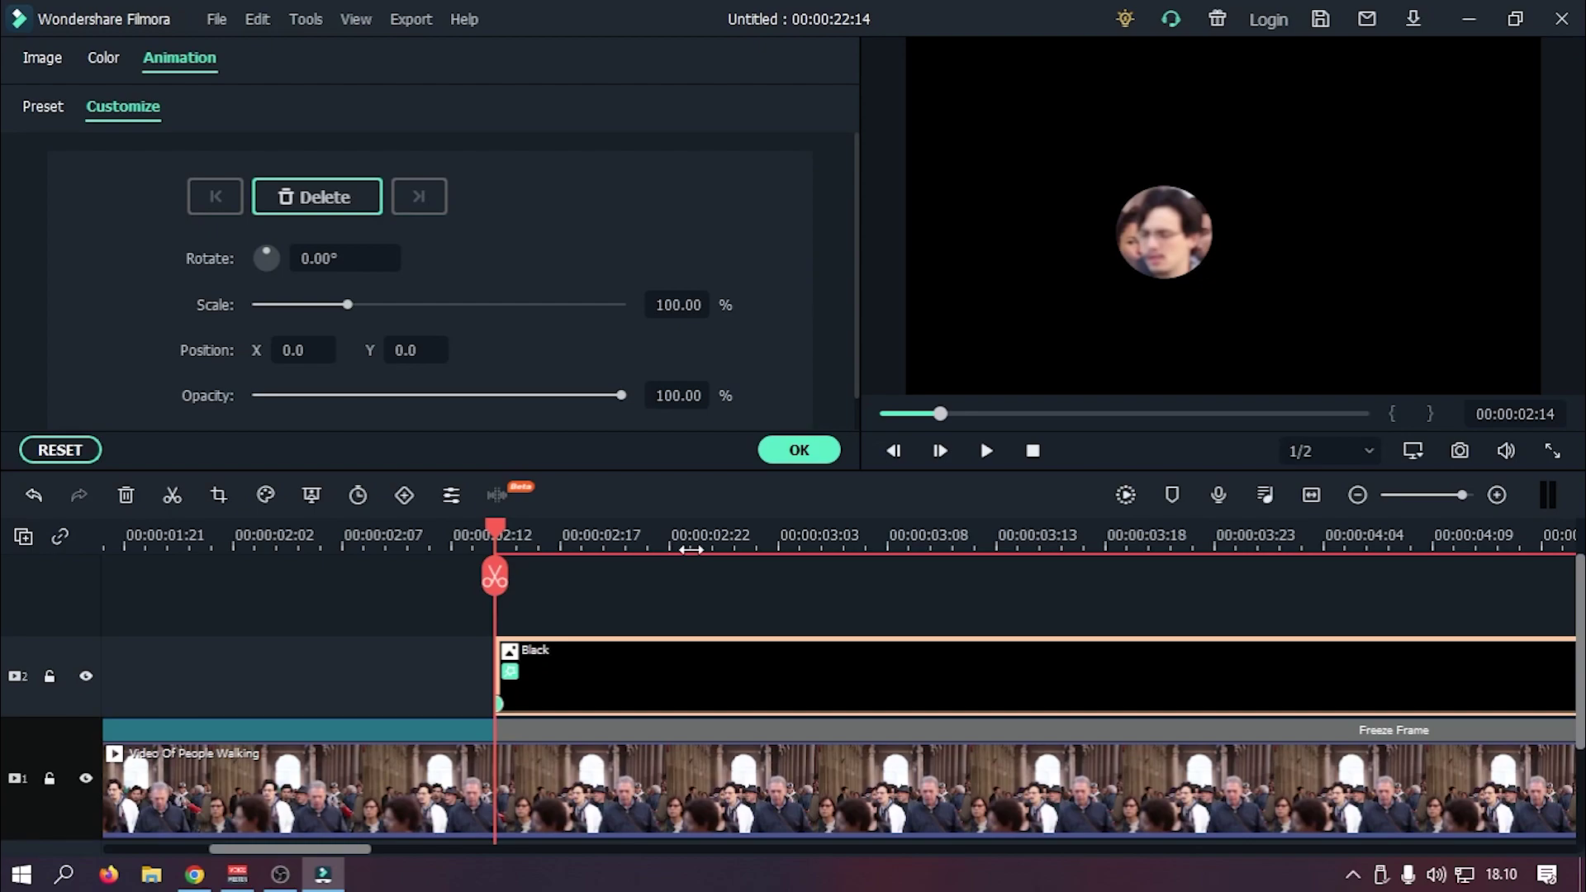
{"action": "key", "text": "space"}
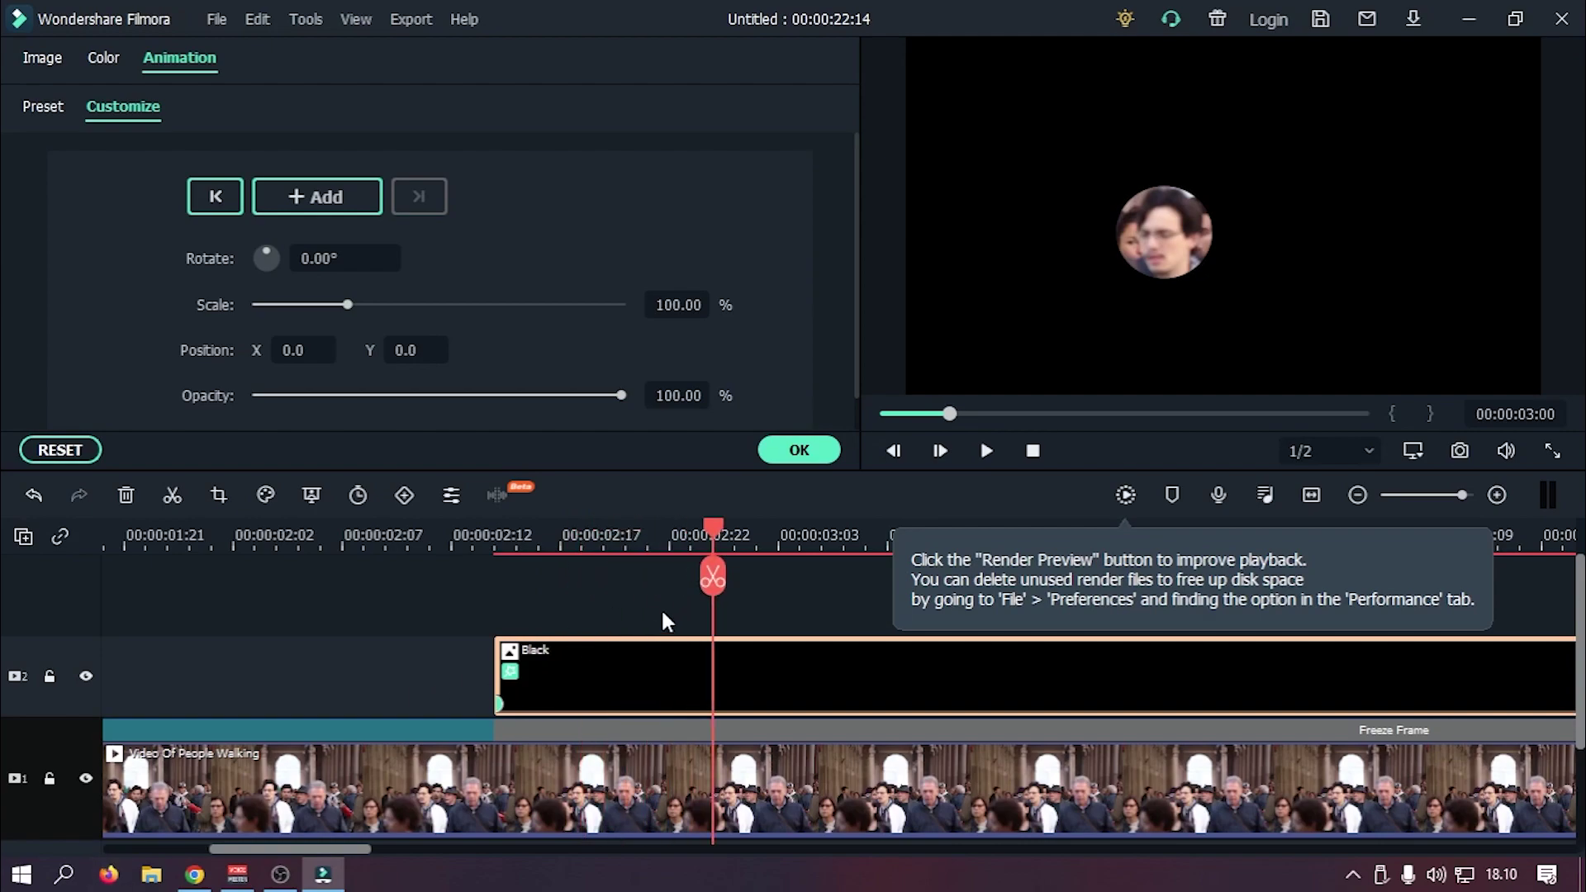
{"action": "left_click", "coordinate": [307, 203]}
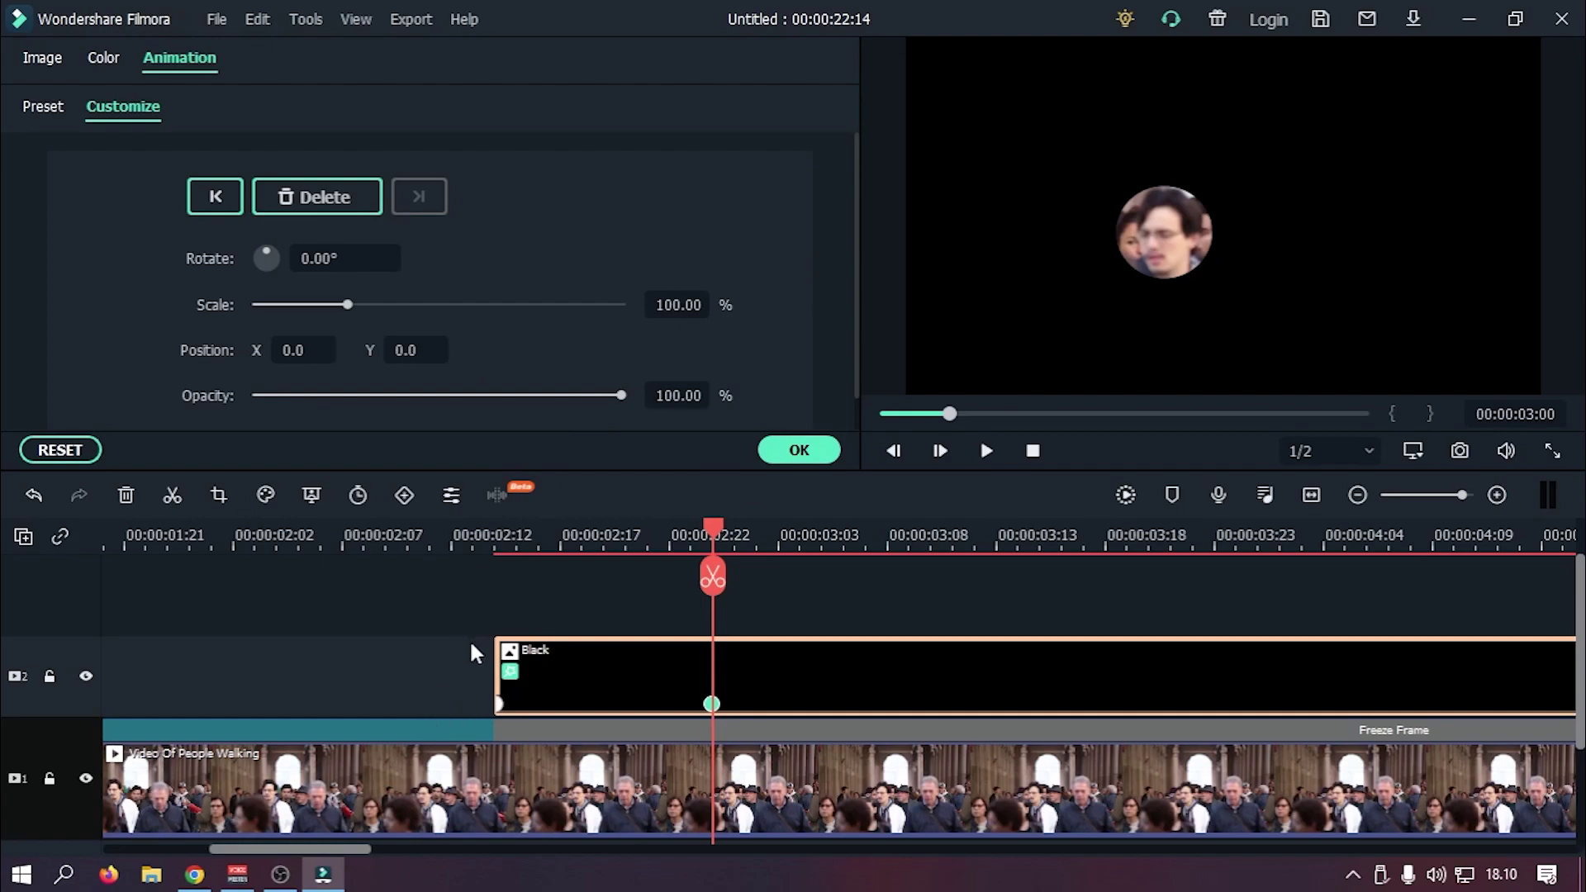
Step: Fade the Black clip in by setting opacity to 0% at the first keyframe and 70% at the second
{"action": "left_click", "coordinate": [215, 195]}
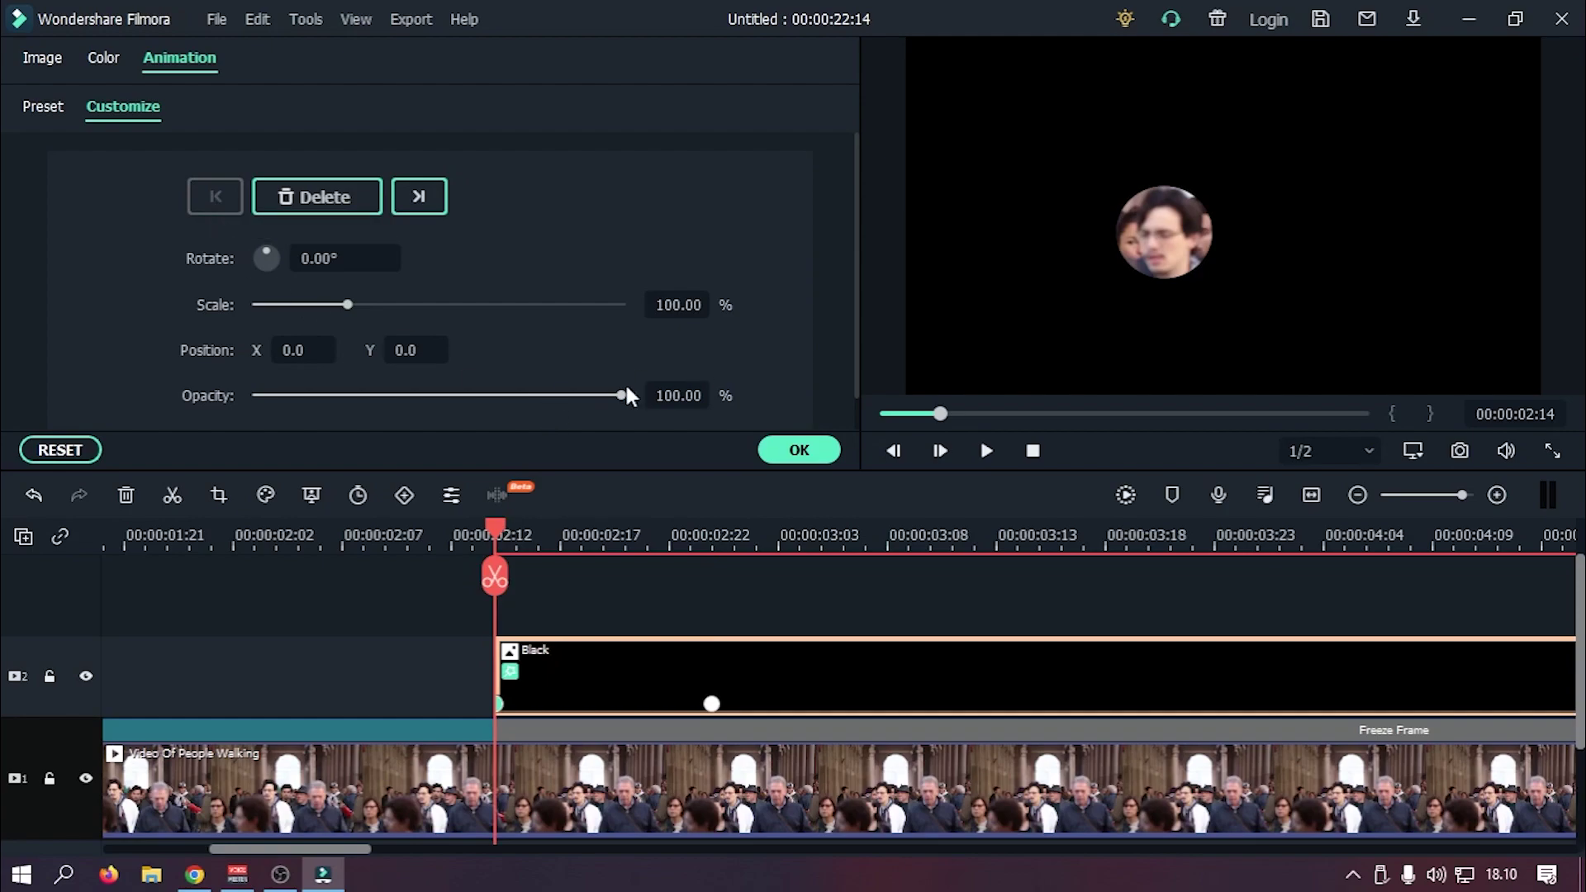
{"action": "left_click_drag", "start_coordinate": [621, 395], "coordinate": [212, 410]}
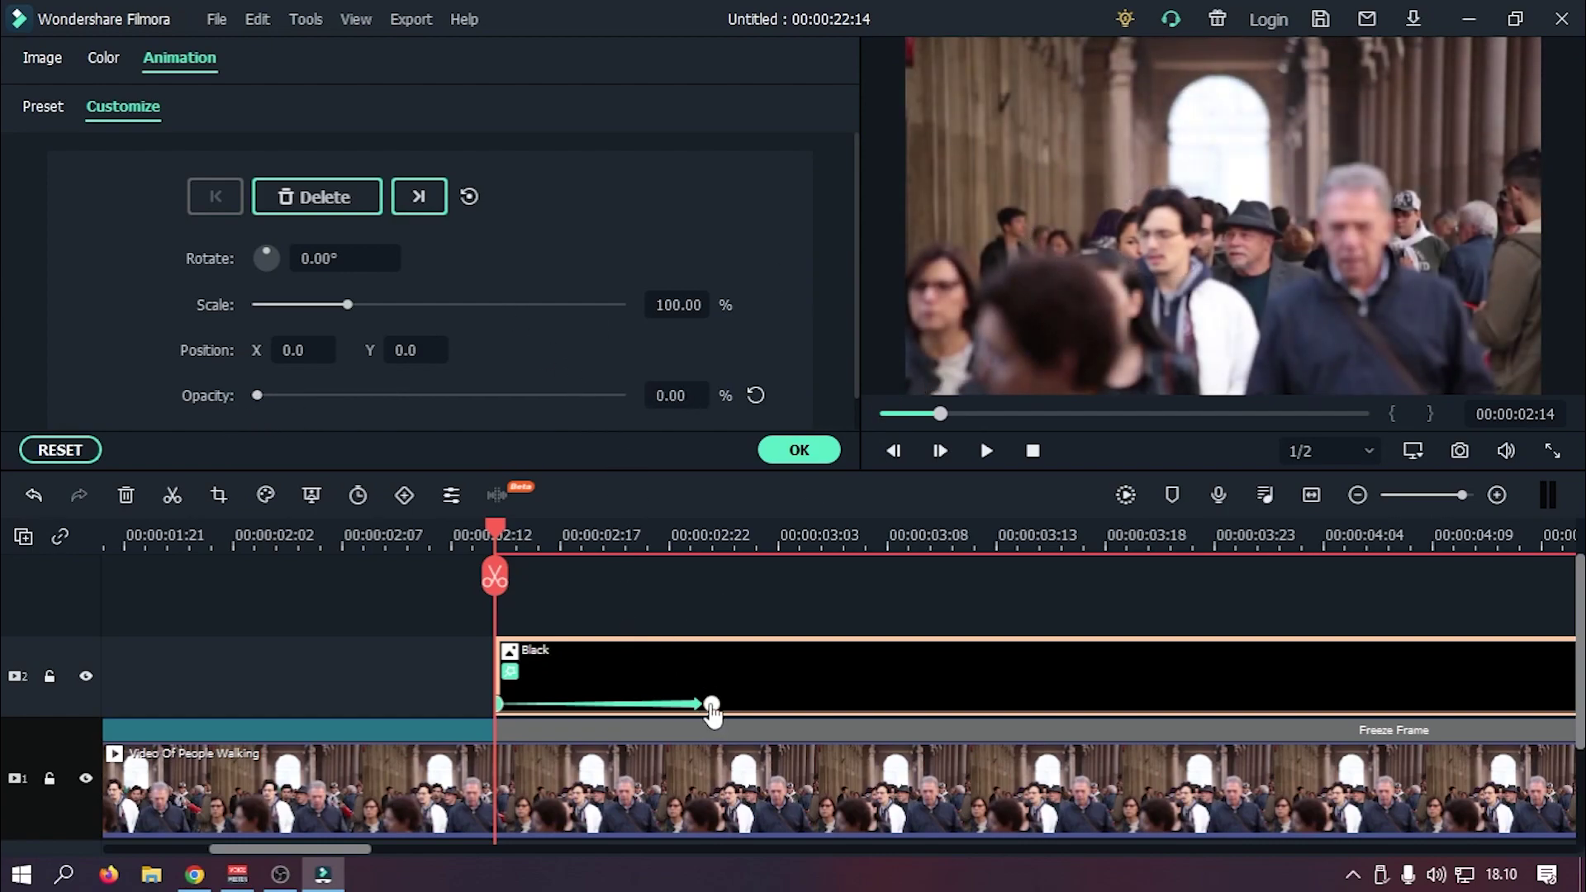
{"action": "left_click", "coordinate": [438, 196]}
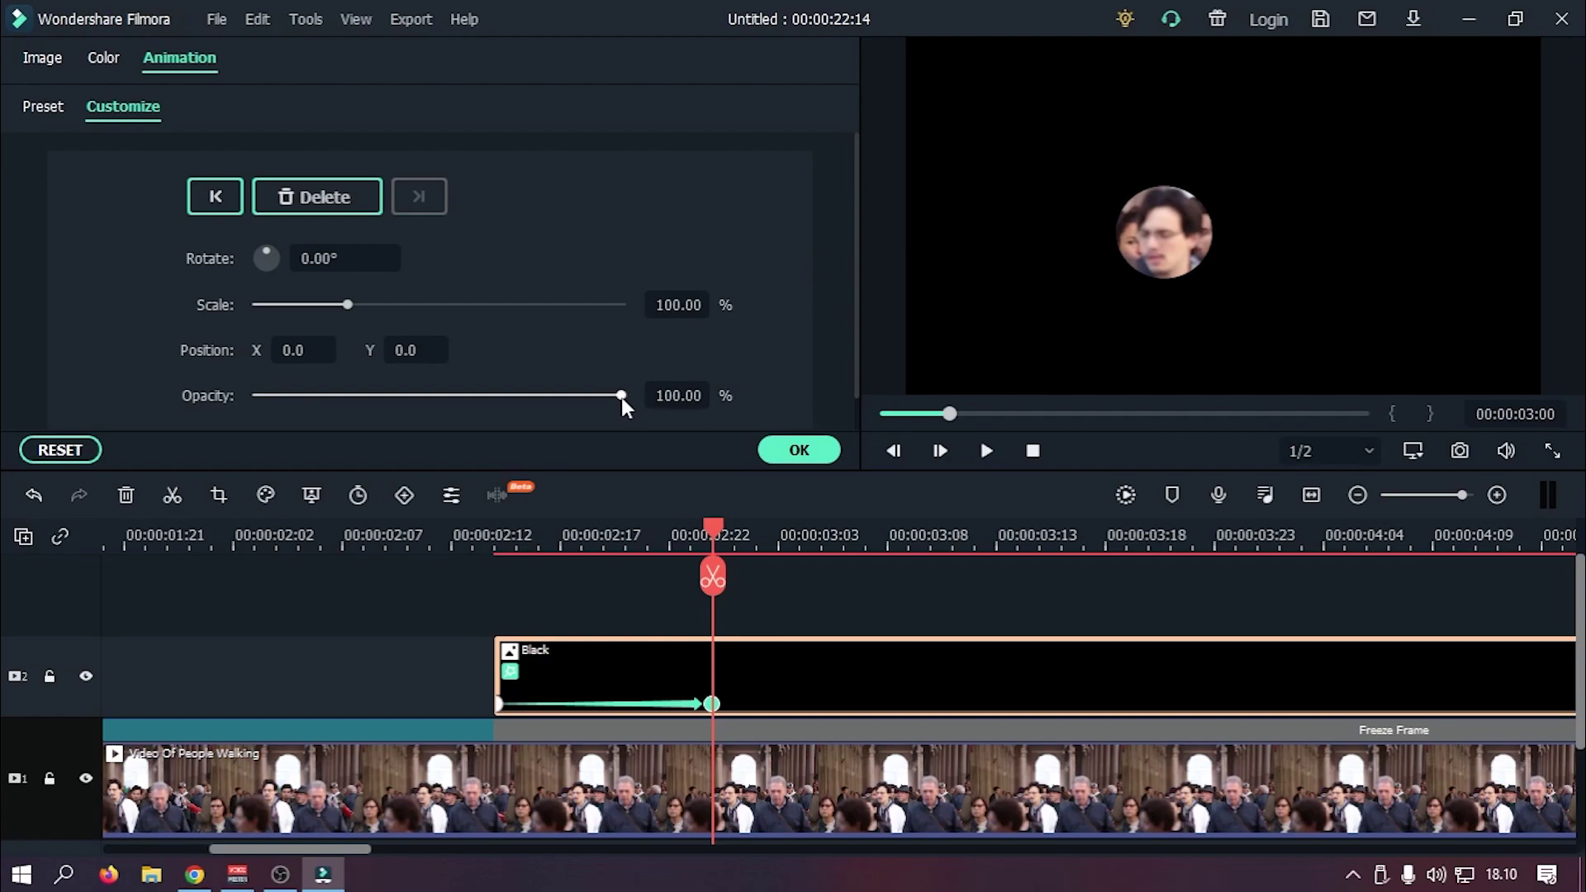
{"action": "double_click", "coordinate": [675, 396]}
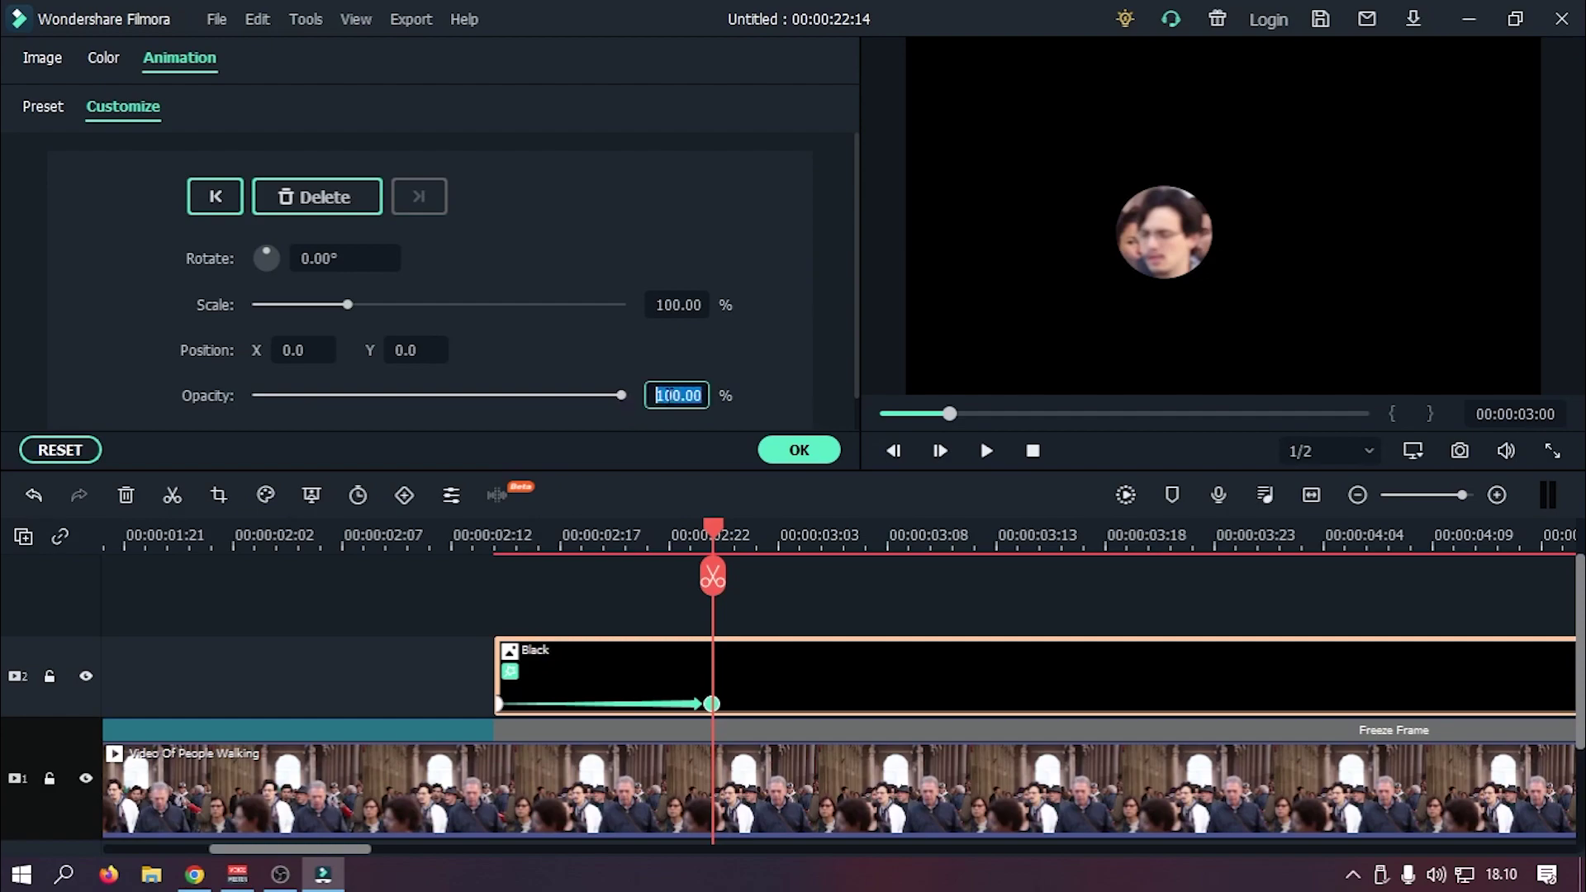
{"action": "type", "text": "70"}
{"action": "key", "text": "Return"}
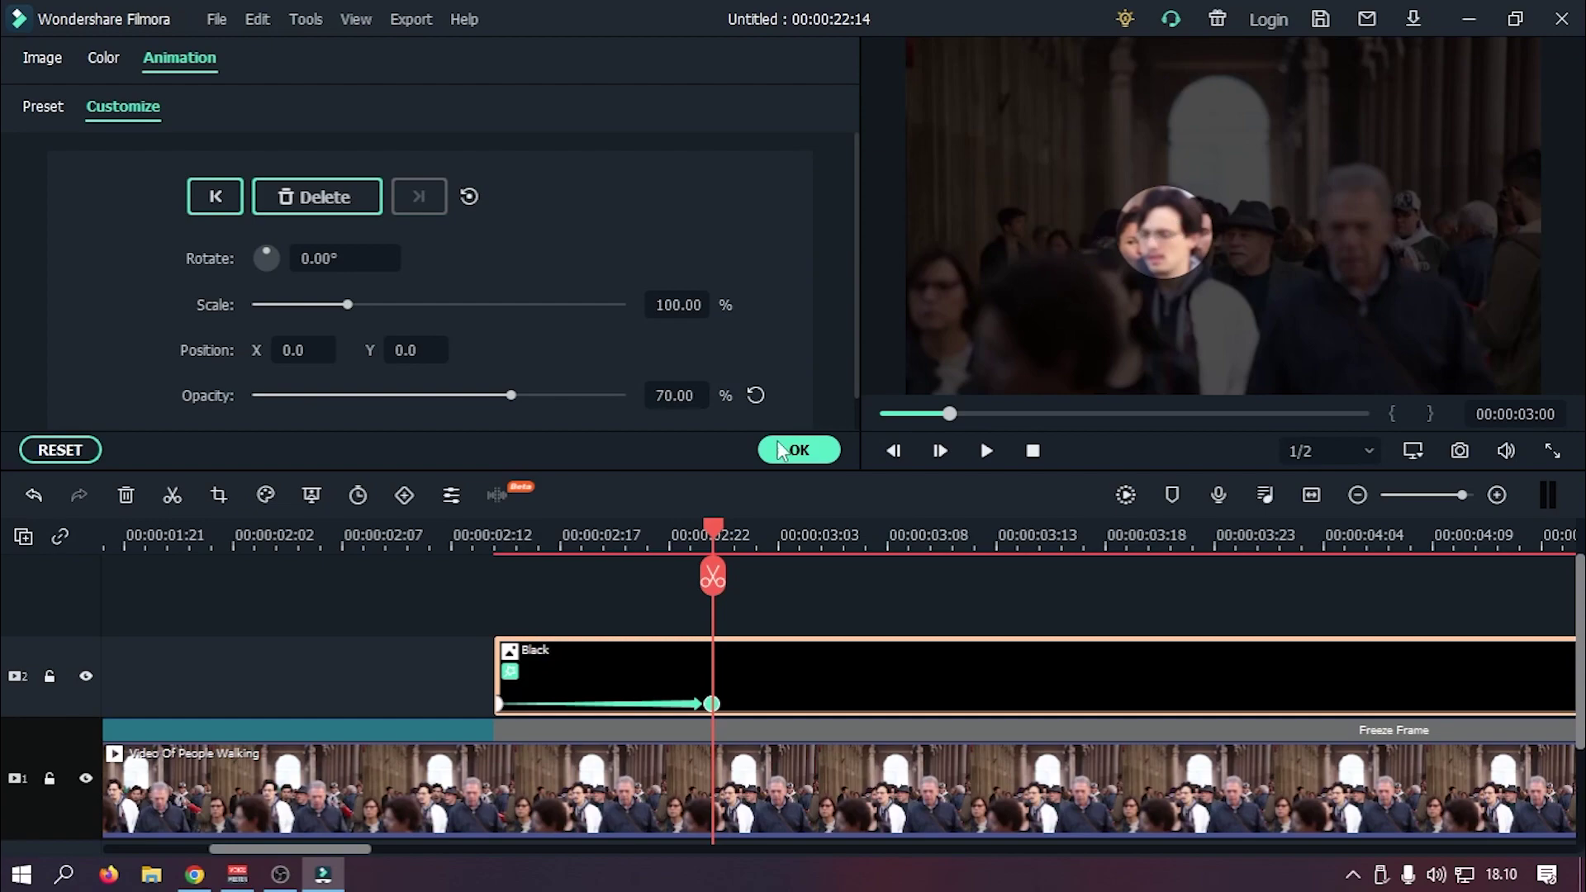
Step: Play the video from just before the Black clip to past its end to check the fade-in
{"action": "left_click", "coordinate": [457, 539]}
{"action": "left_click", "coordinate": [980, 453]}
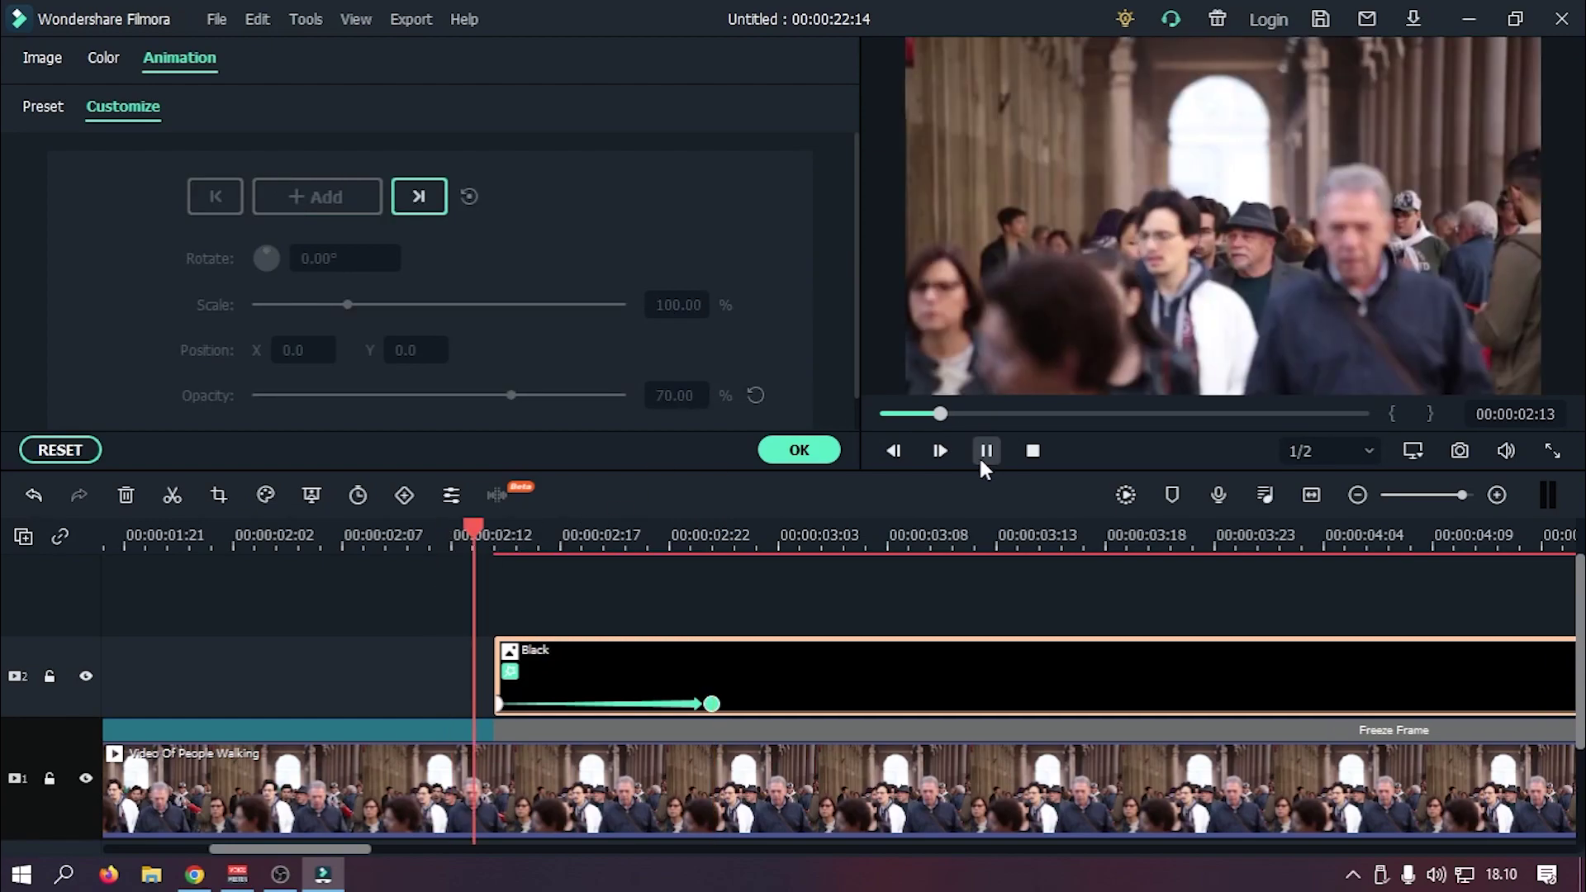
{"action": "left_click", "coordinate": [985, 453]}
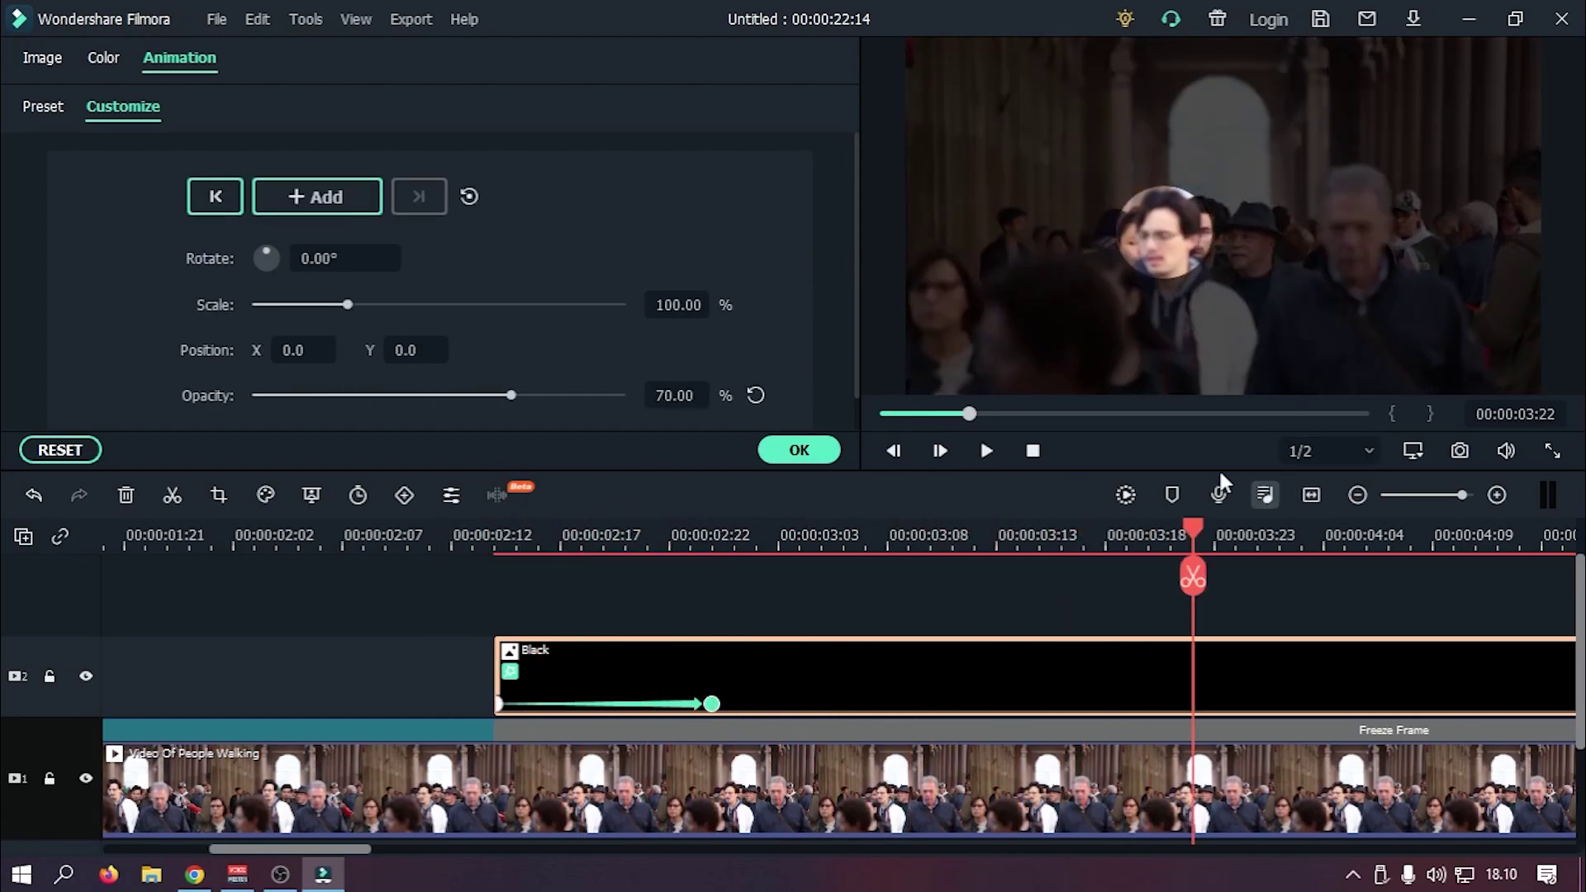
{"action": "left_click", "coordinate": [986, 450]}
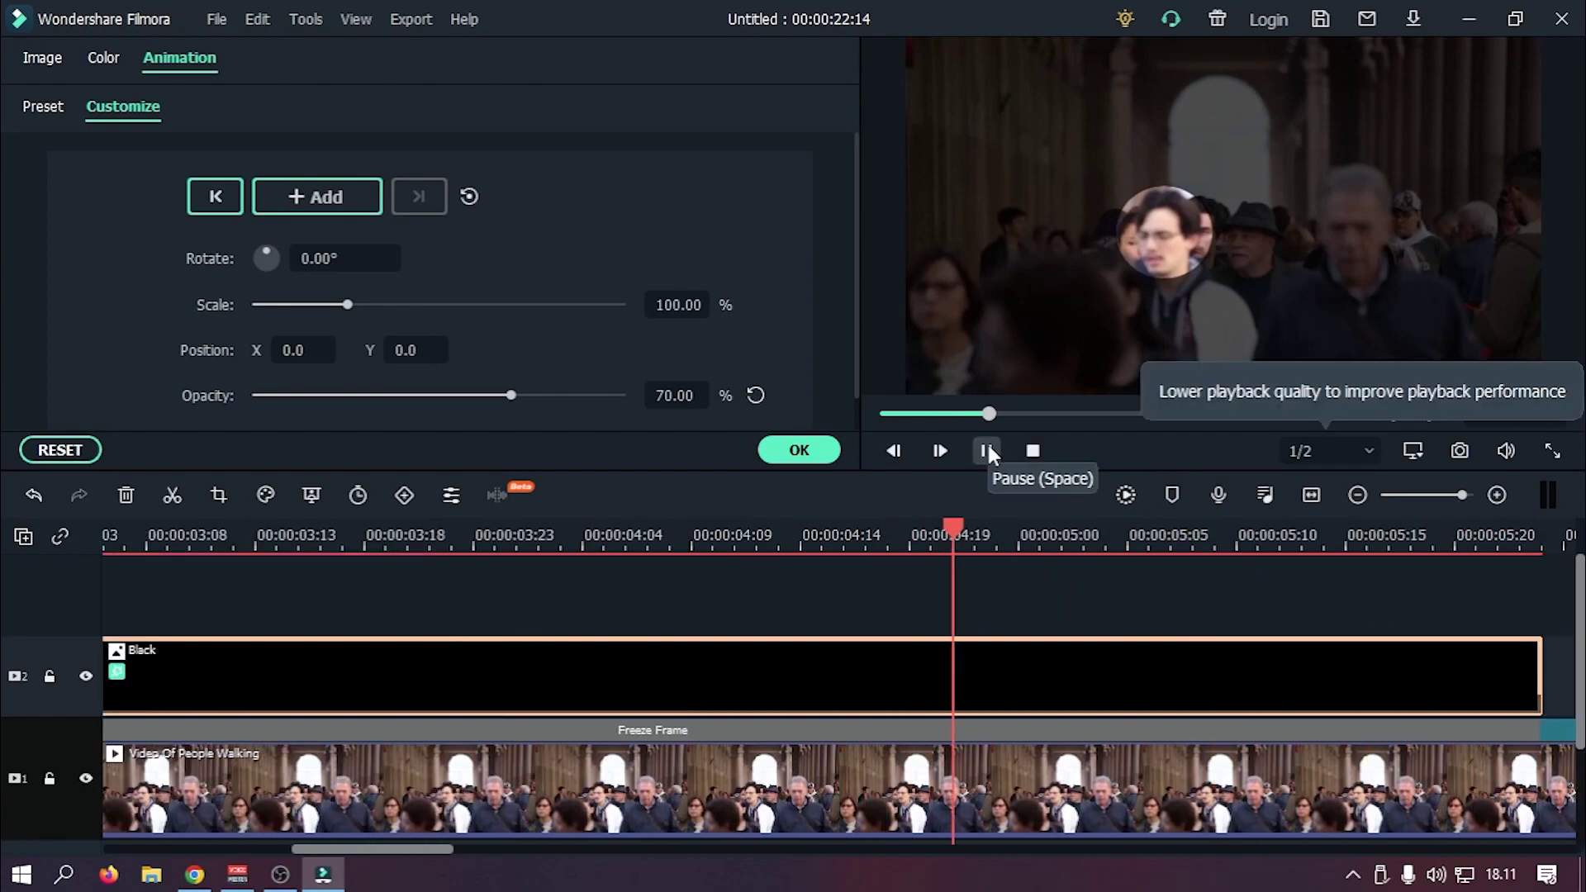
{"action": "left_click", "coordinate": [986, 450]}
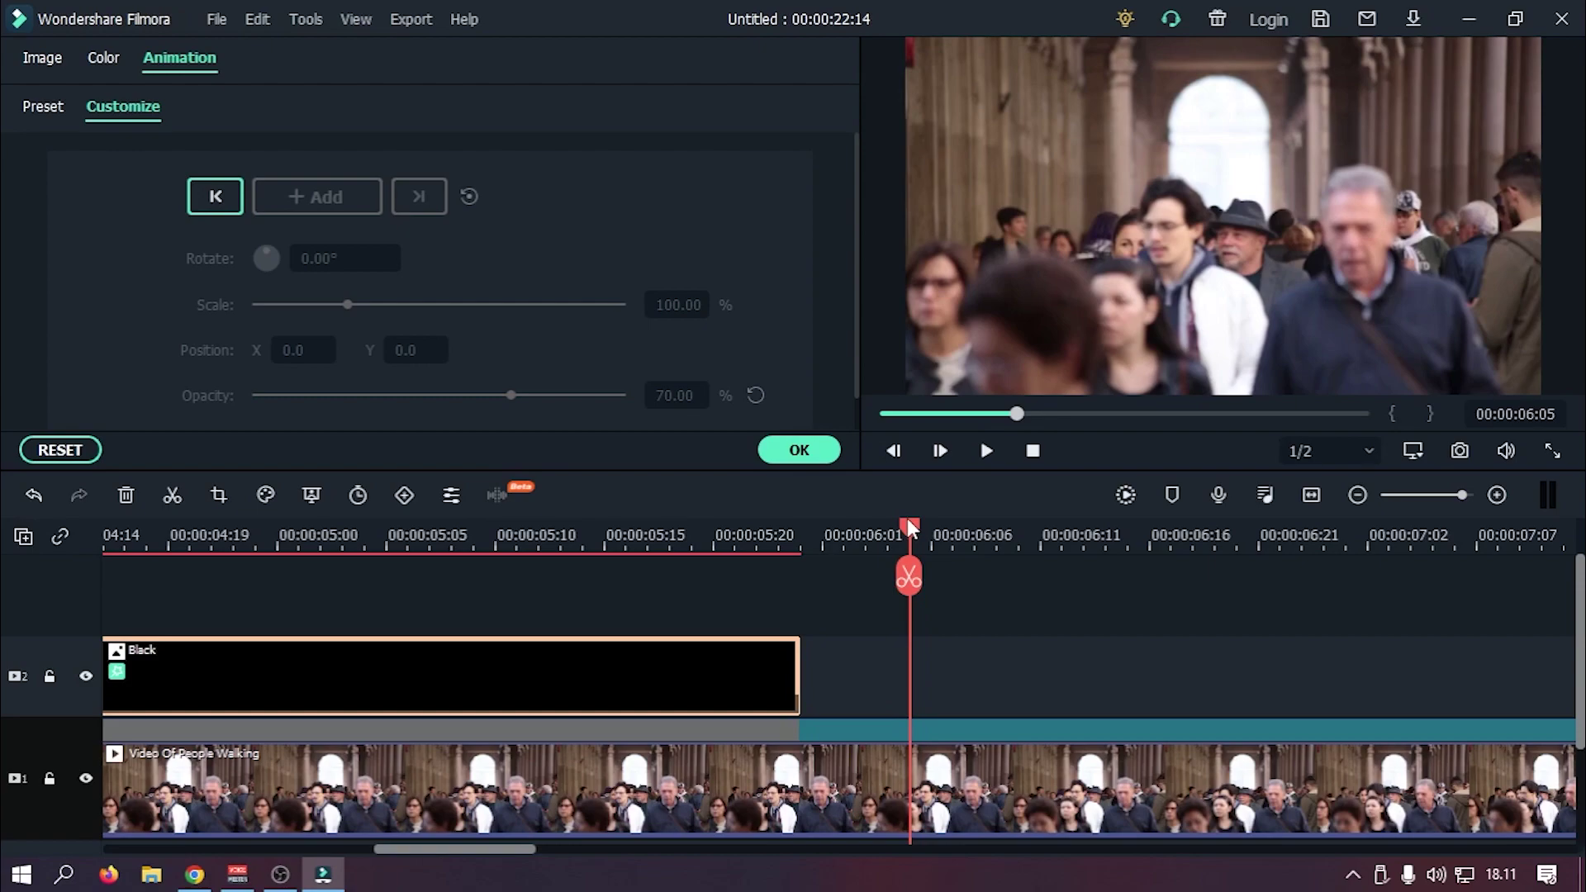
Step: Add two more animation keyframes to the Black clip, at its end and at 00:00:05:14
{"action": "left_click_drag", "start_coordinate": [909, 526], "coordinate": [806, 527]}
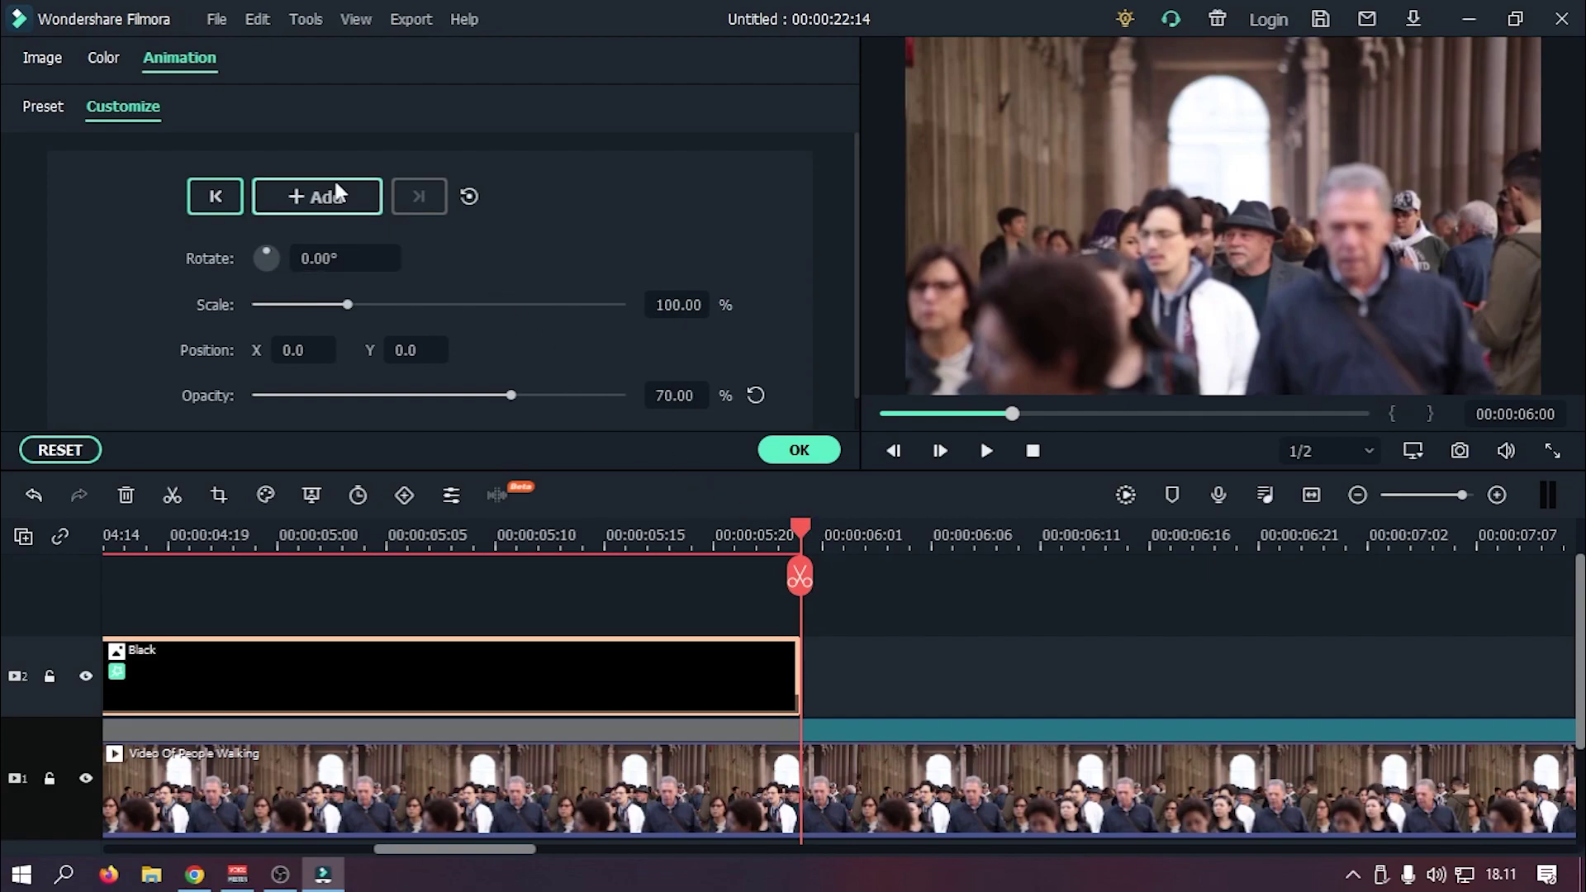
{"action": "left_click", "coordinate": [321, 200]}
{"action": "key", "text": "Left"}
{"action": "key", "text": "Left"}
{"action": "key", "text": "Left"}
{"action": "key", "text": "Left"}
{"action": "key", "text": "Left"}
{"action": "key", "text": "Left"}
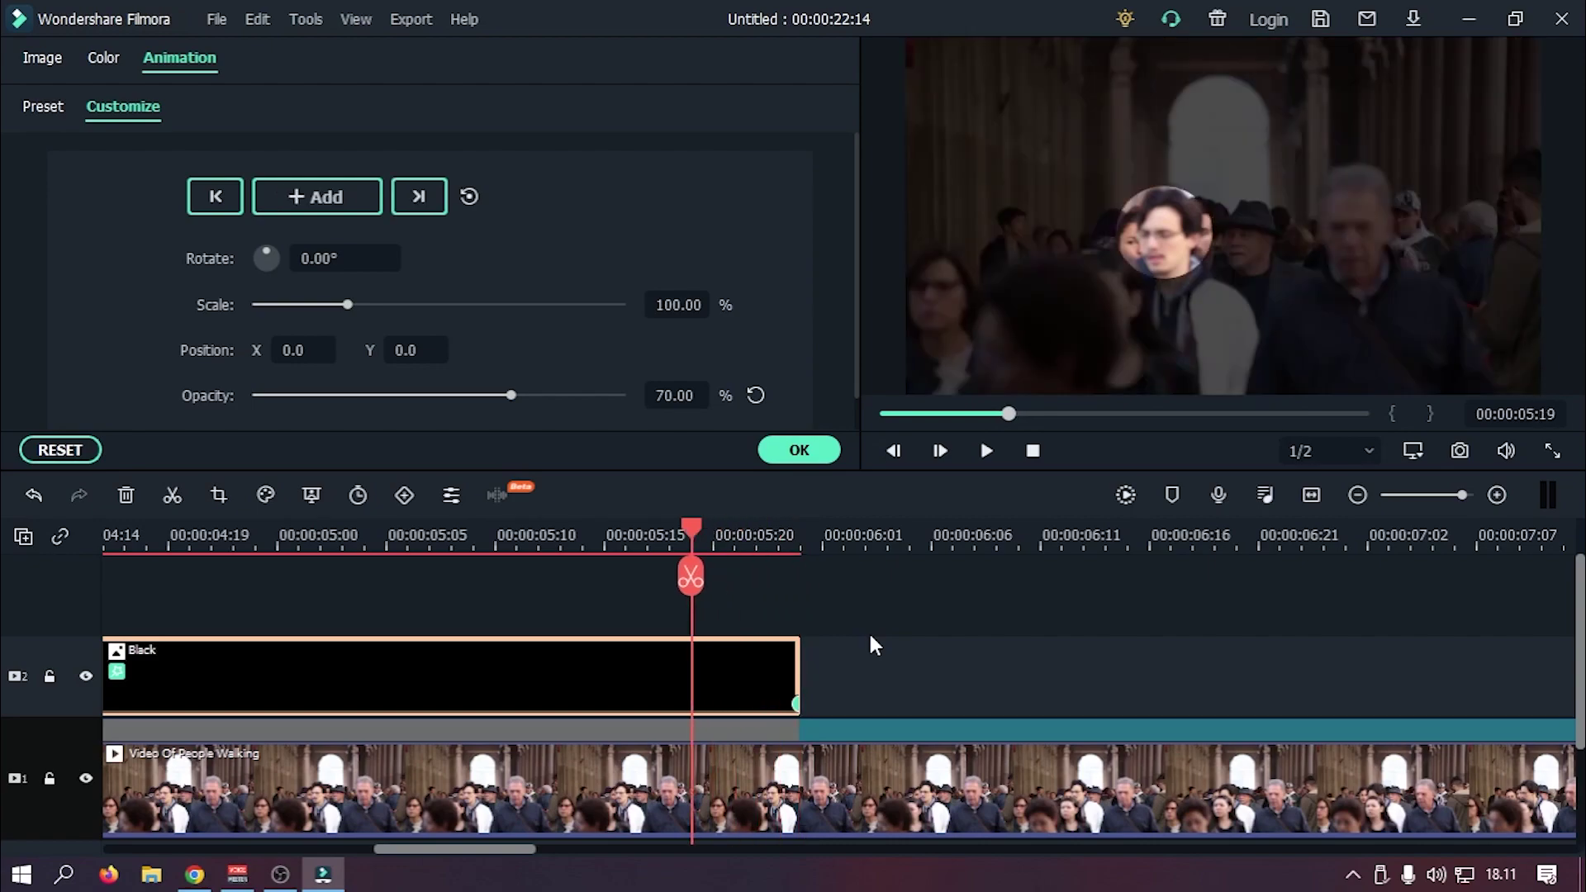
{"action": "key", "text": "Left"}
{"action": "key", "text": "Left"}
{"action": "key", "text": "Left"}
{"action": "key", "text": "Left"}
{"action": "key", "text": "Left"}
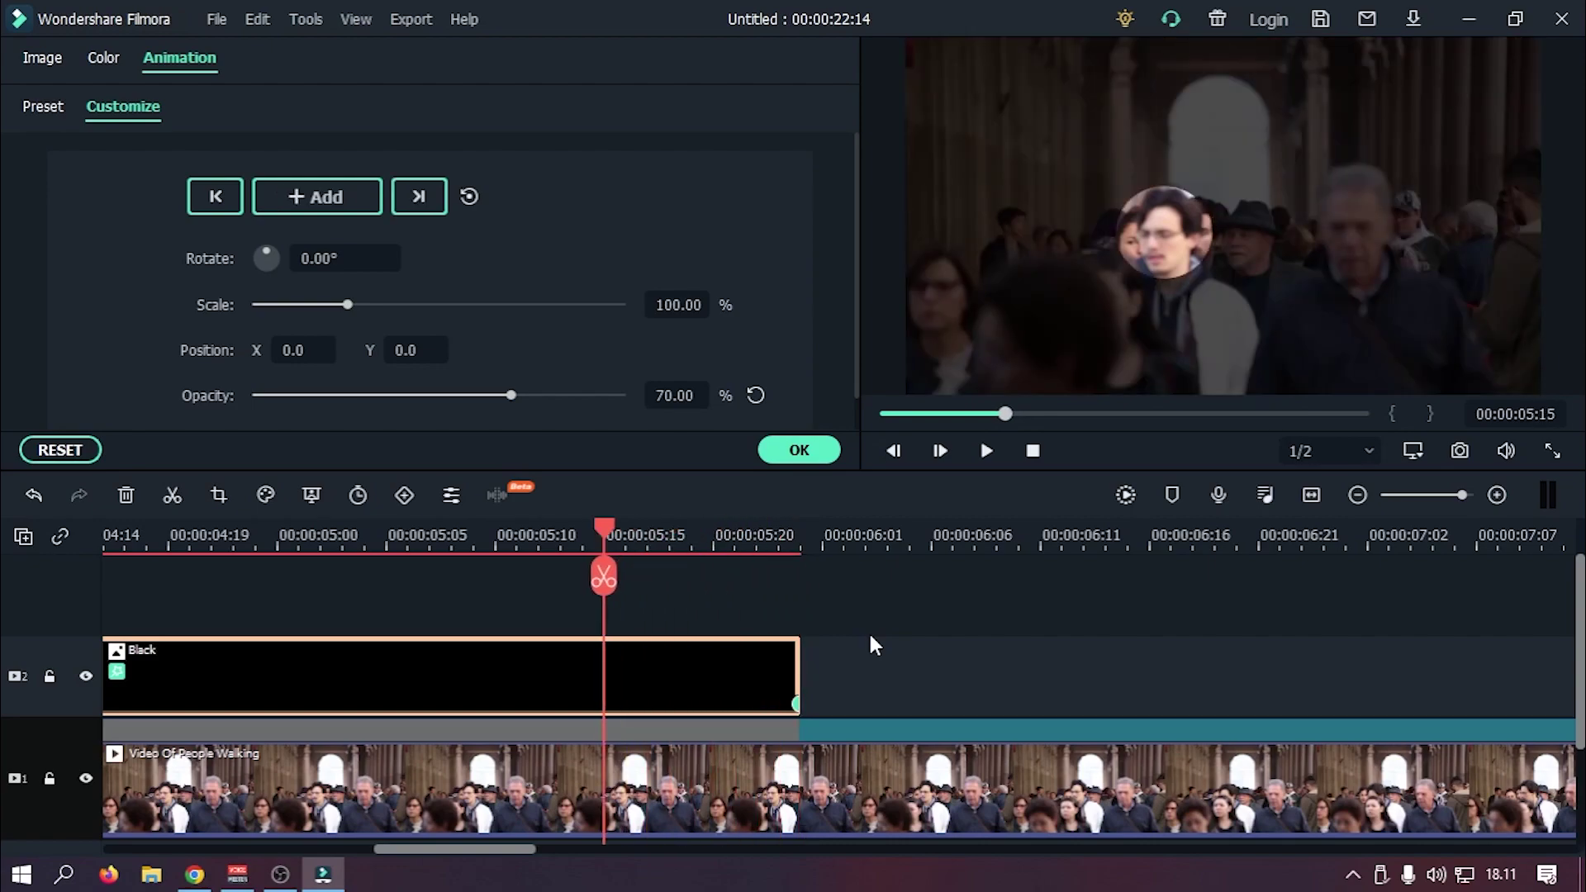
{"action": "left_click", "coordinate": [340, 200]}
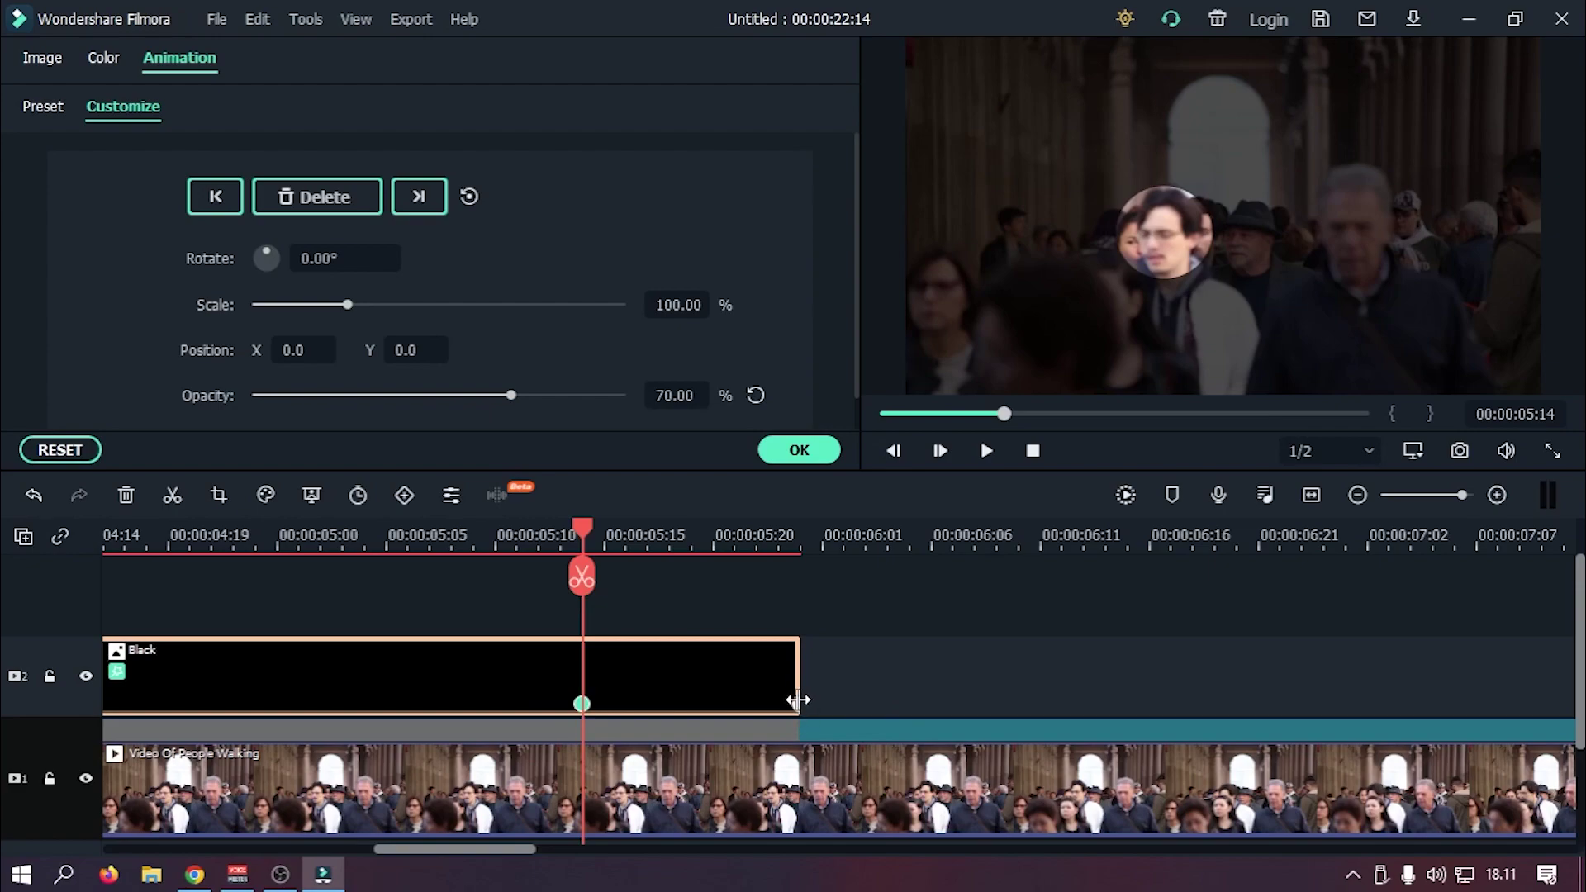
Step: Set the Black clip's last keyframe to 0% opacity and shift it slightly earlier, to 00:00:05:23
{"action": "left_click", "coordinate": [420, 198]}
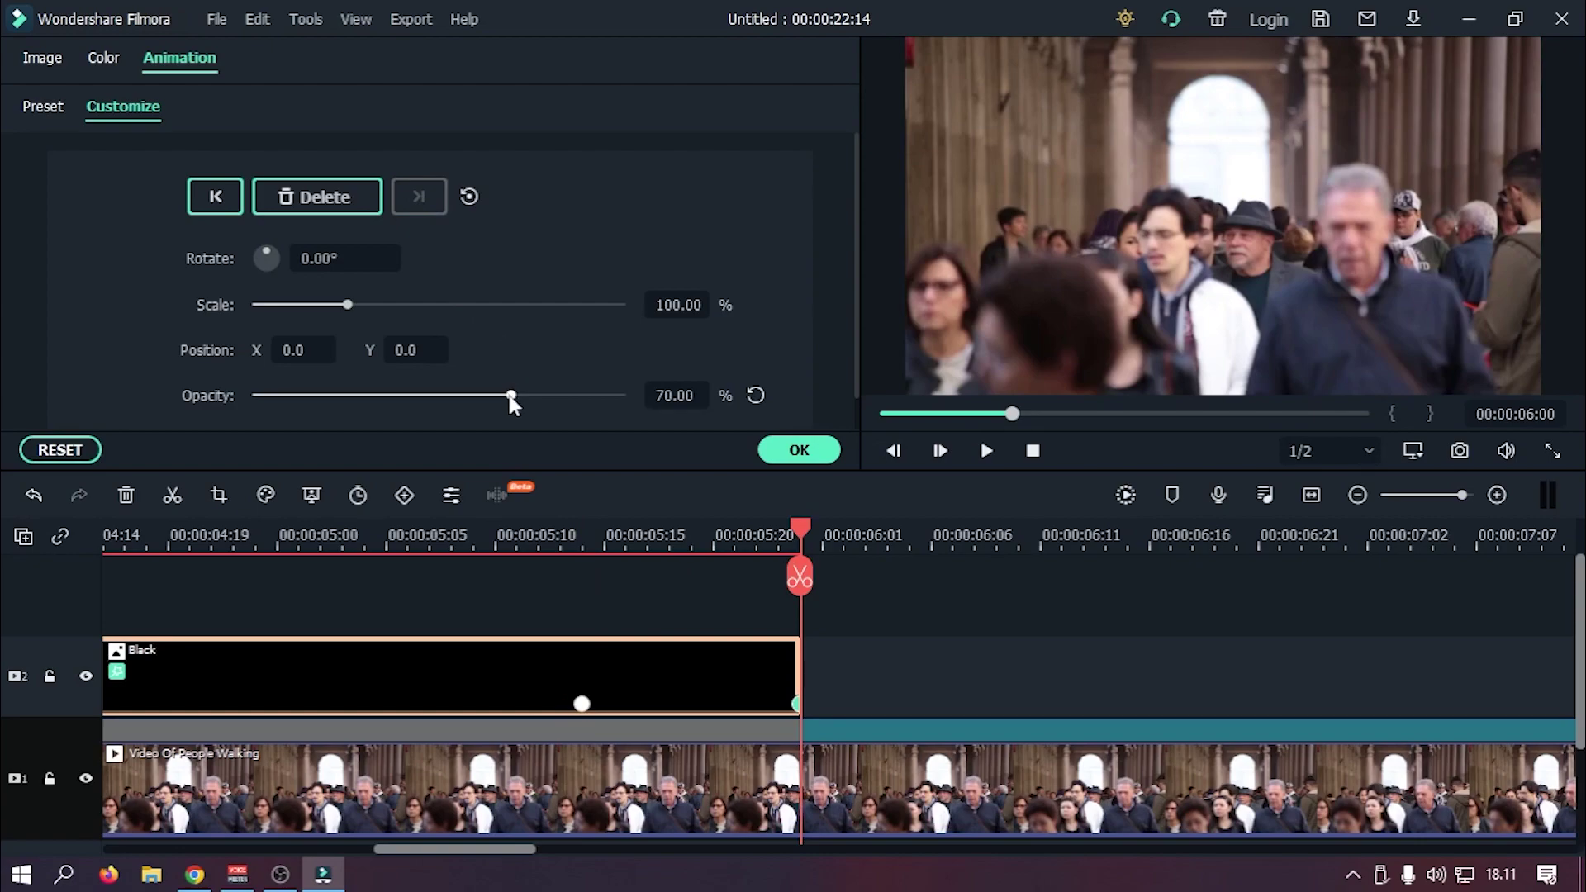
{"action": "left_click_drag", "start_coordinate": [509, 398], "coordinate": [242, 395]}
{"action": "left_click_drag", "start_coordinate": [797, 705], "coordinate": [778, 704]}
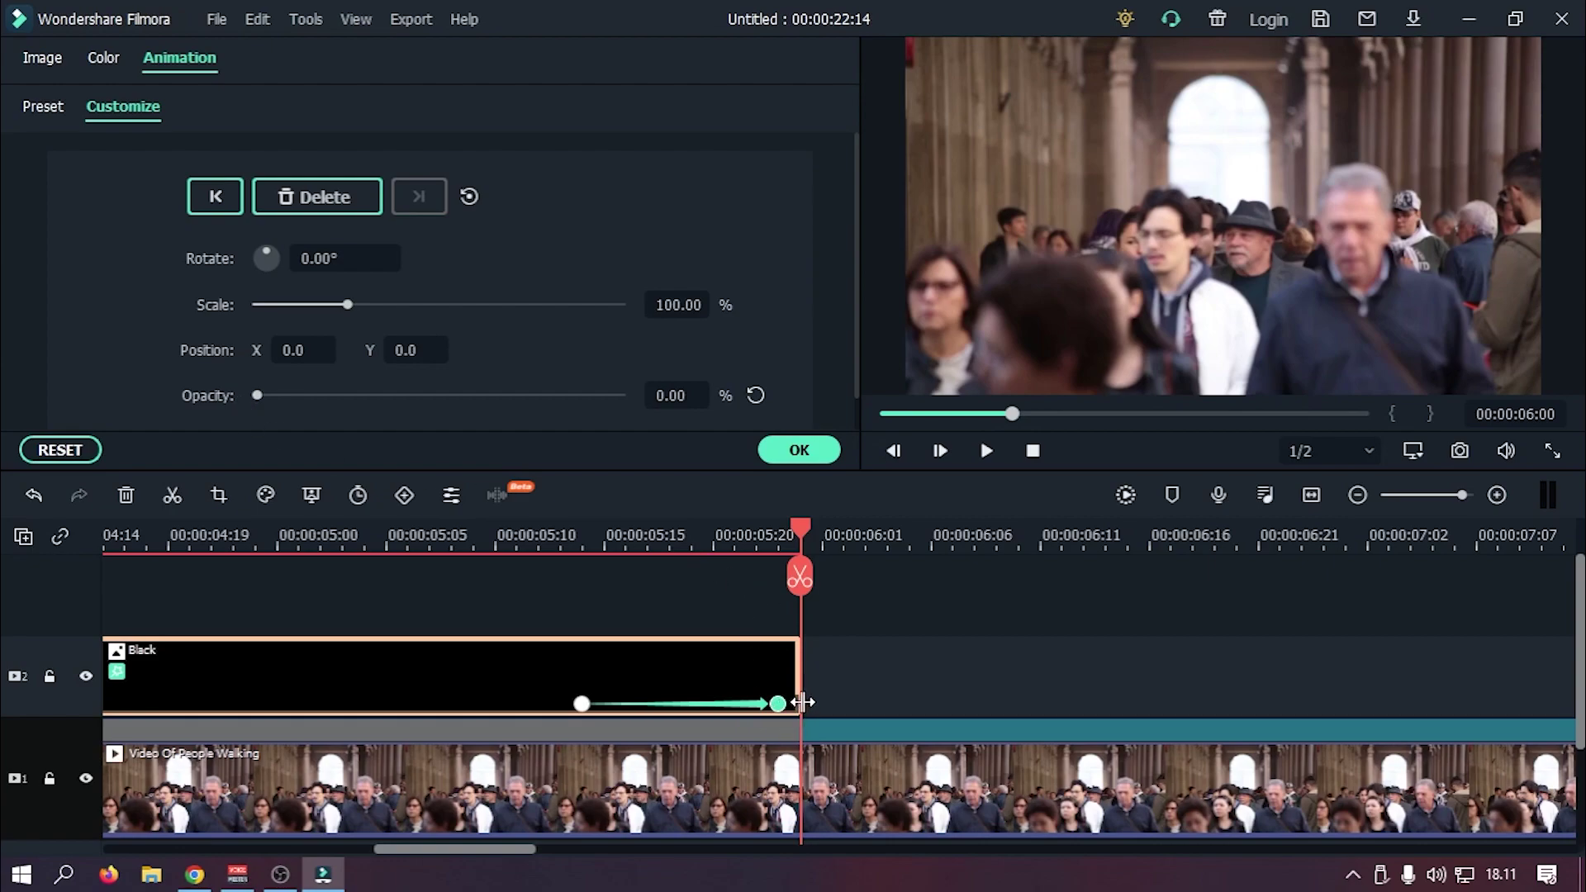
{"action": "left_click", "coordinate": [781, 702]}
{"action": "left_click", "coordinate": [965, 455]}
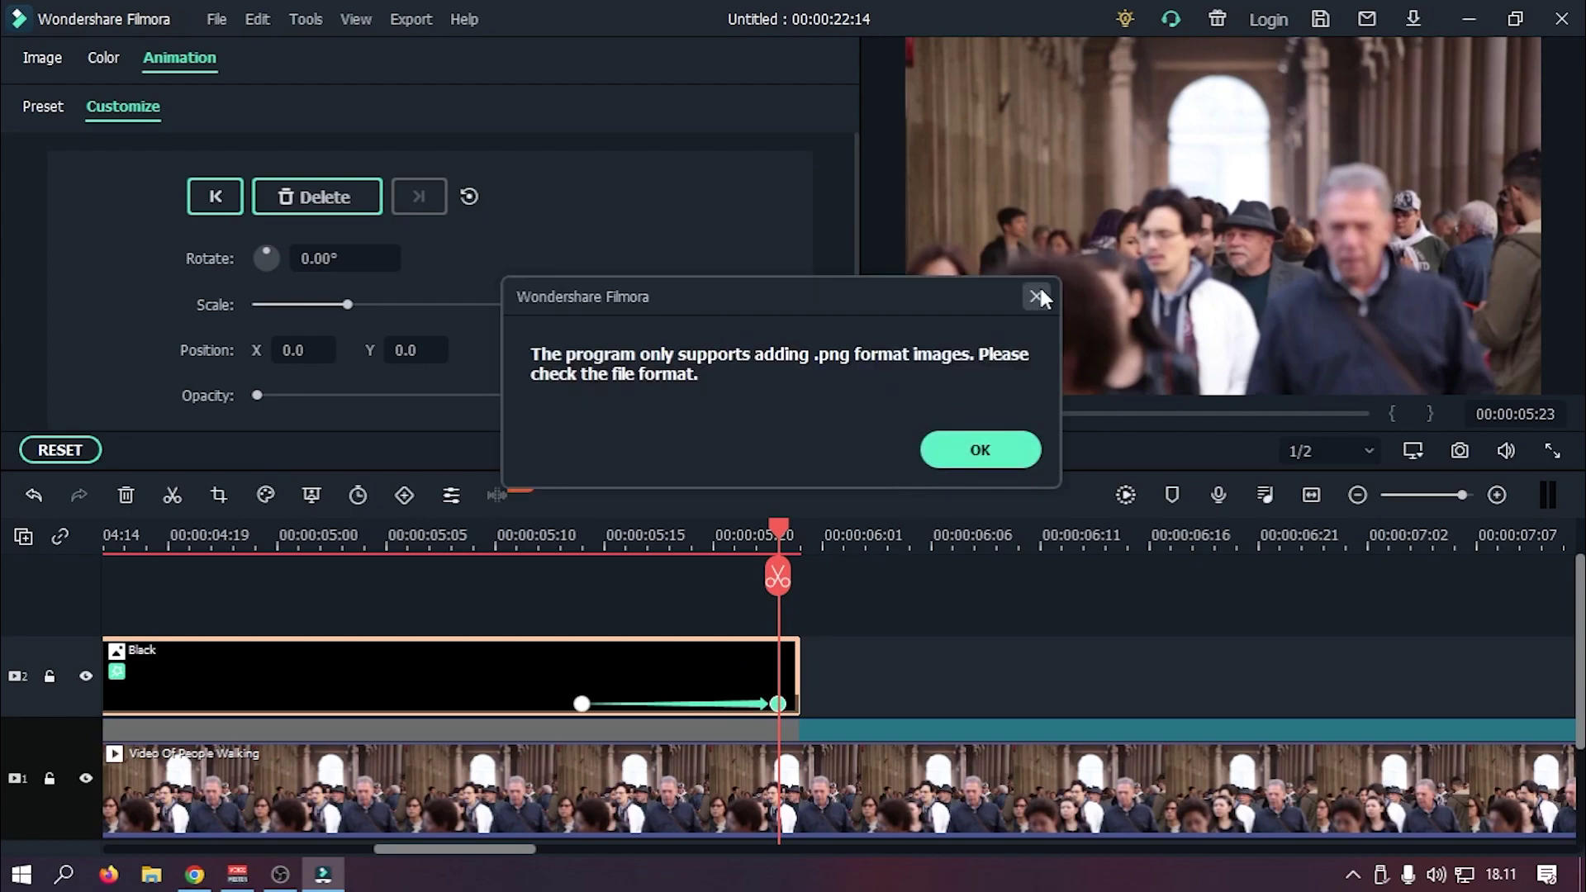
{"action": "left_click", "coordinate": [1036, 296]}
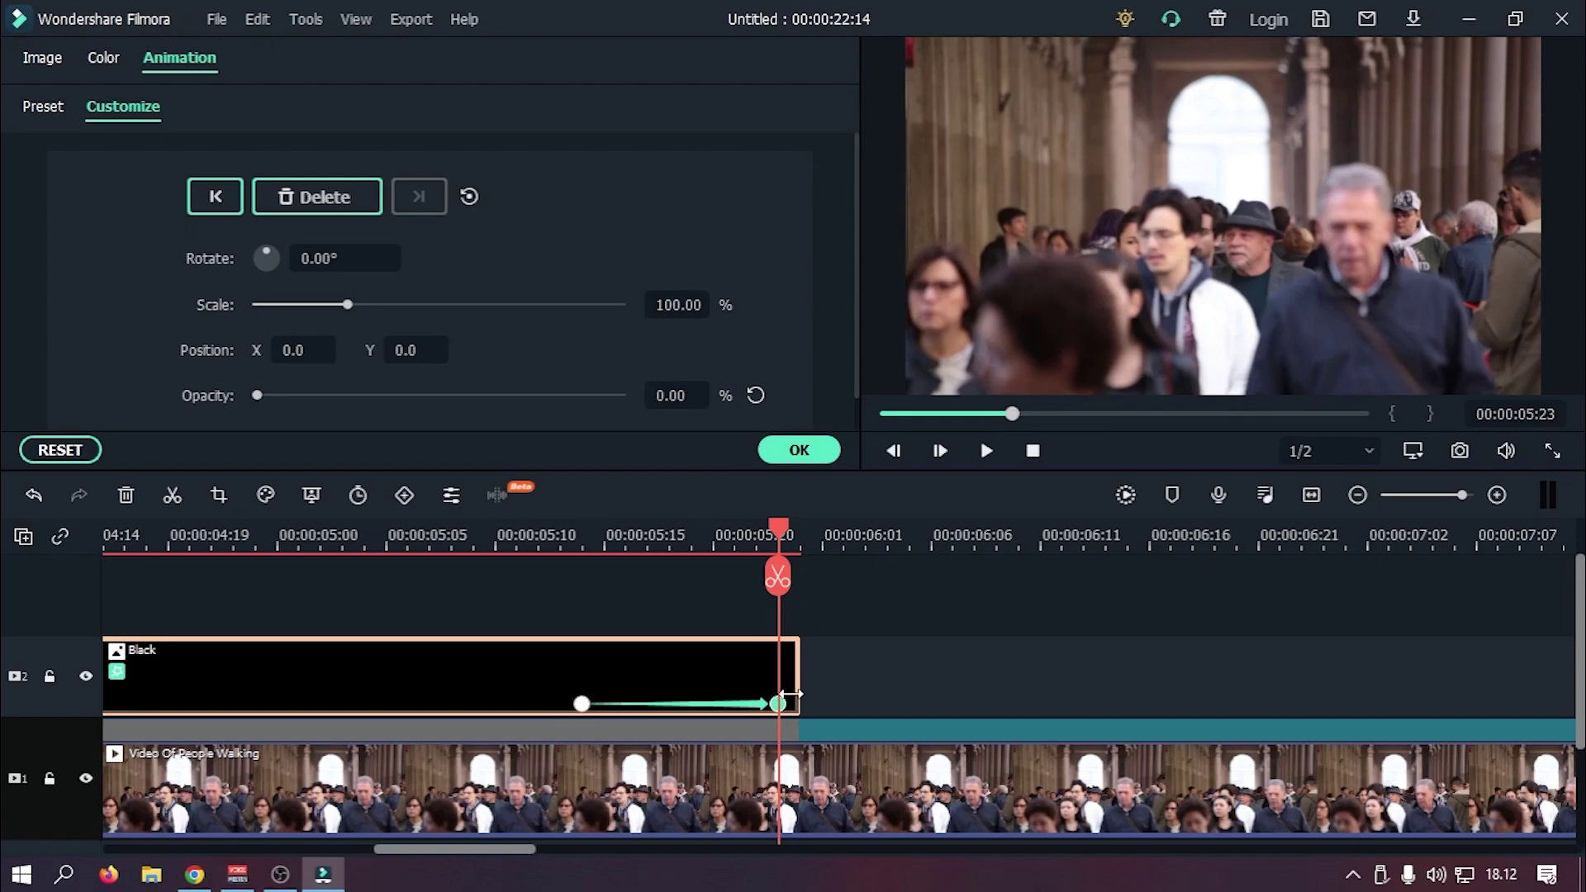
Step: Play the end of the Black clip to check its fade-out
{"action": "left_click_drag", "start_coordinate": [779, 541], "coordinate": [556, 578]}
{"action": "left_click", "coordinate": [986, 450]}
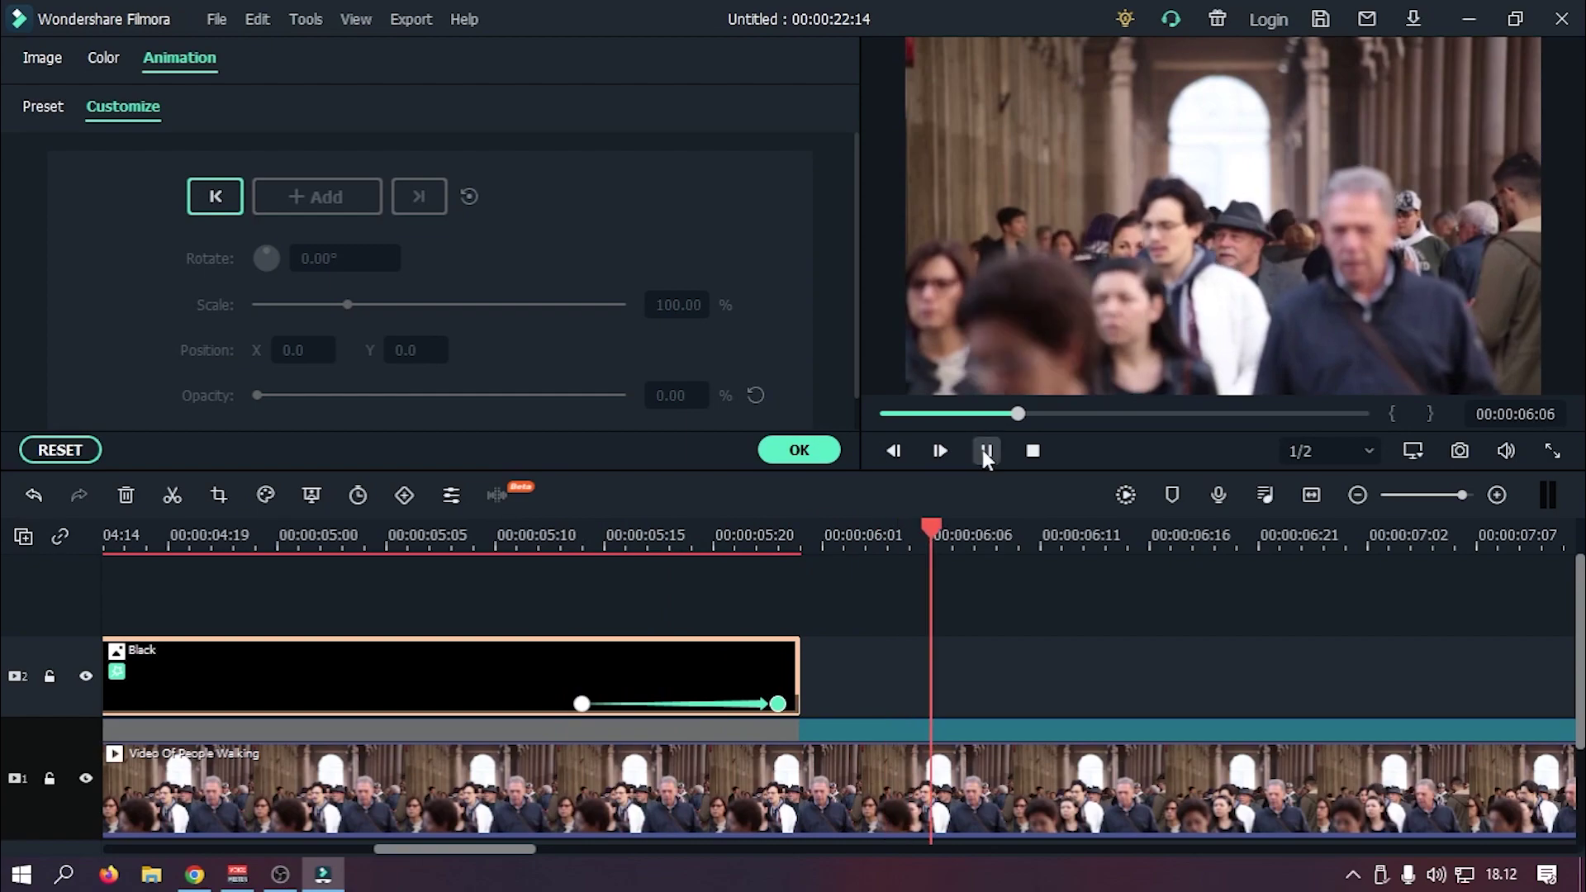
{"action": "left_click", "coordinate": [984, 450]}
Step: Apply the Black clip's mask and animation settings, and play the full freeze-frame spotlight effect
{"action": "left_click", "coordinate": [1355, 496]}
{"action": "left_click", "coordinate": [1355, 496]}
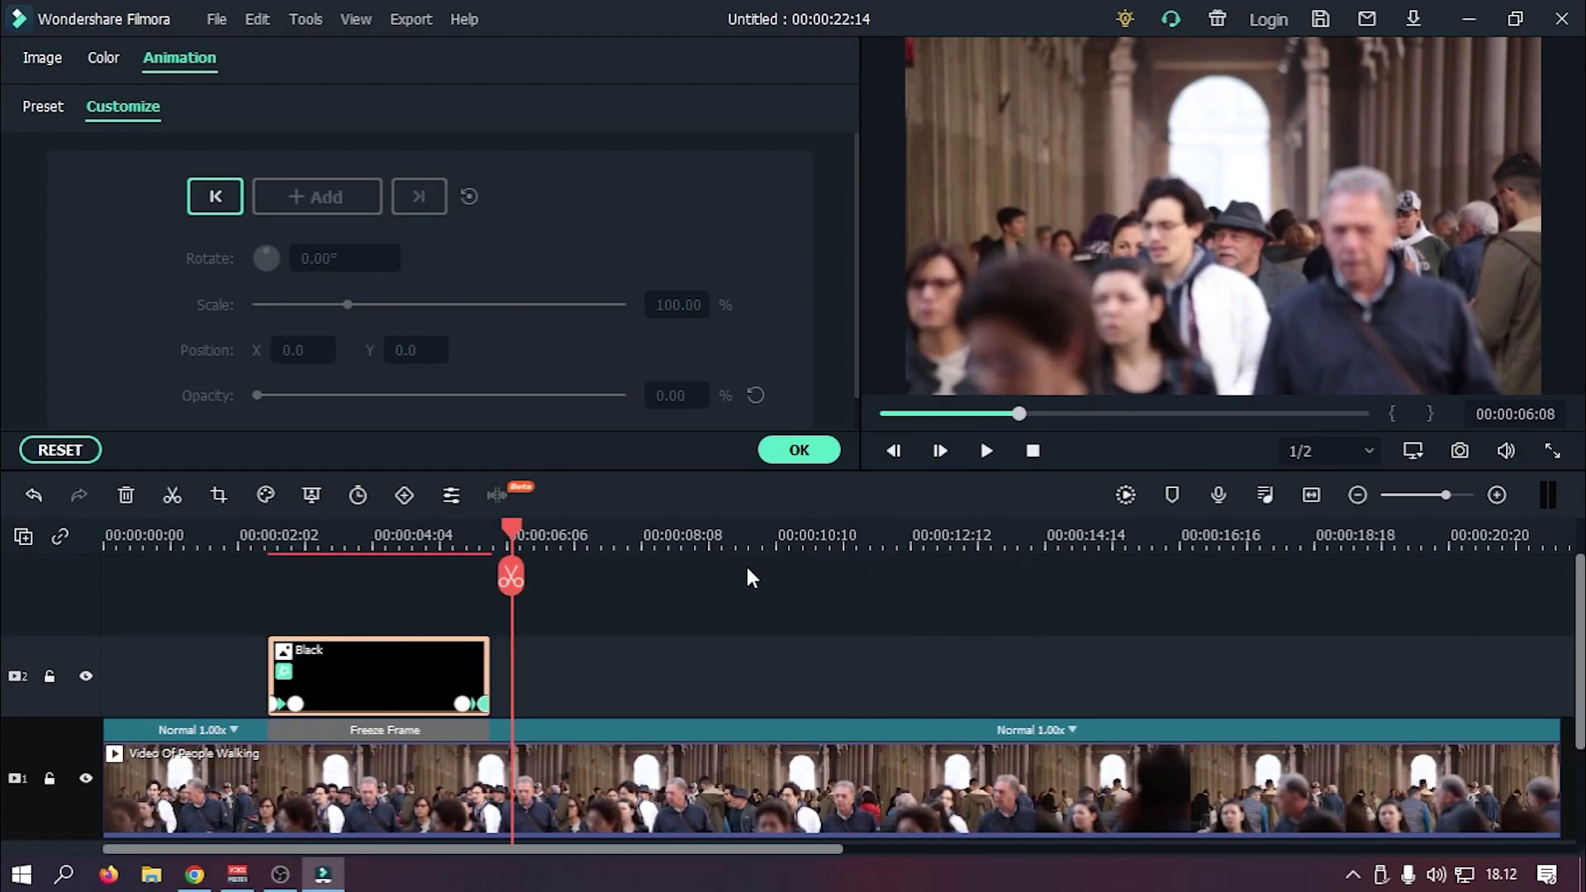
{"action": "left_click", "coordinate": [265, 533]}
{"action": "left_click", "coordinate": [806, 451]}
{"action": "left_click", "coordinate": [986, 450]}
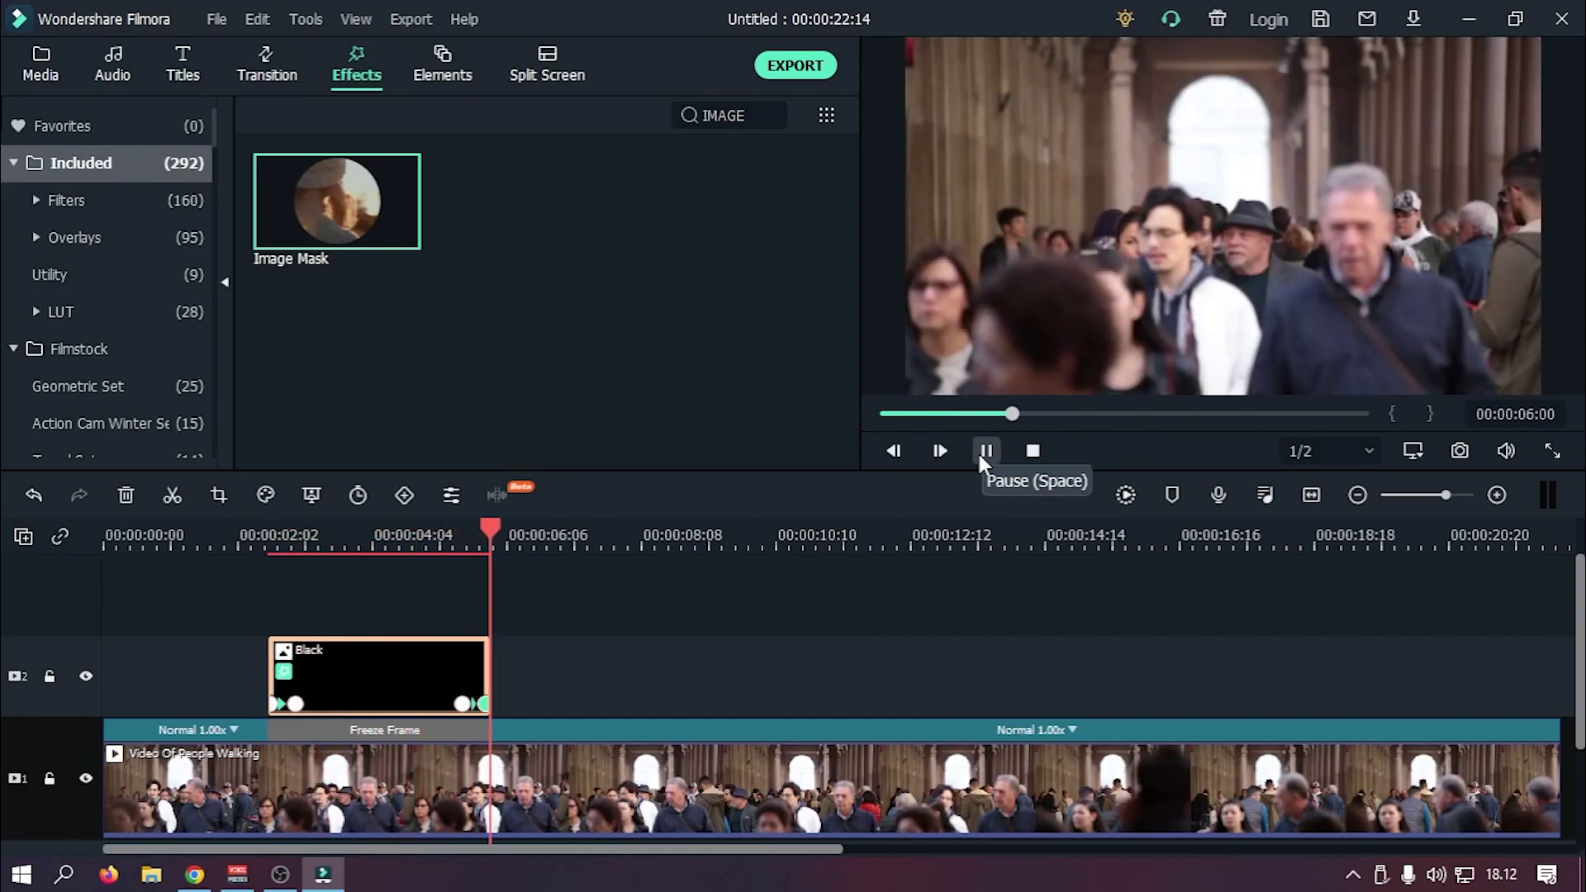
{"action": "left_click", "coordinate": [978, 454]}
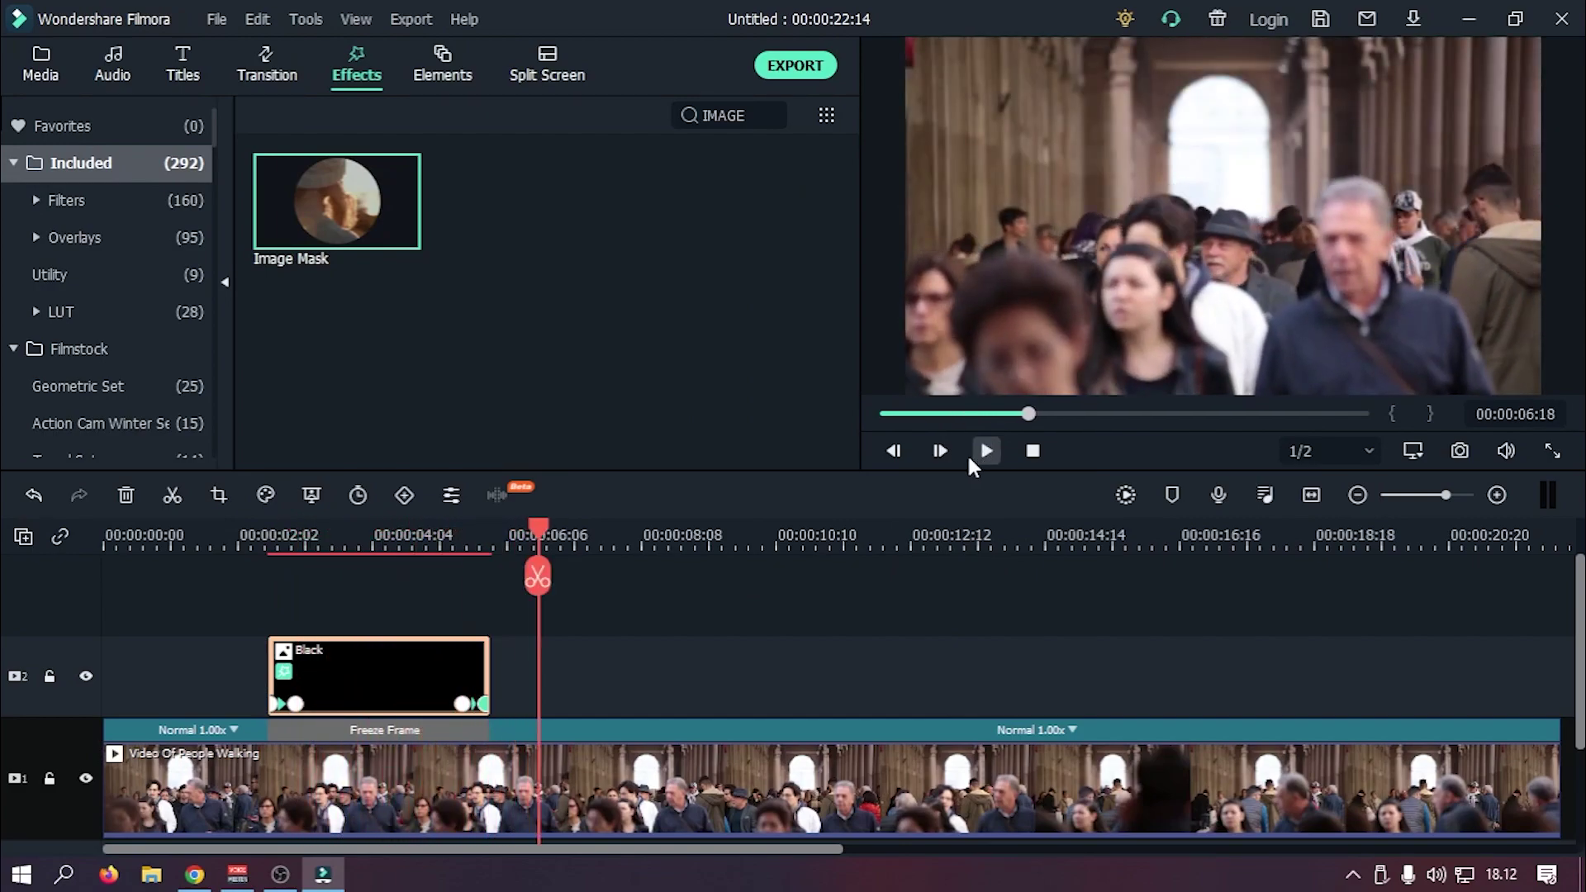
Step: Add the Callout 2 title on a track above the Black clip and trim its end to match the Black clip
{"action": "left_click", "coordinate": [283, 537]}
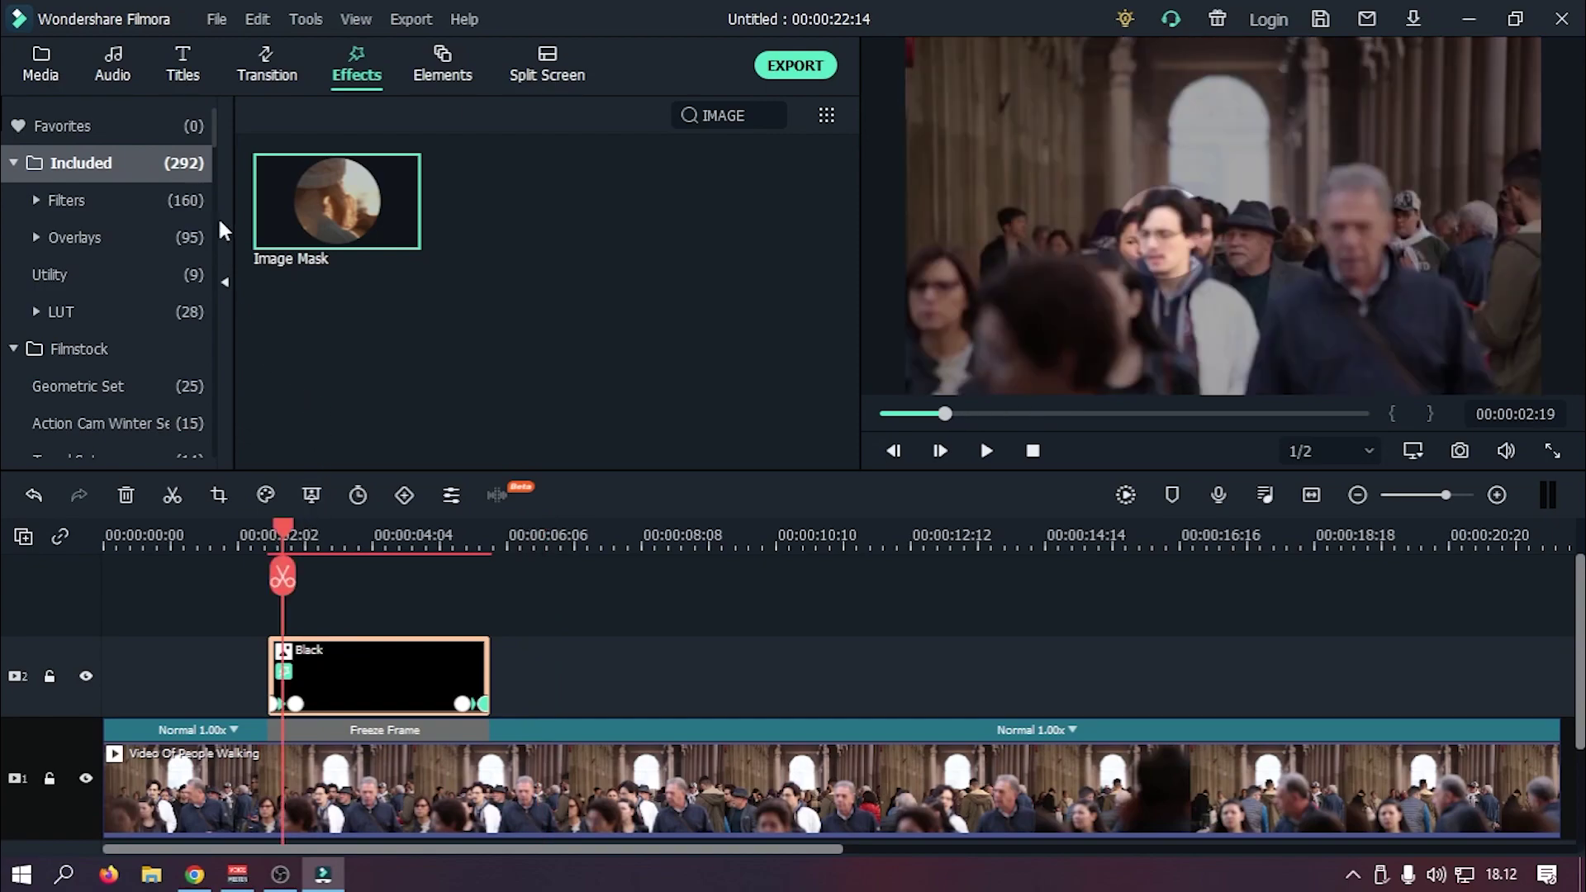
{"action": "left_click", "coordinate": [182, 75]}
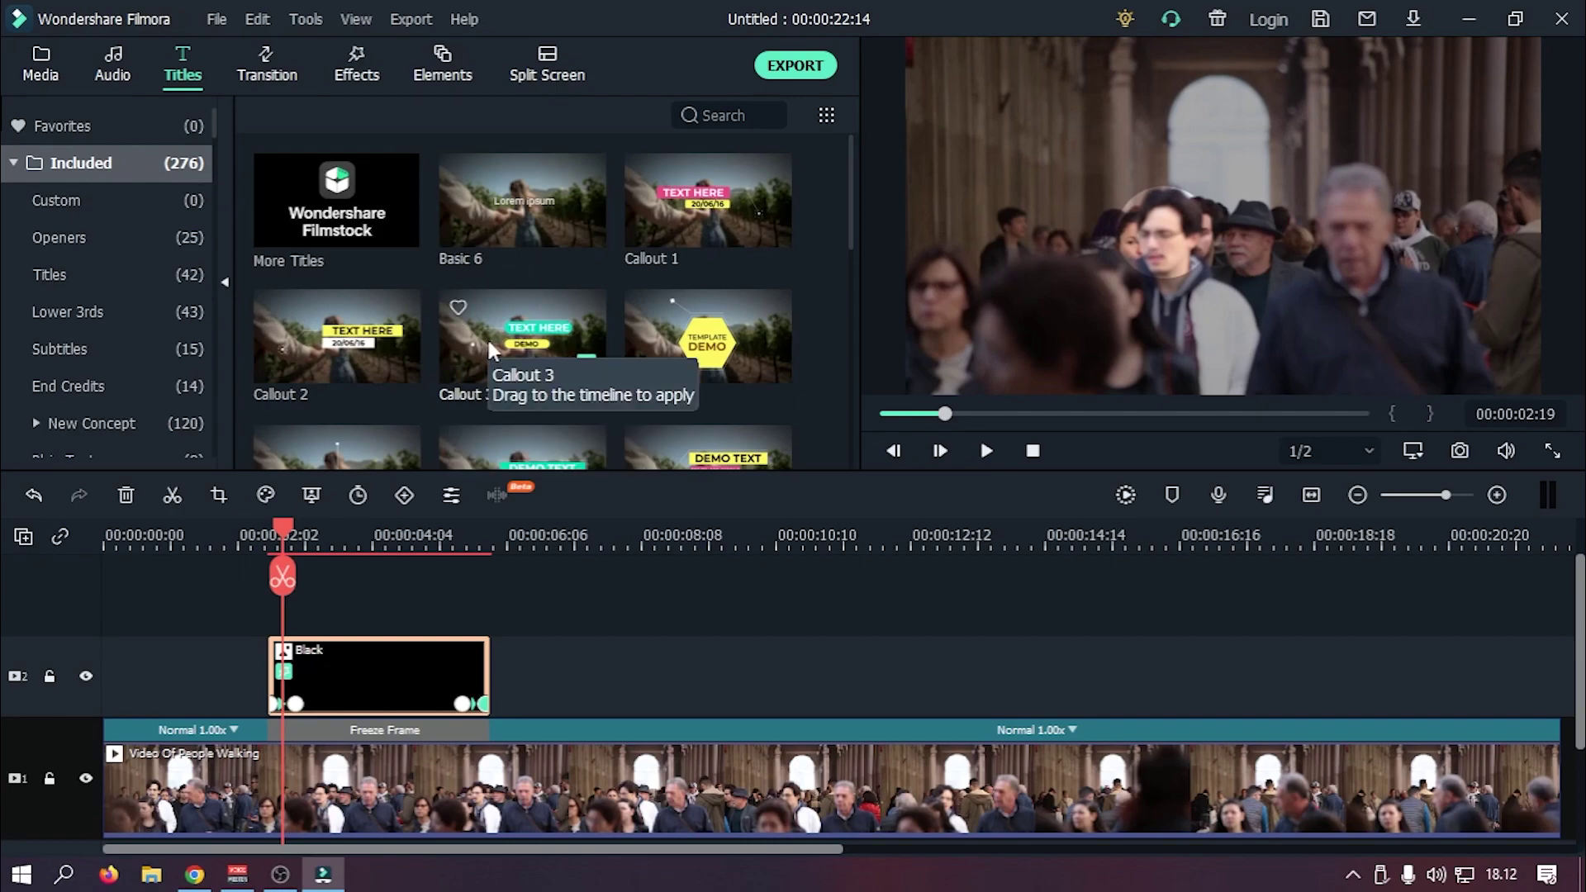
{"action": "scroll", "coordinate": [491, 338], "scroll_direction": "down", "scroll_amount": 4}
{"action": "scroll", "coordinate": [392, 349], "scroll_direction": "up", "scroll_amount": 4}
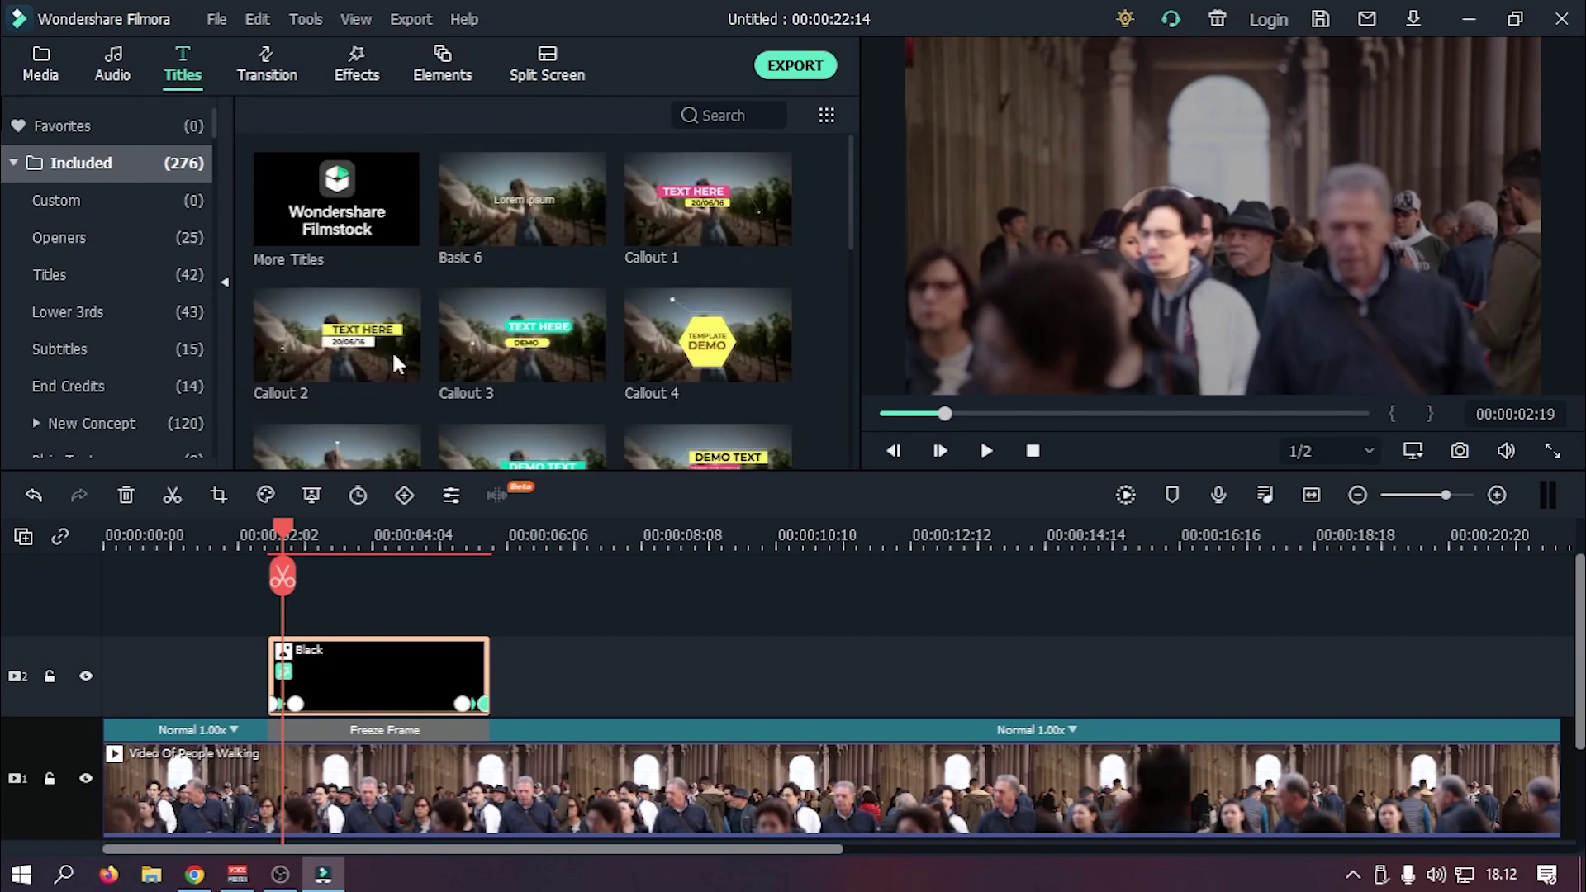
{"action": "left_click_drag", "start_coordinate": [392, 350], "coordinate": [274, 591]}
{"action": "left_click_drag", "start_coordinate": [718, 671], "coordinate": [487, 678]}
Step: Open the callout's advanced text editing and replace the "TEXT HERE" headline with "TARGET"
{"action": "left_click_drag", "start_coordinate": [274, 531], "coordinate": [356, 551]}
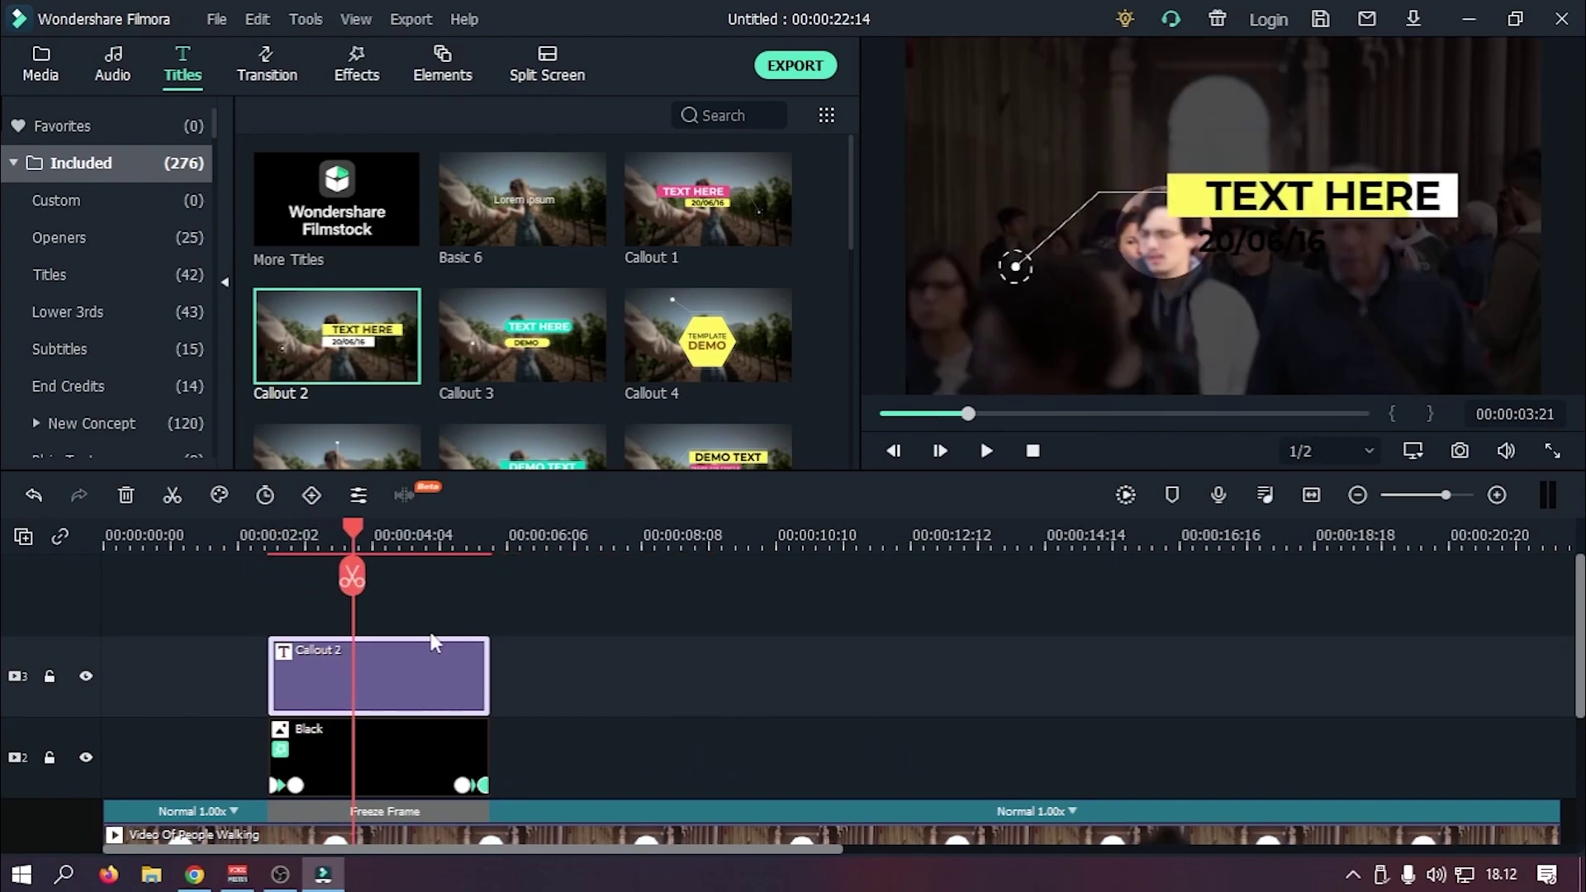
{"action": "left_click", "coordinate": [357, 494]}
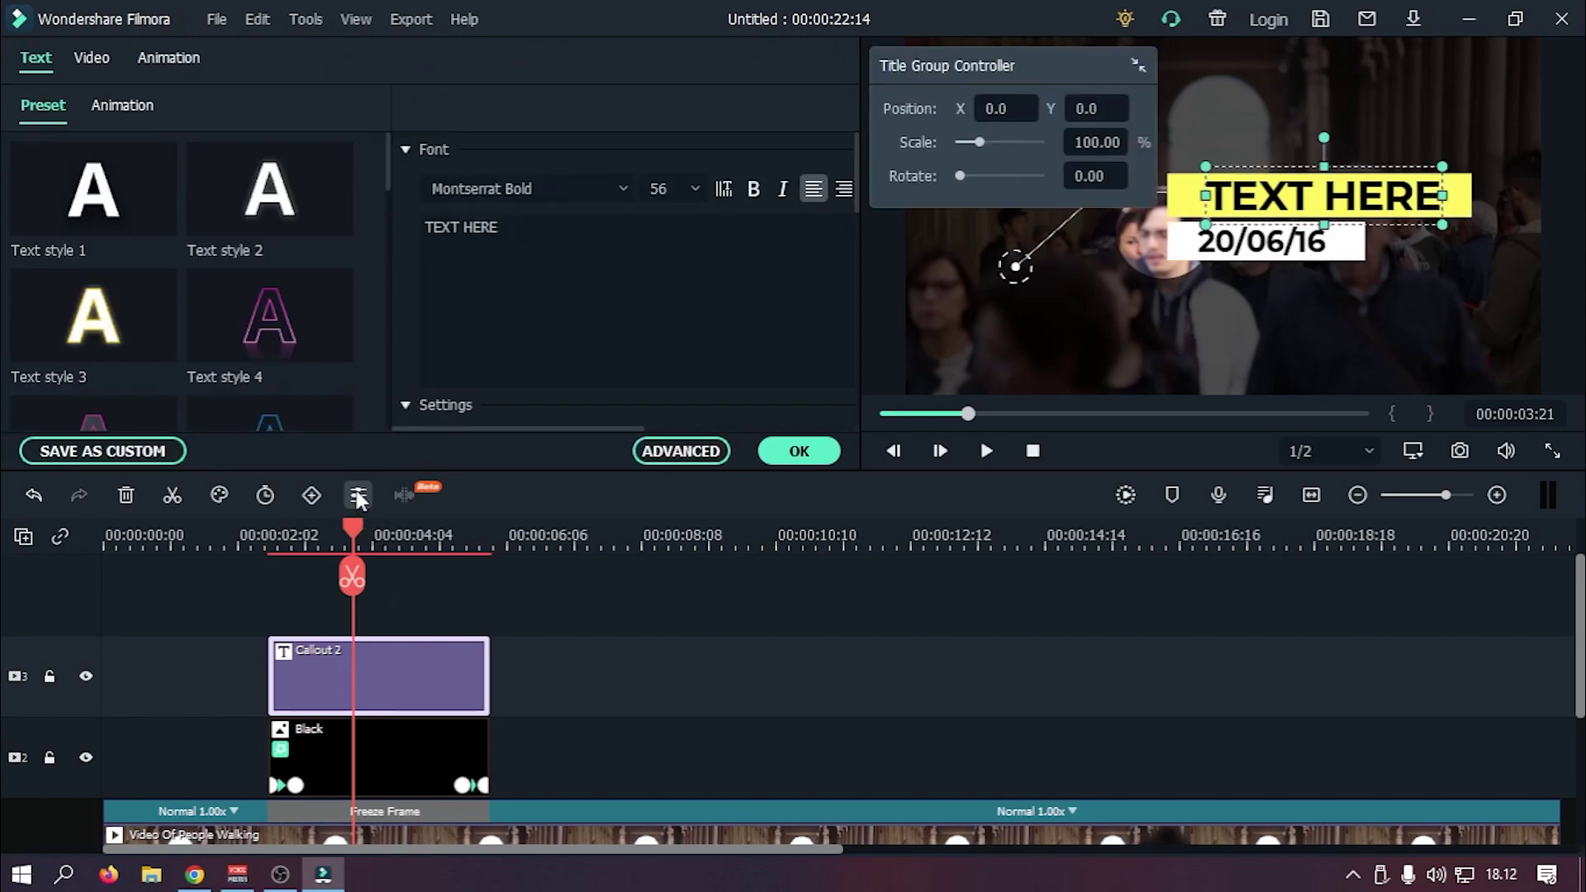
{"action": "scroll", "coordinate": [608, 291], "scroll_direction": "down", "scroll_amount": 1}
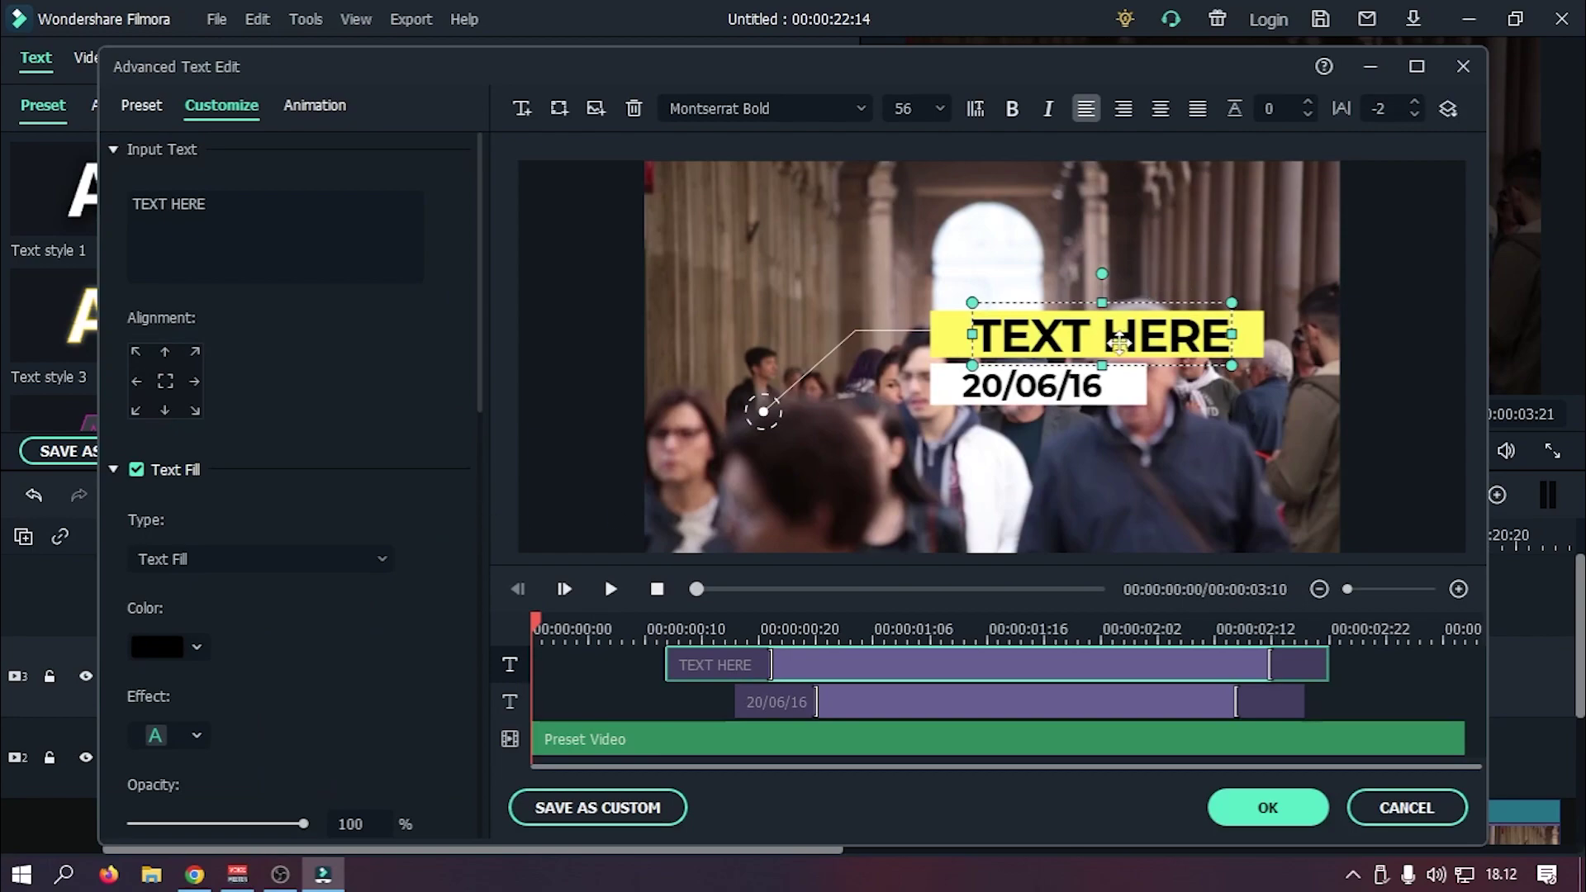
{"action": "left_click", "coordinate": [1122, 351]}
{"action": "key", "text": "ctrl+a"}
{"action": "key", "text": "BackSpace"}
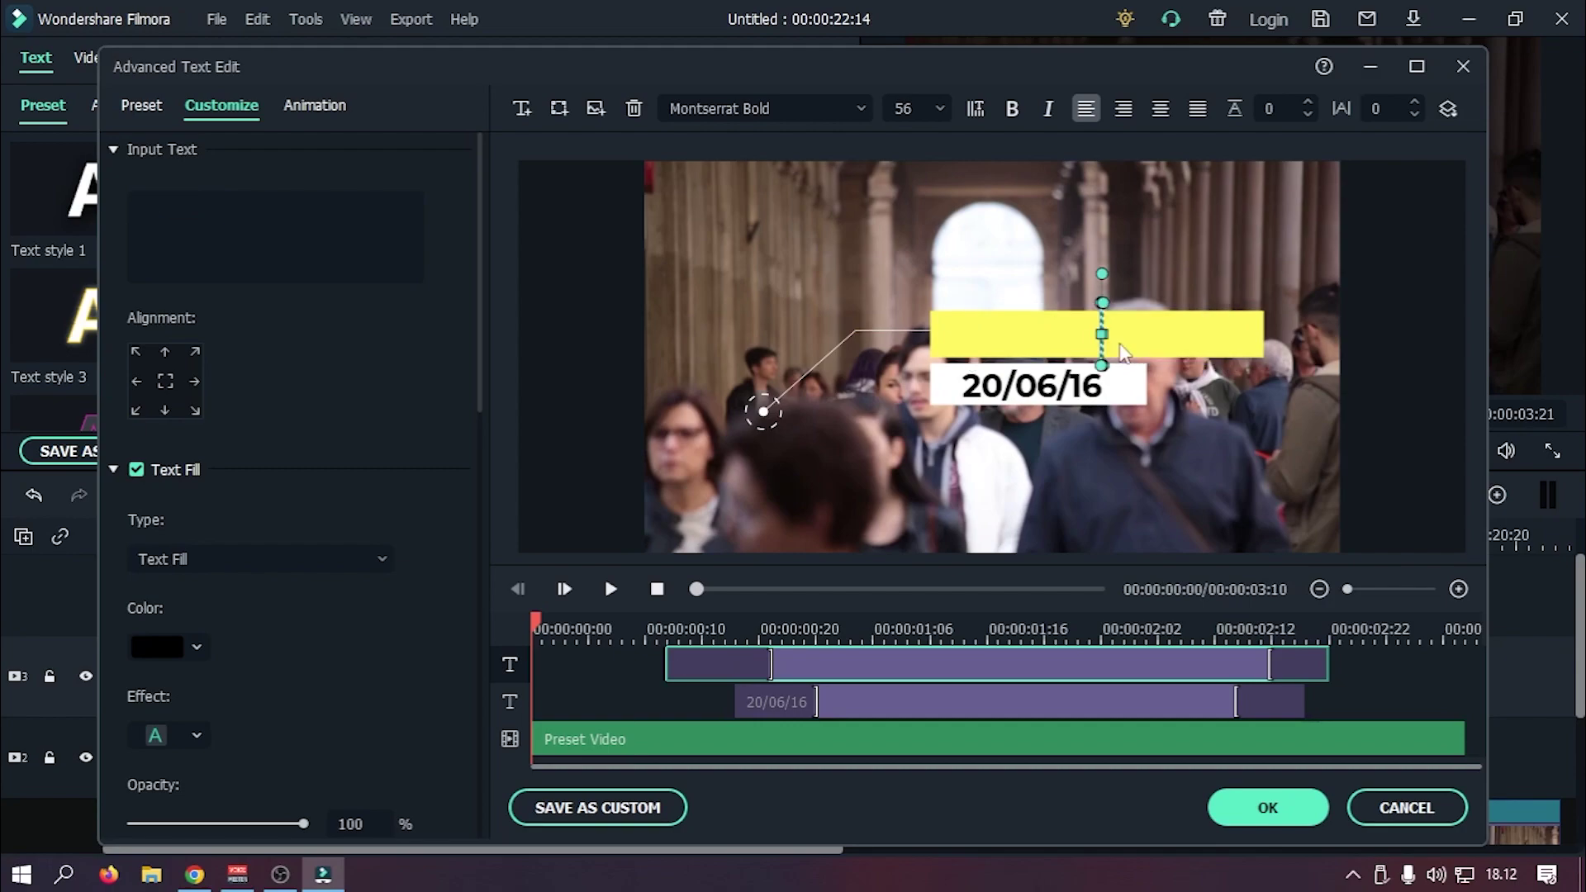
{"action": "type", "text": "TARGET"}
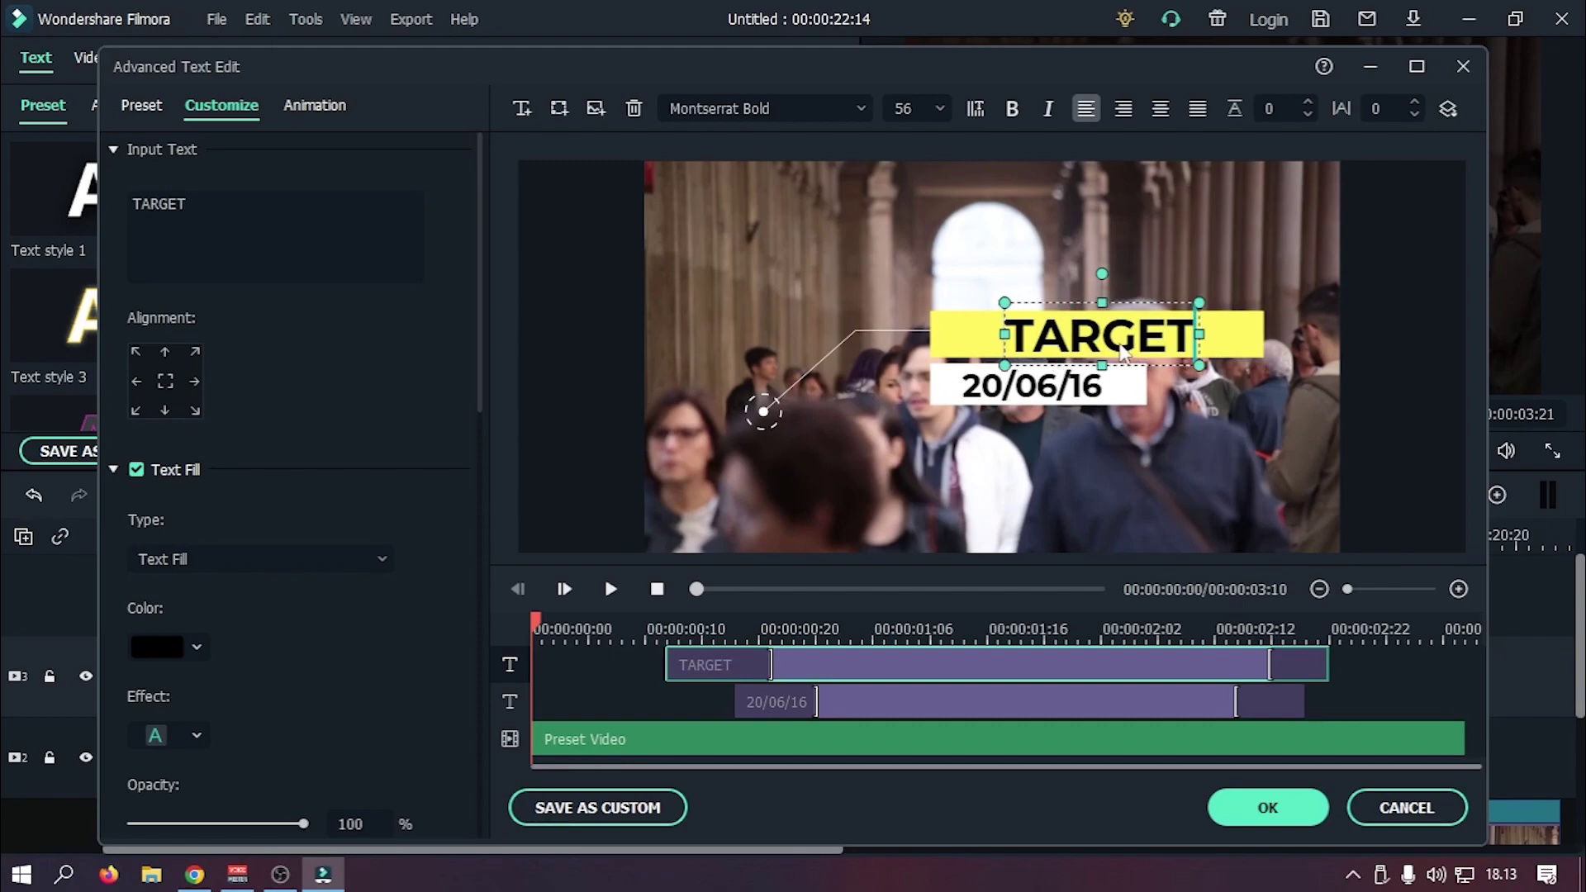
Step: Clear the date placeholder text from the callout's second line
{"action": "left_click", "coordinate": [1071, 400]}
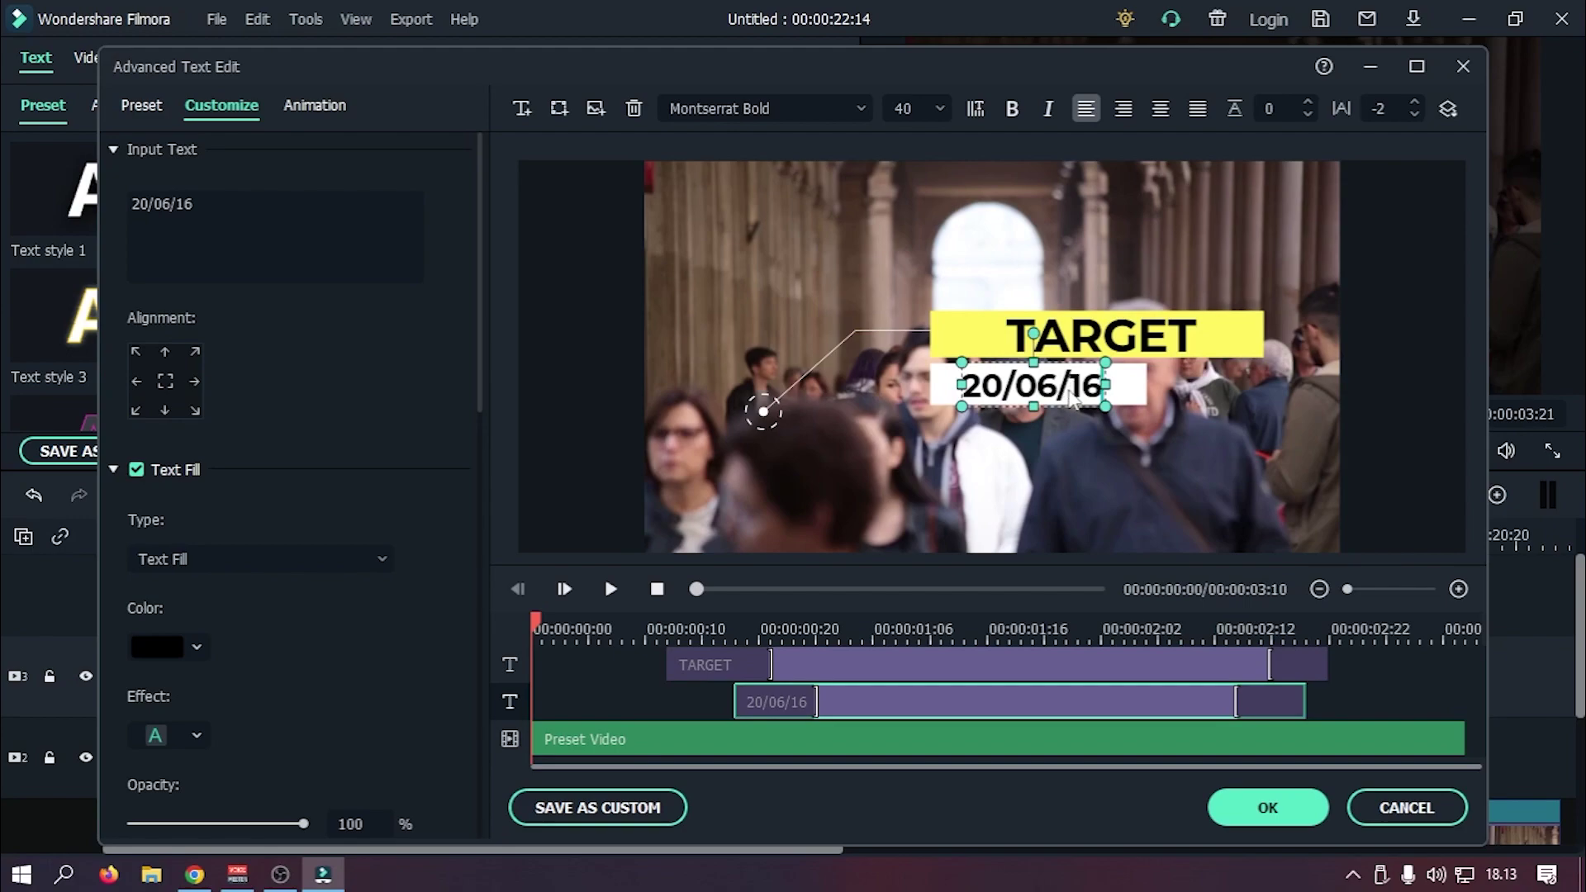
{"action": "key", "text": "BackSpace"}
{"action": "key", "text": "BackSpace"}
{"action": "key", "text": "BackSpace"}
{"action": "key", "text": "BackSpace"}
{"action": "key", "text": "BackSpace"}
{"action": "key", "text": "BackSpace"}
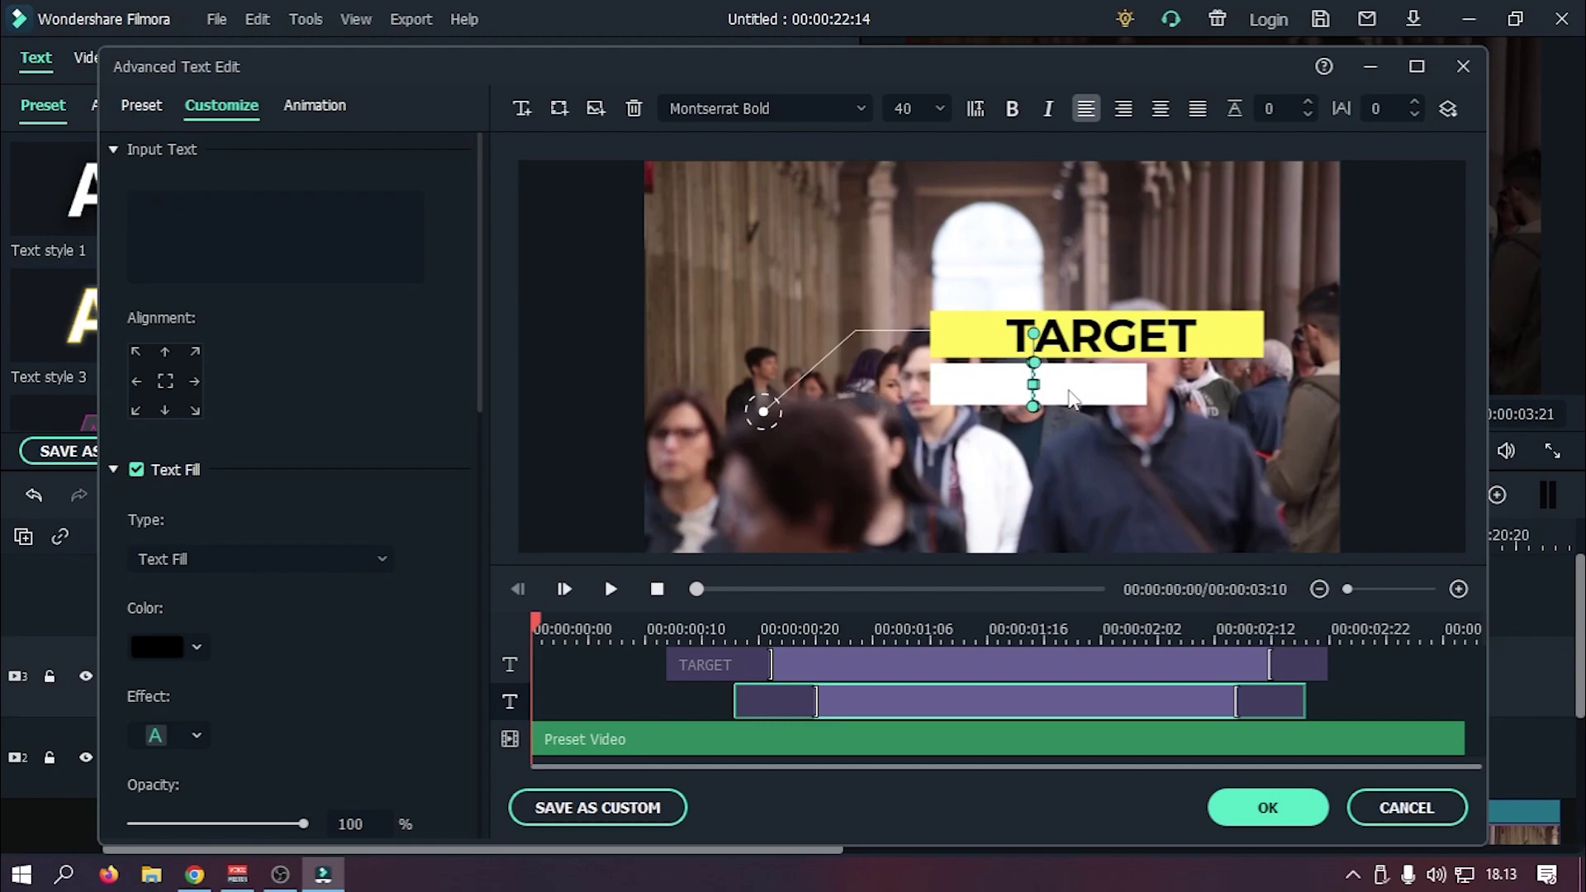
{"action": "type", "text": "LOCK"}
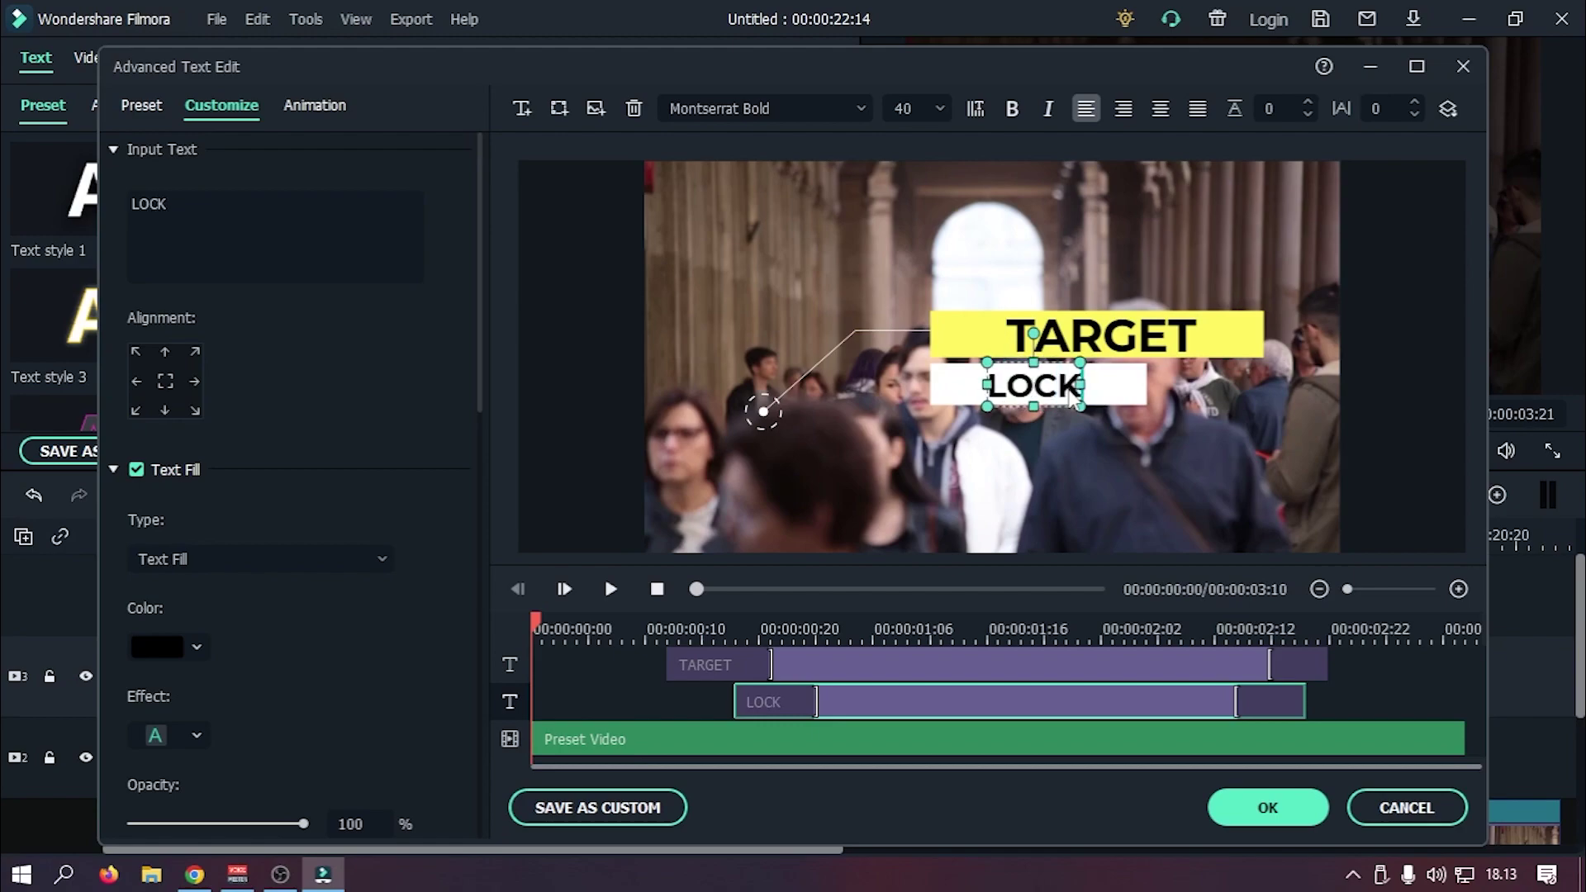
{"action": "key", "text": "BackSpace"}
{"action": "key", "text": "BackSpace"}
{"action": "key", "text": "BackSpace"}
{"action": "key", "text": "BackSpace"}
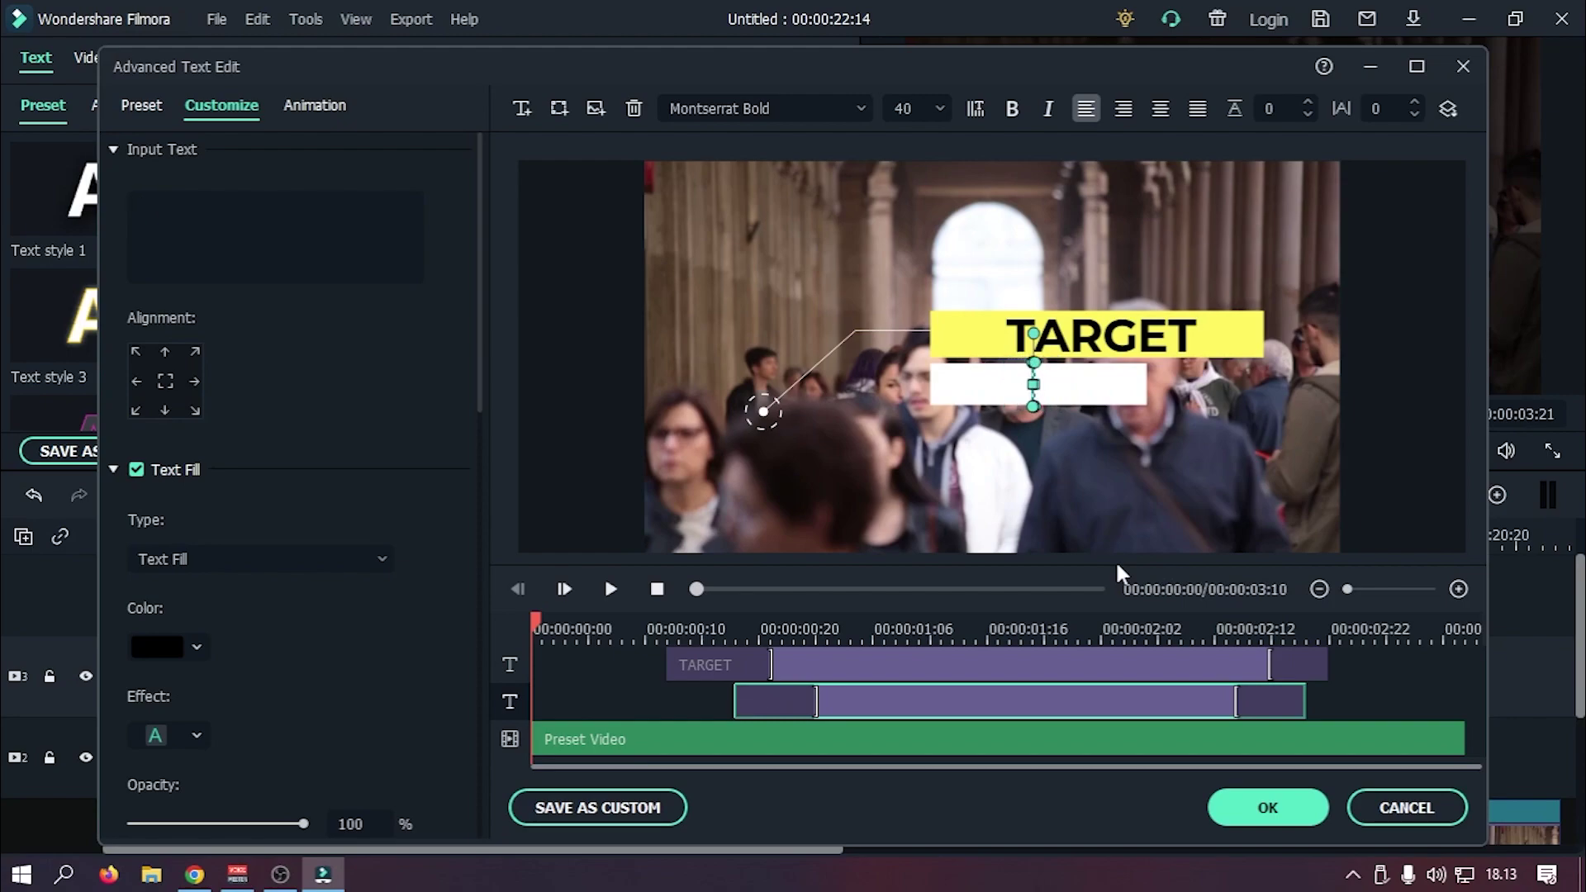
{"action": "type", "text": "SI PALI"}
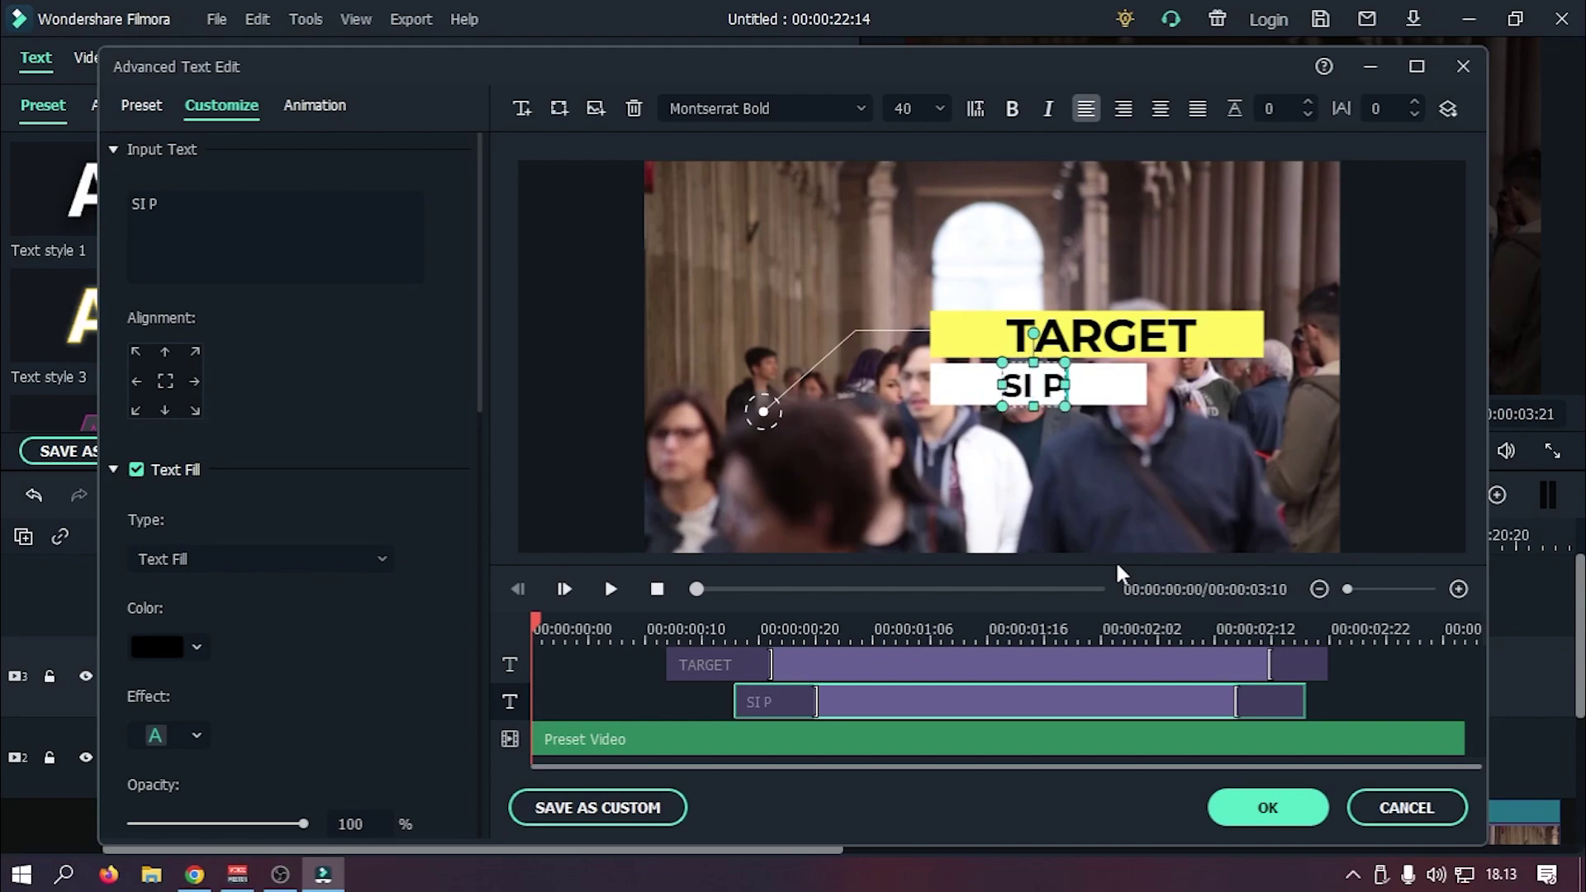
{"action": "key", "text": "BackSpace"}
{"action": "key", "text": "BackSpace"}
{"action": "key", "text": "BackSpace"}
{"action": "key", "text": "BackSpace"}
{"action": "key", "text": "BackSpace"}
{"action": "key", "text": "BackSpace"}
{"action": "key", "text": "BackSpace"}
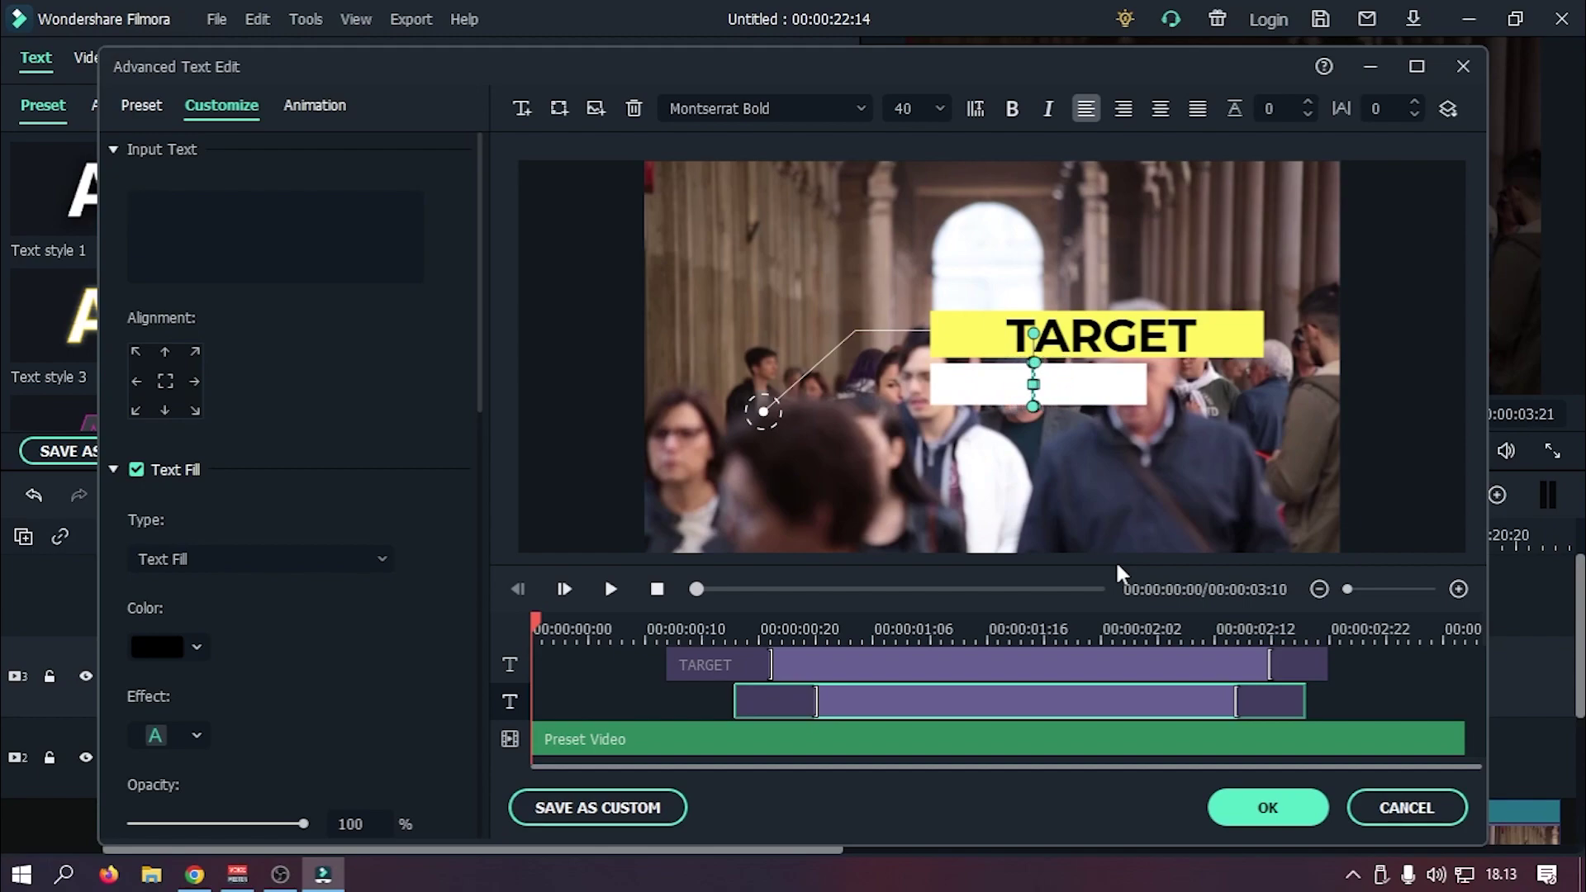
Step: Enter the target person's name in the callout's second line and apply the advanced text edits
{"action": "type", "text": "MR. JAGO"}
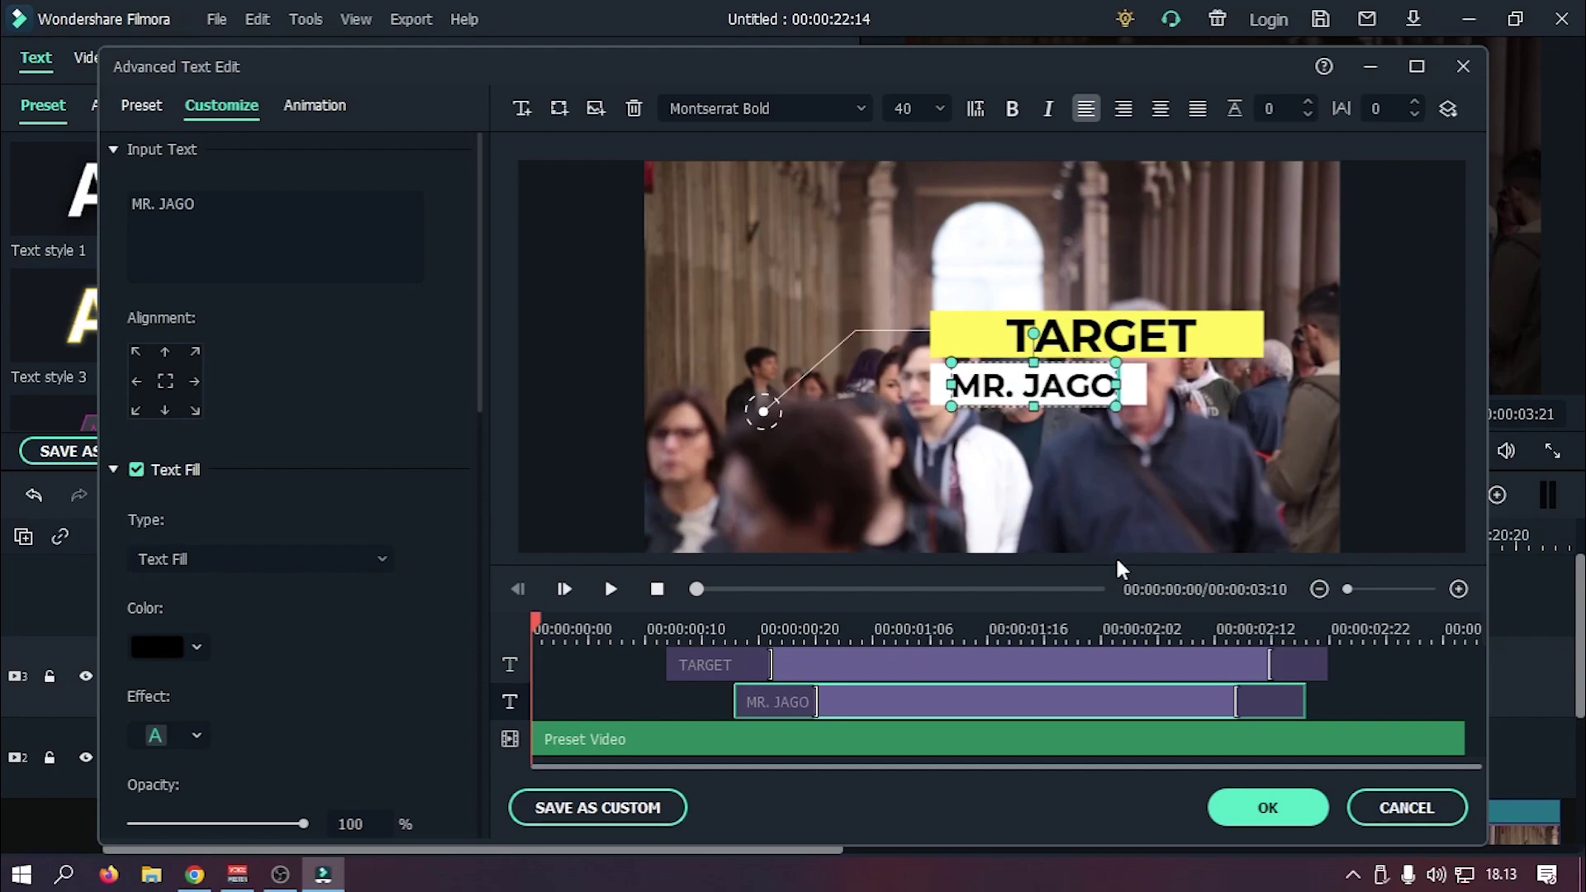
{"action": "left_click", "coordinate": [1380, 685]}
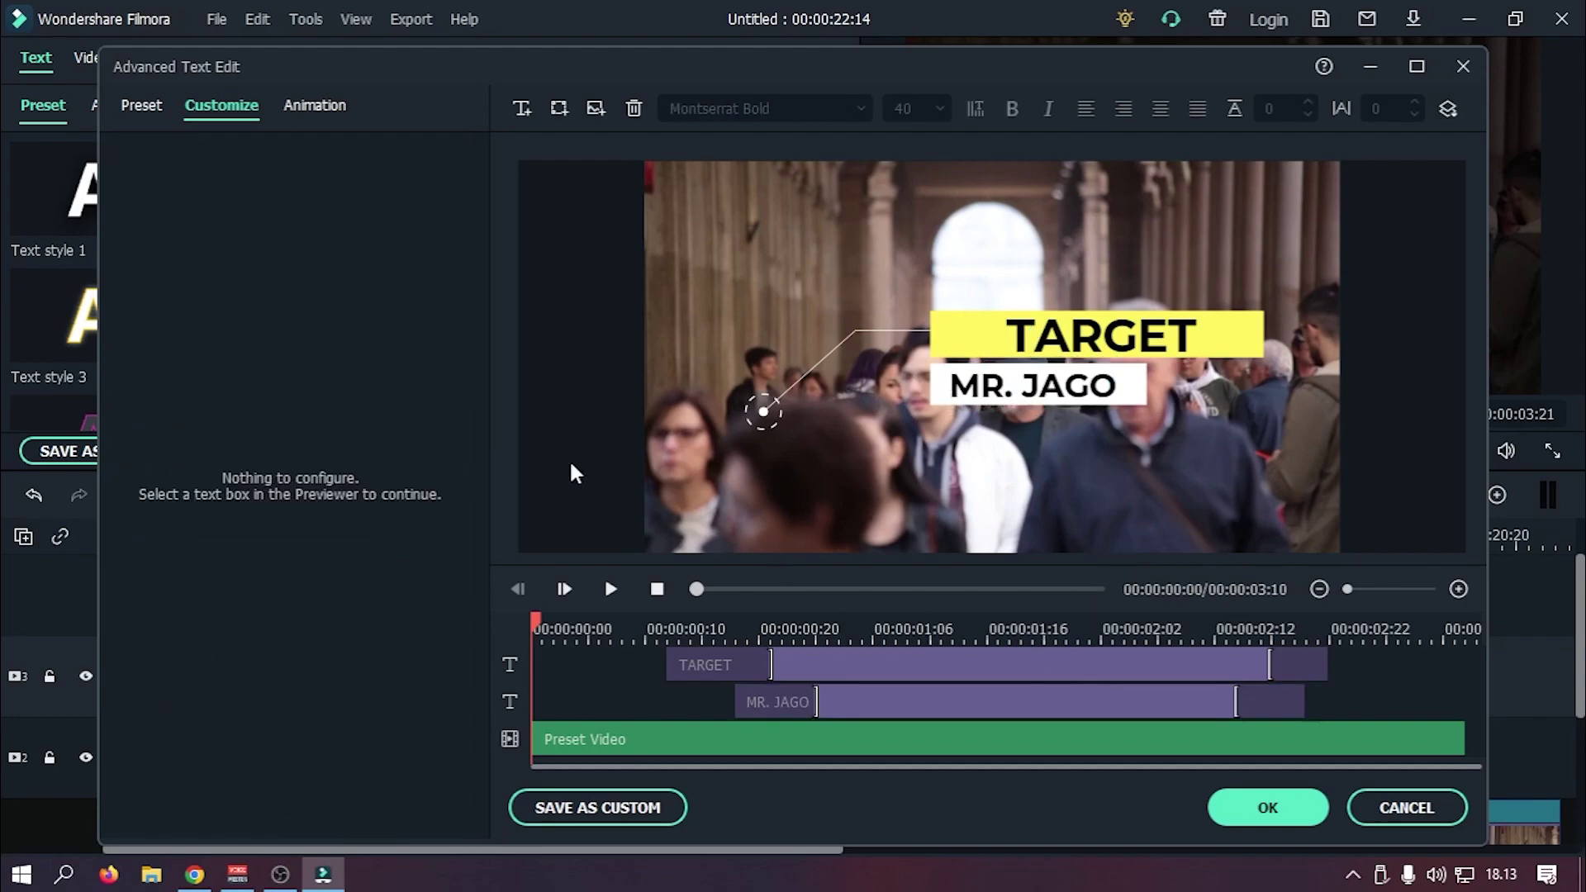
{"action": "left_click", "coordinate": [323, 109]}
{"action": "left_click", "coordinate": [1266, 807]}
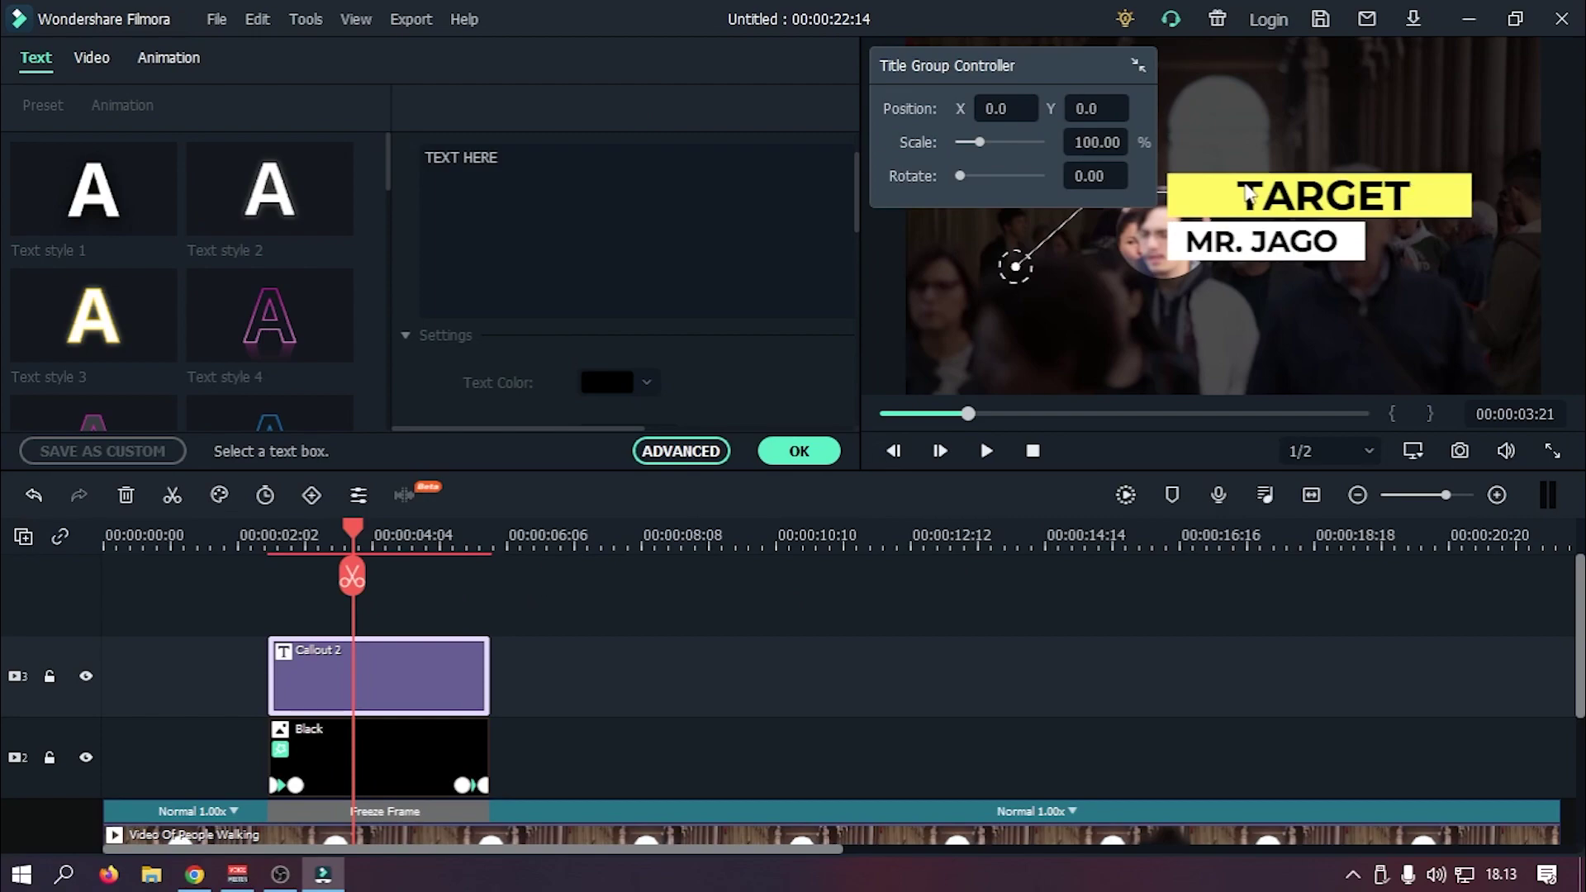
Step: Scale the callout title group to 52.17%, position it at X 65, Y 38 beside the spotlighted head, and apply the settings
{"action": "left_click_drag", "start_coordinate": [988, 66], "coordinate": [767, 133]}
{"action": "left_click_drag", "start_coordinate": [867, 165], "coordinate": [914, 165]}
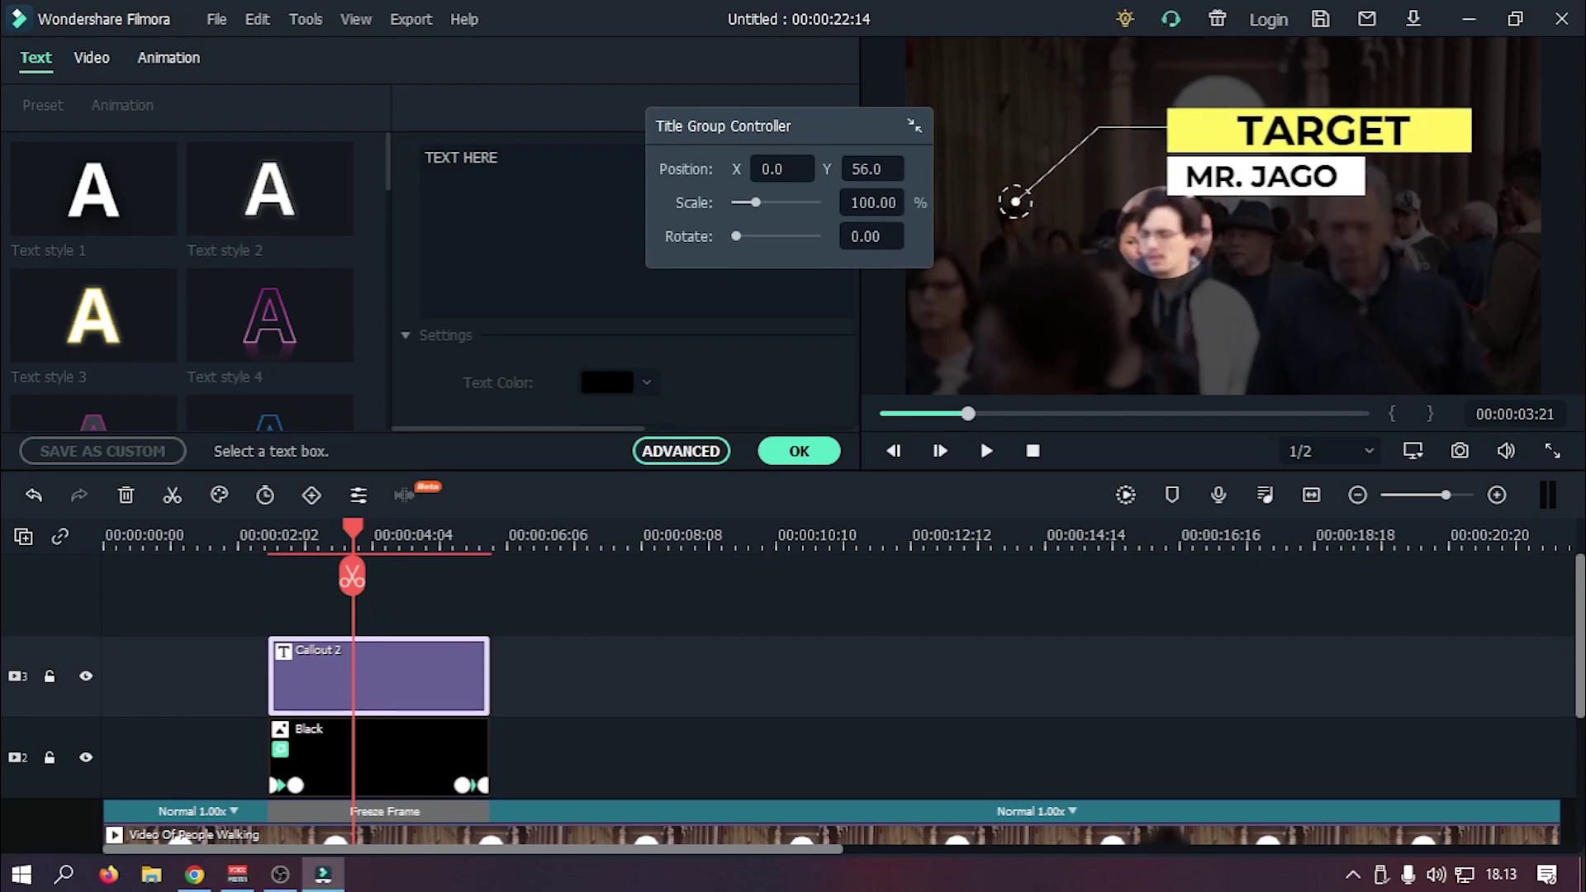
{"action": "left_click_drag", "start_coordinate": [782, 169], "coordinate": [921, 168]}
{"action": "left_click_drag", "start_coordinate": [758, 199], "coordinate": [898, 169]}
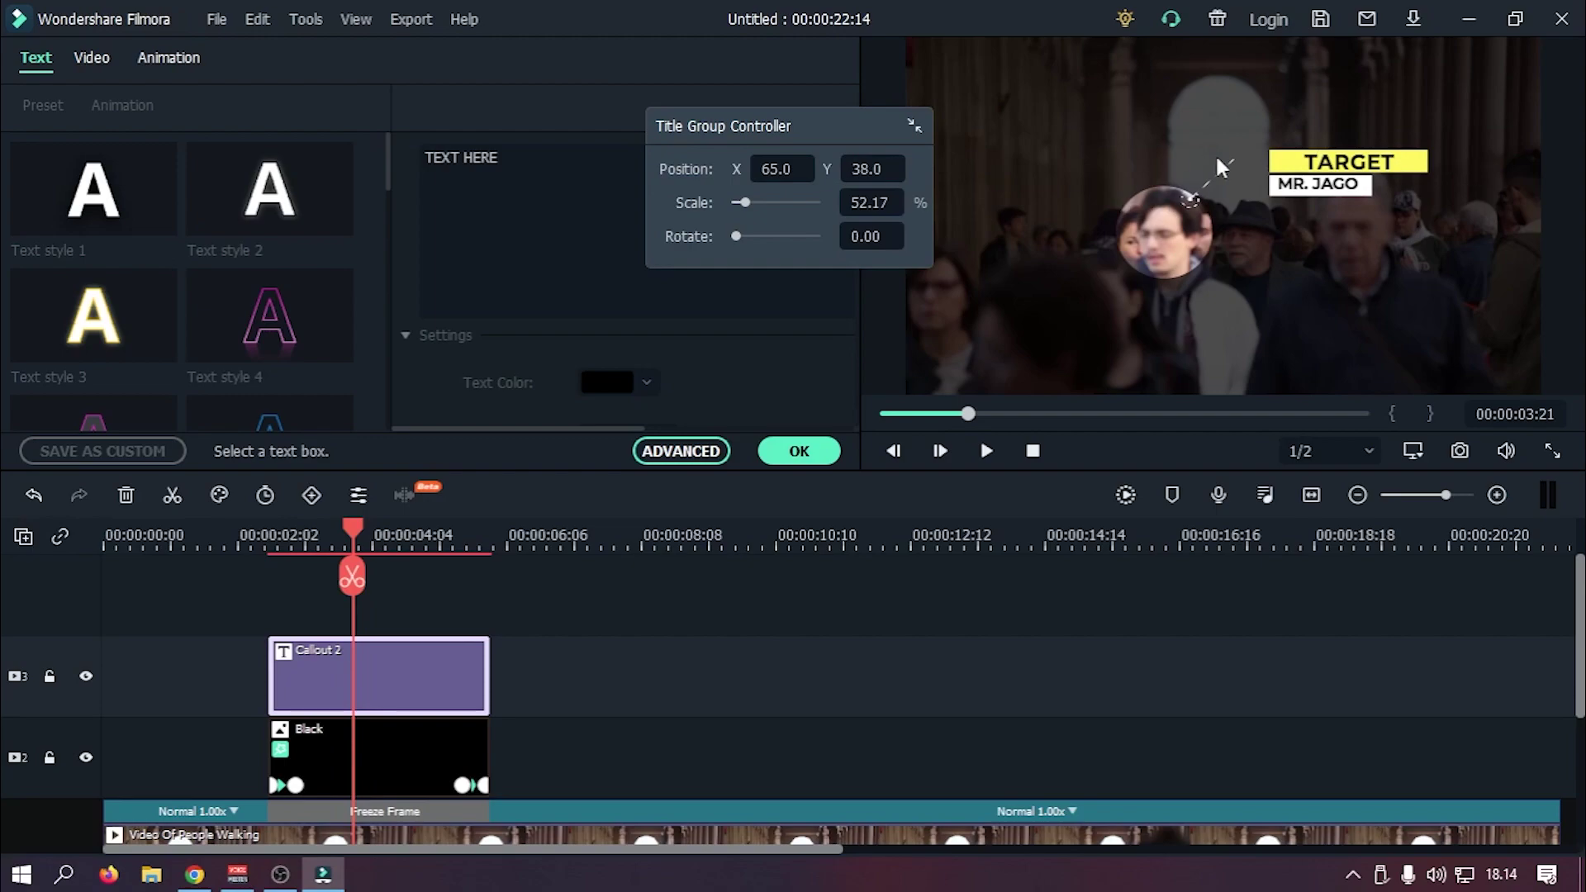
{"action": "left_click_drag", "start_coordinate": [364, 532], "coordinate": [509, 496]}
{"action": "left_click", "coordinate": [802, 451]}
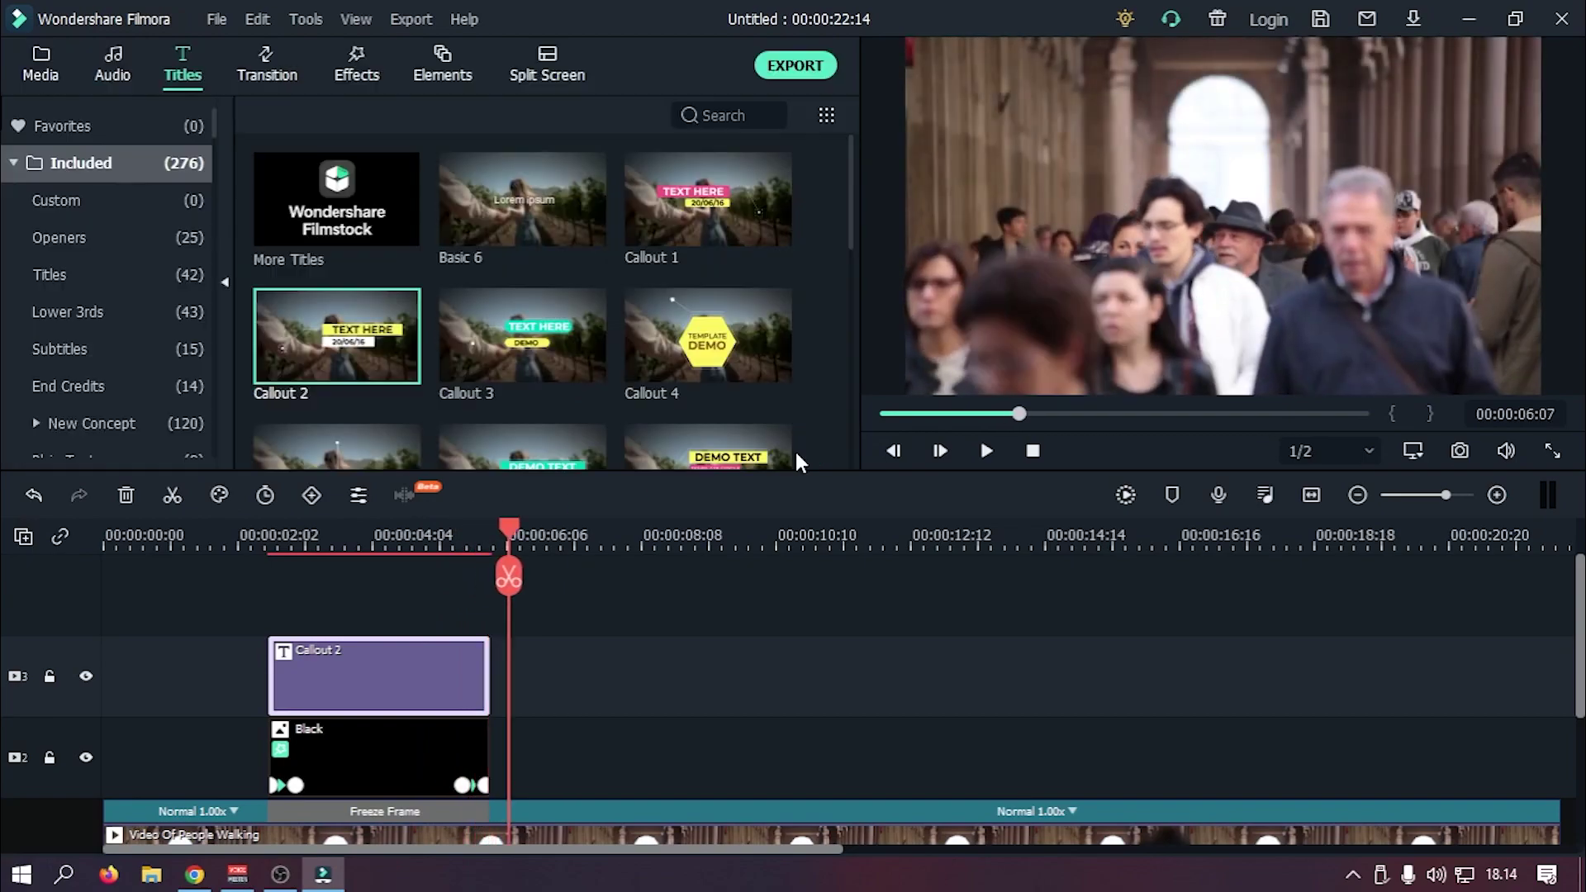
Step: Play the project from the beginning to check the spotlight effect with its callout title
{"action": "left_click", "coordinate": [1312, 495]}
{"action": "left_click", "coordinate": [1032, 451]}
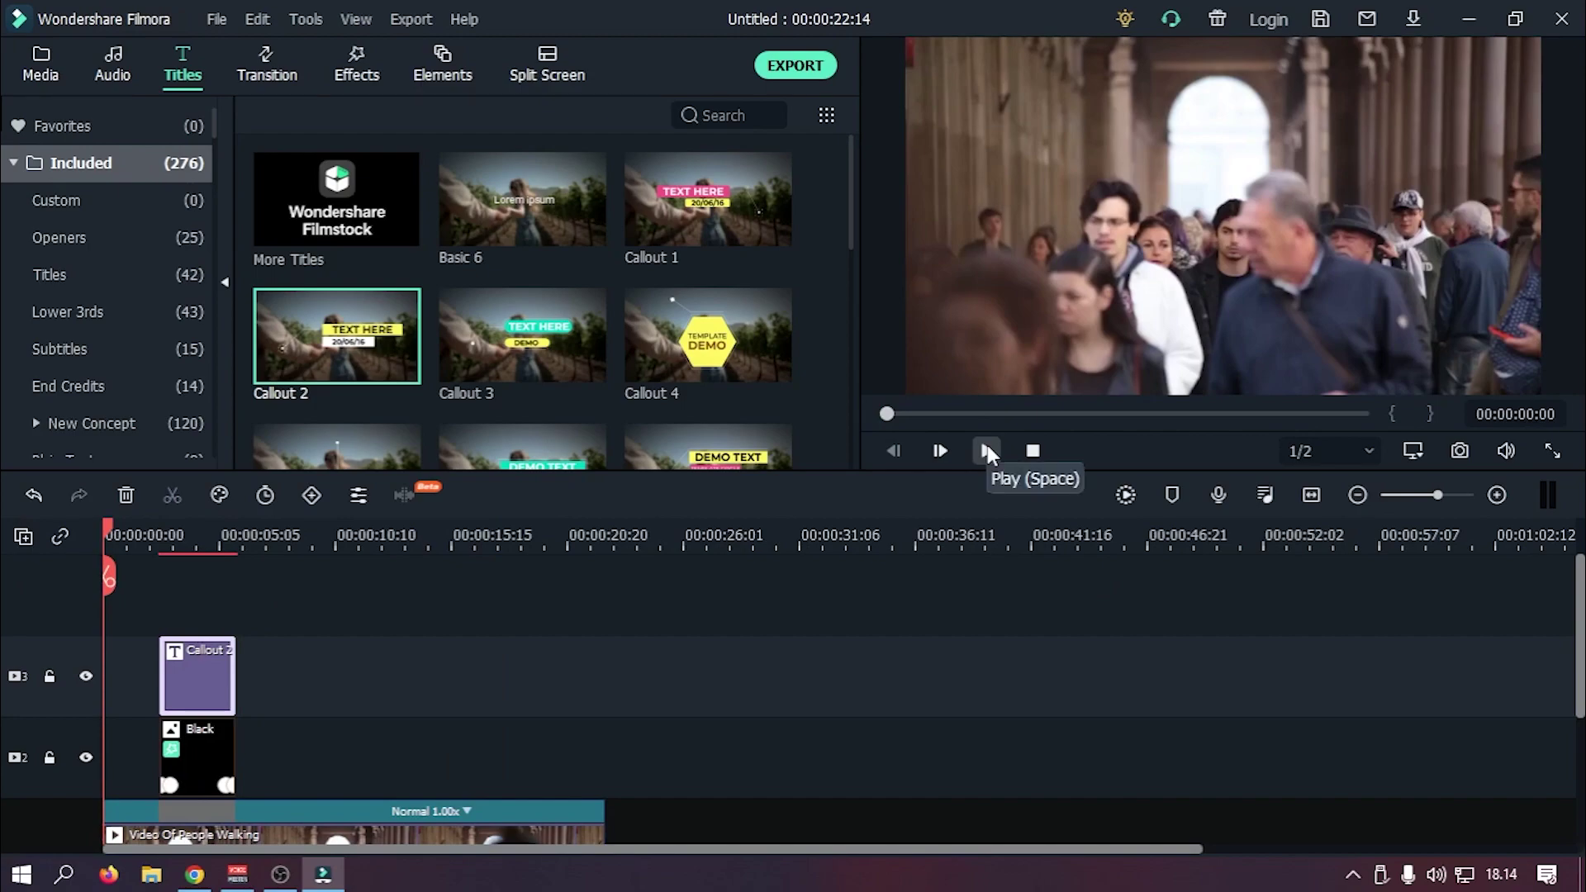
{"action": "left_click", "coordinate": [988, 445]}
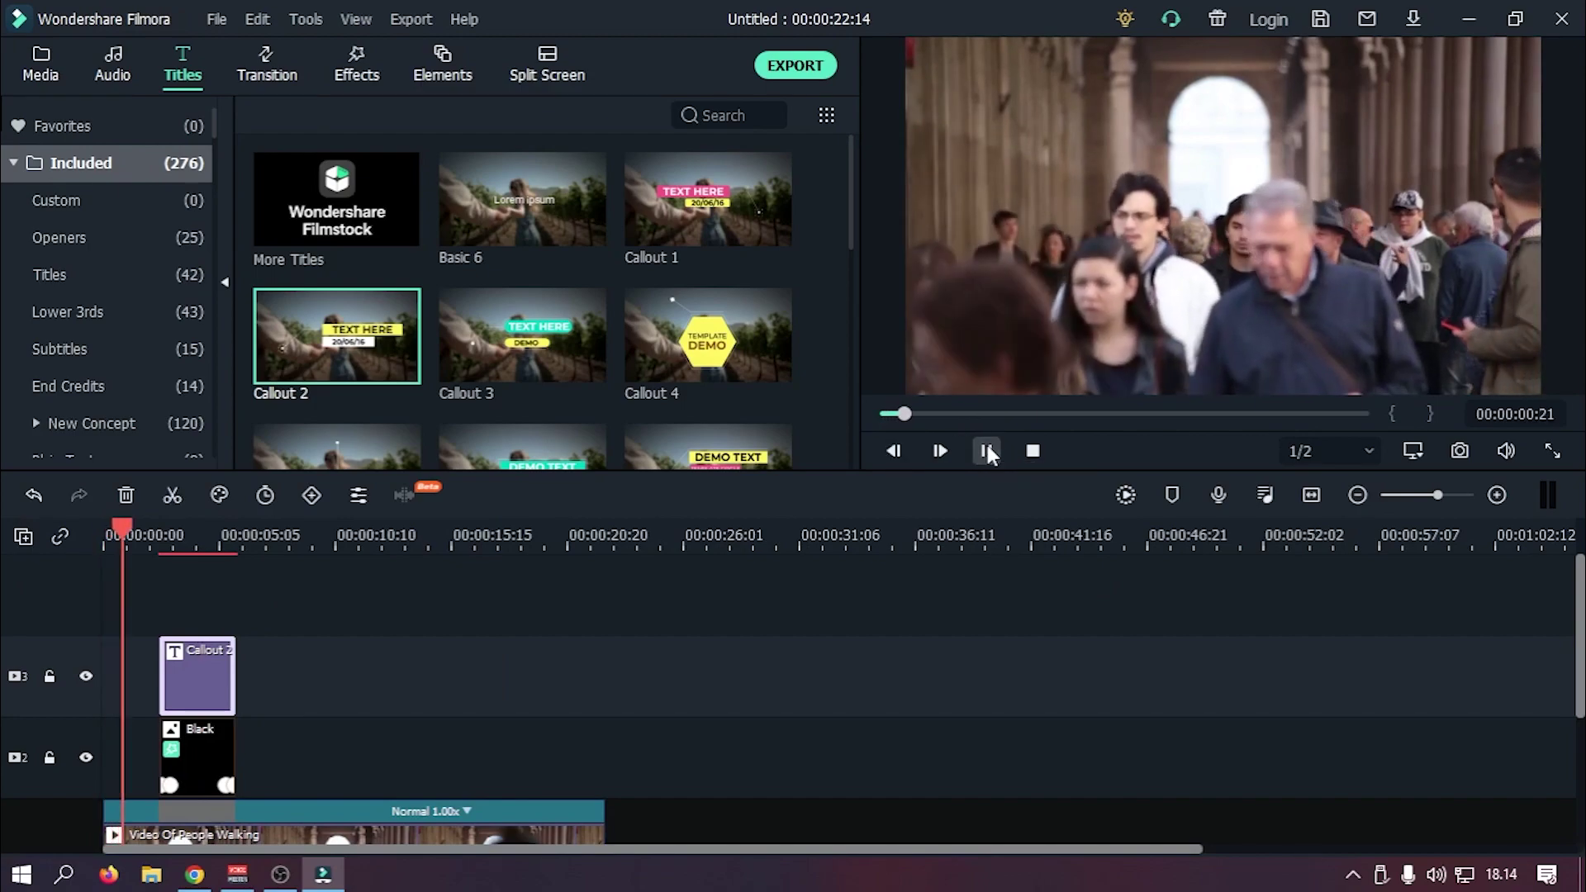